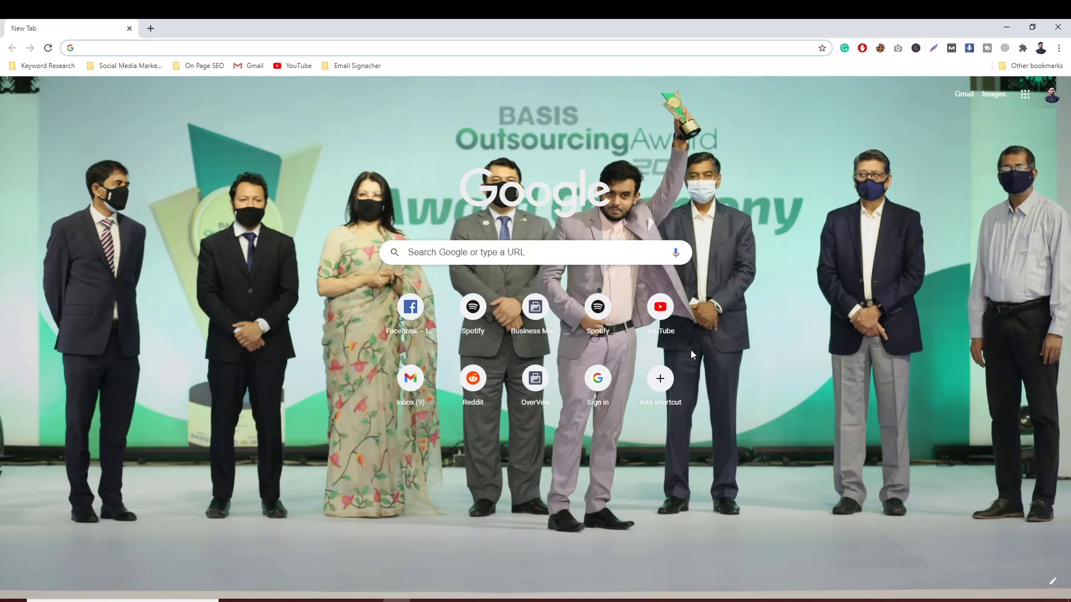
# - Search Google for 'profreehost' and open the ProFreeHost homepage result in a new tab
pyautogui.click(538, 49)
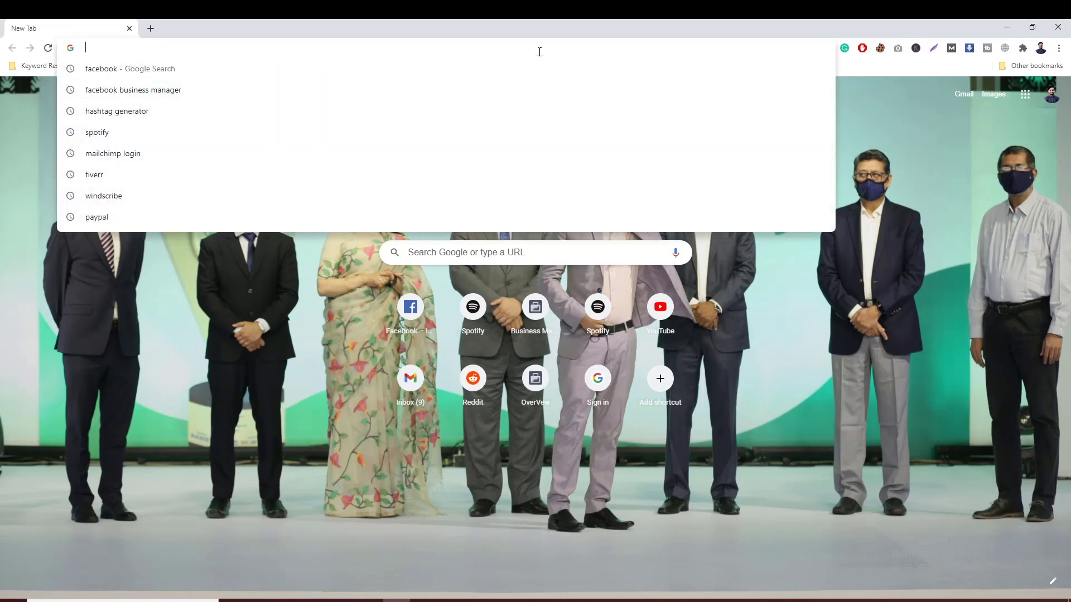
pyautogui.write('profree')
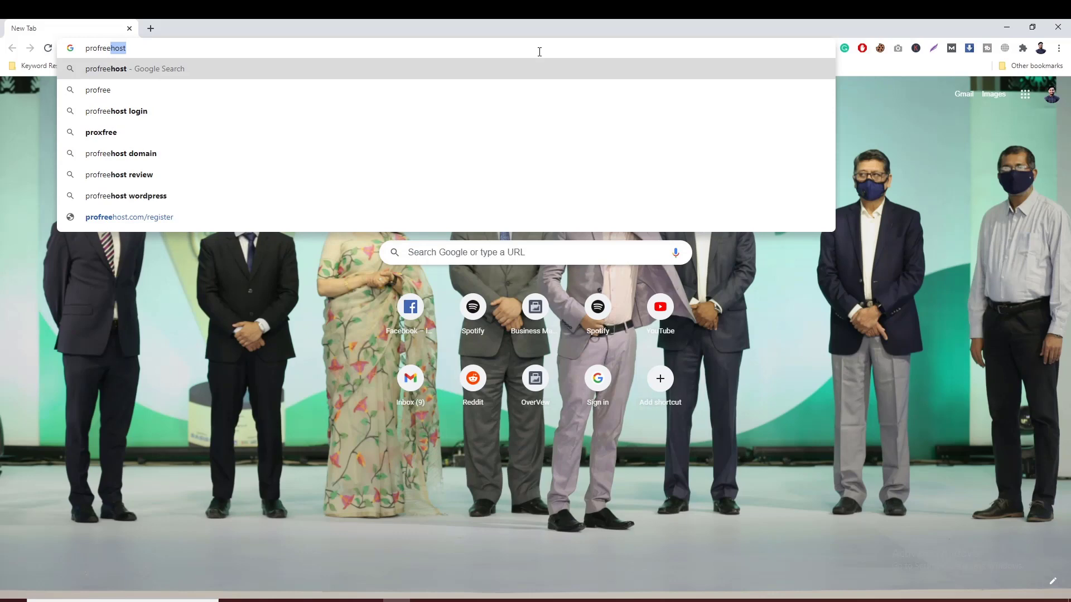
pyautogui.press('Return')
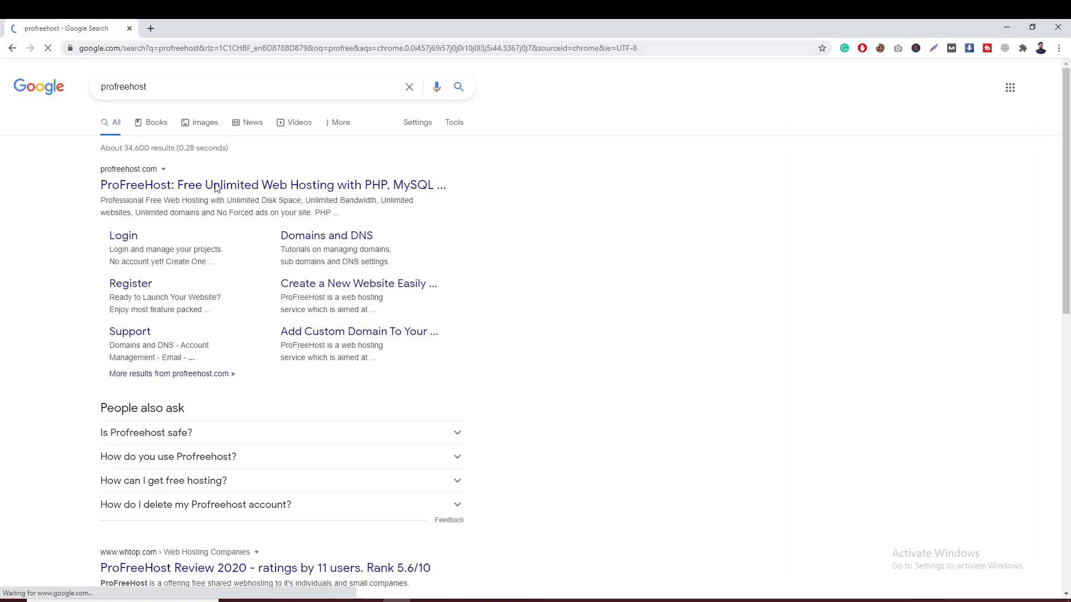
pyautogui.keyDown('ctrl'); pyautogui.click(216, 185); pyautogui.keyUp('ctrl')
pyautogui.click(233, 25)
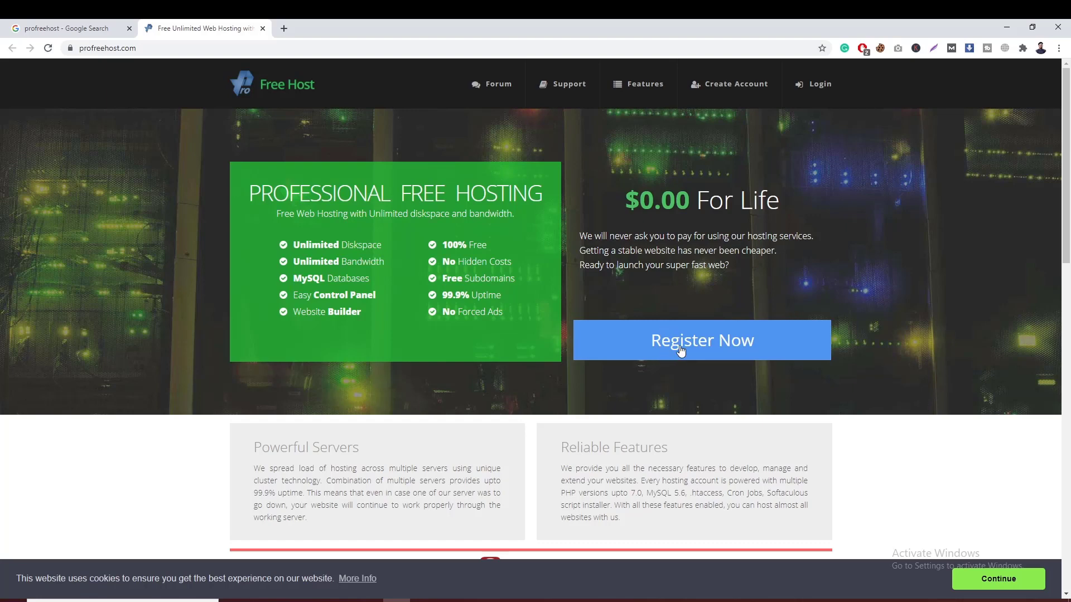
# - Fill in the registration form with the saved e-mail address and a password, then submit it
pyautogui.click(681, 347)
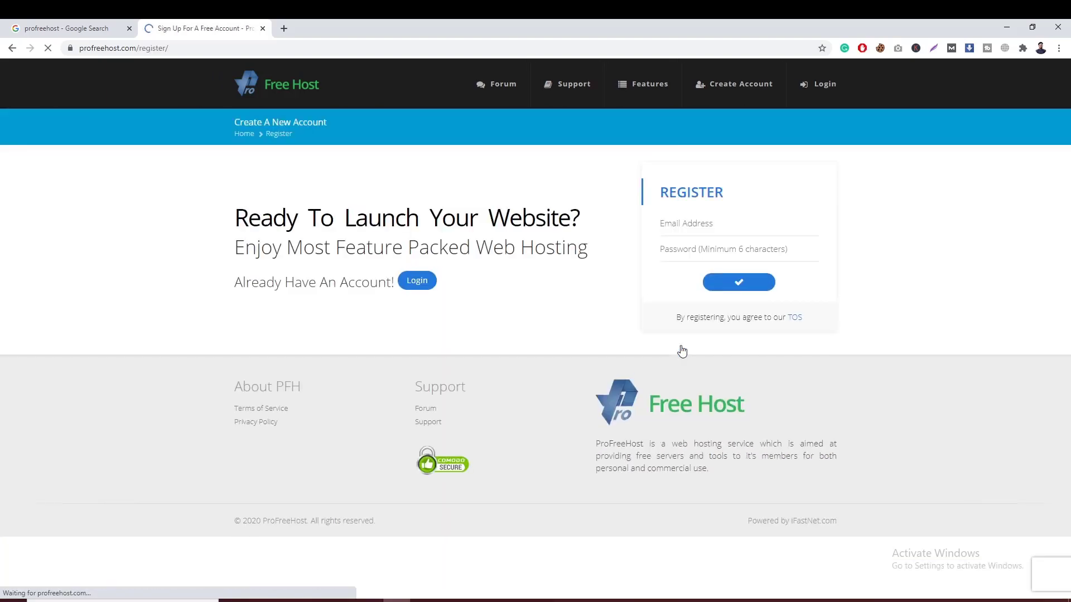
pyautogui.click(708, 226)
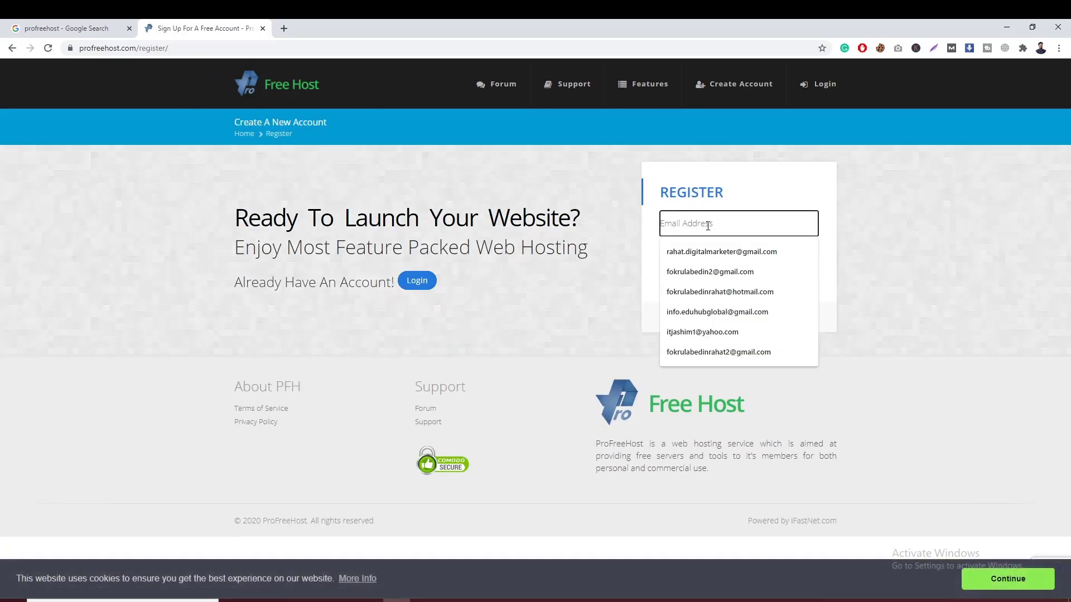
pyautogui.click(785, 259)
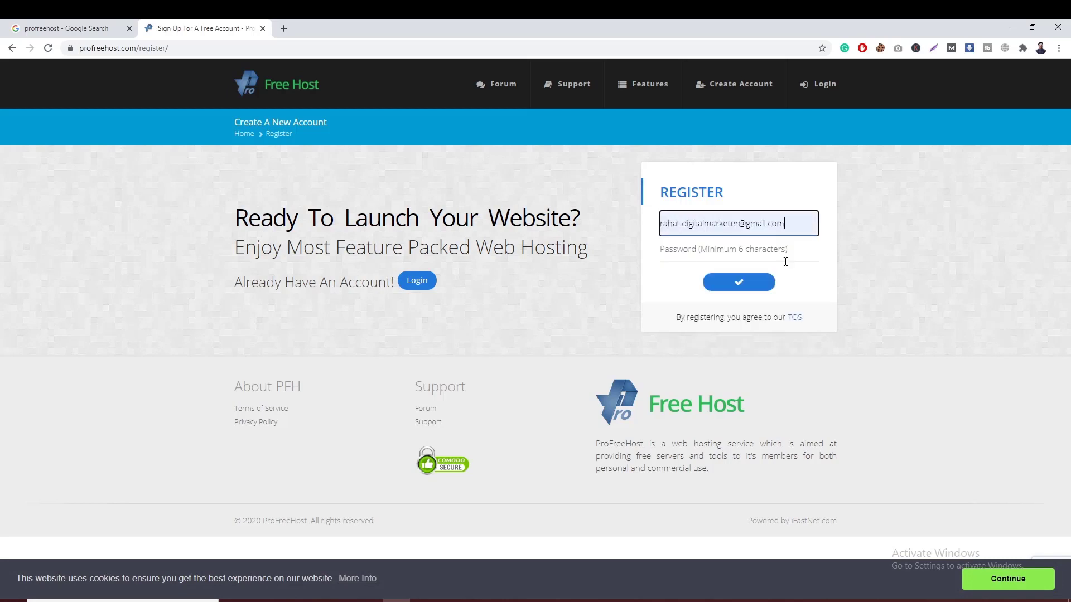
pyautogui.click(775, 256)
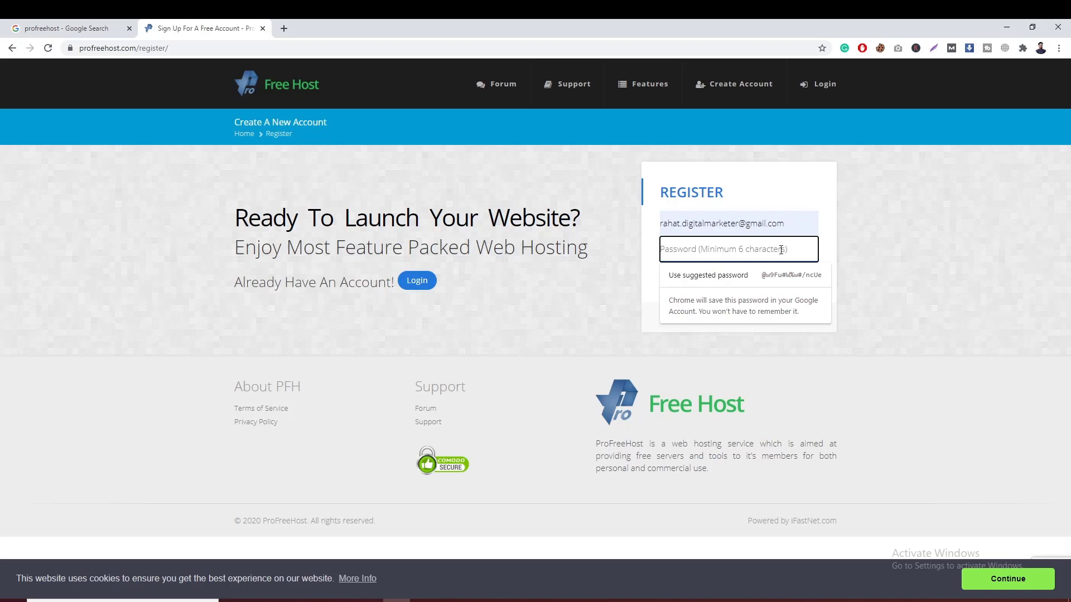
pyautogui.write('******')
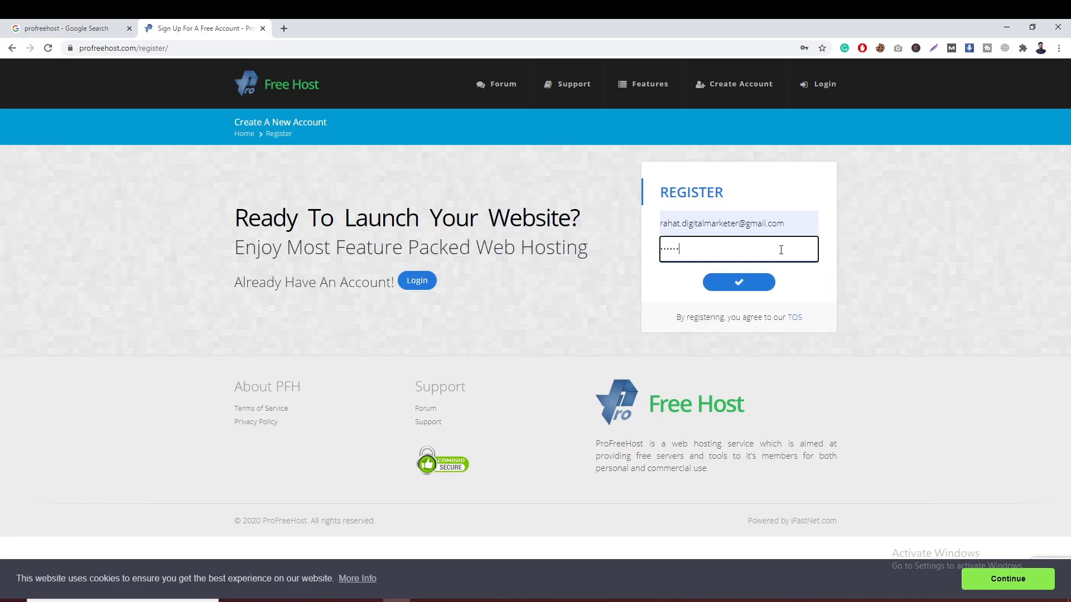
pyautogui.write('*****')
pyautogui.click(750, 287)
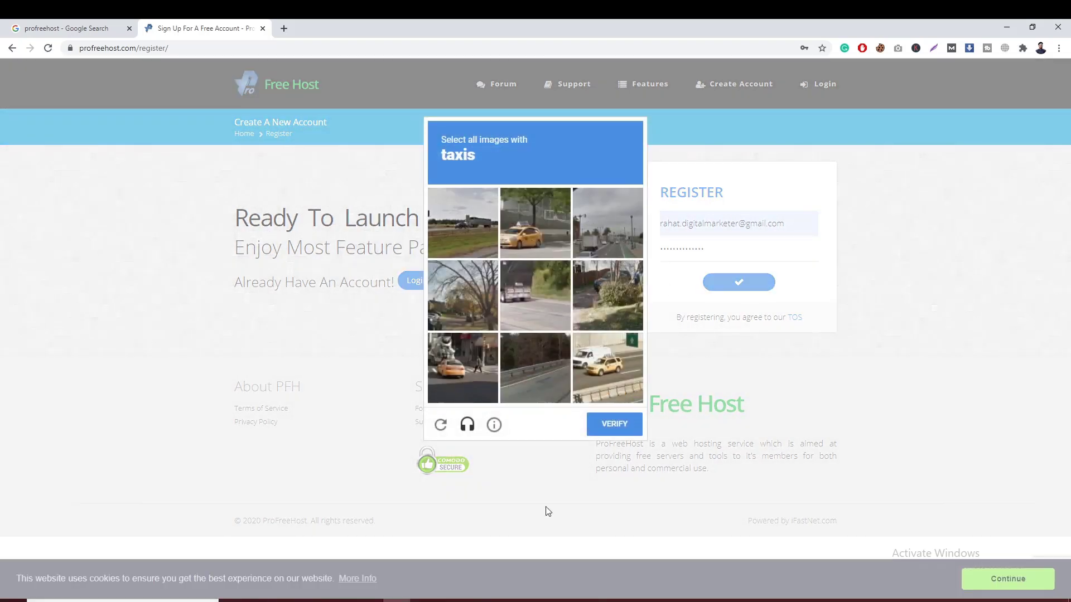
# - Pass the taxi image challenge, resubmit, save the password in the browser, and dismiss the activation notice
pyautogui.click(538, 235)
pyautogui.click(608, 368)
pyautogui.click(438, 373)
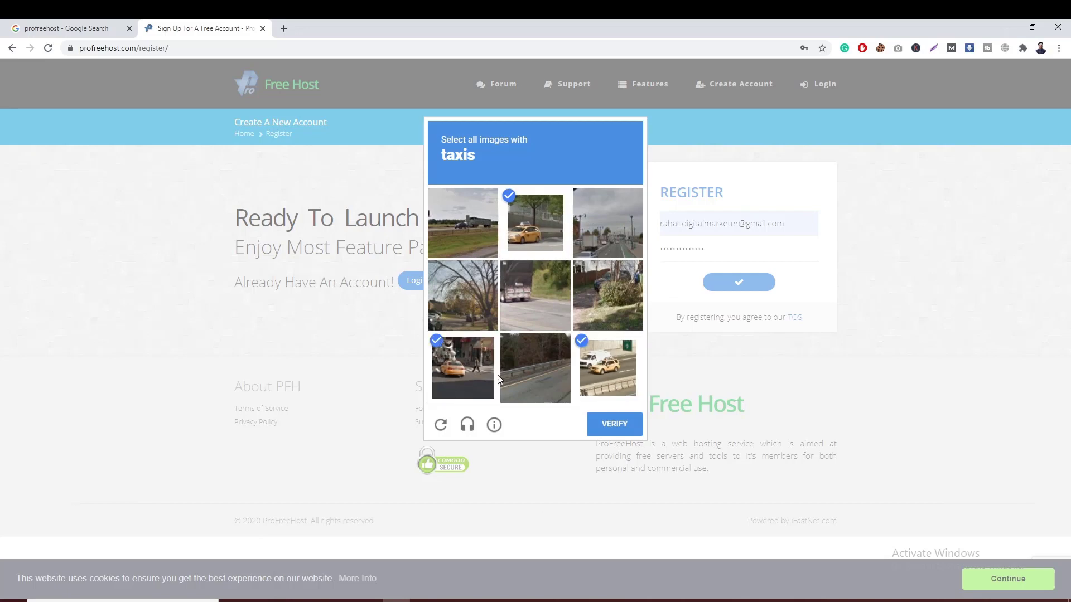
pyautogui.click(614, 426)
pyautogui.click(756, 283)
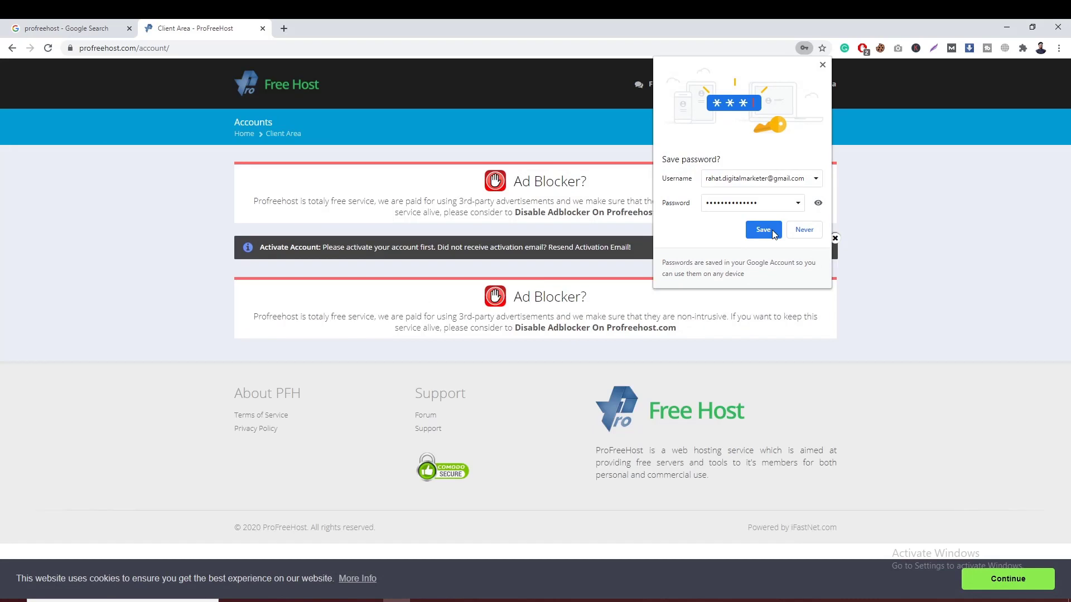
pyautogui.click(763, 230)
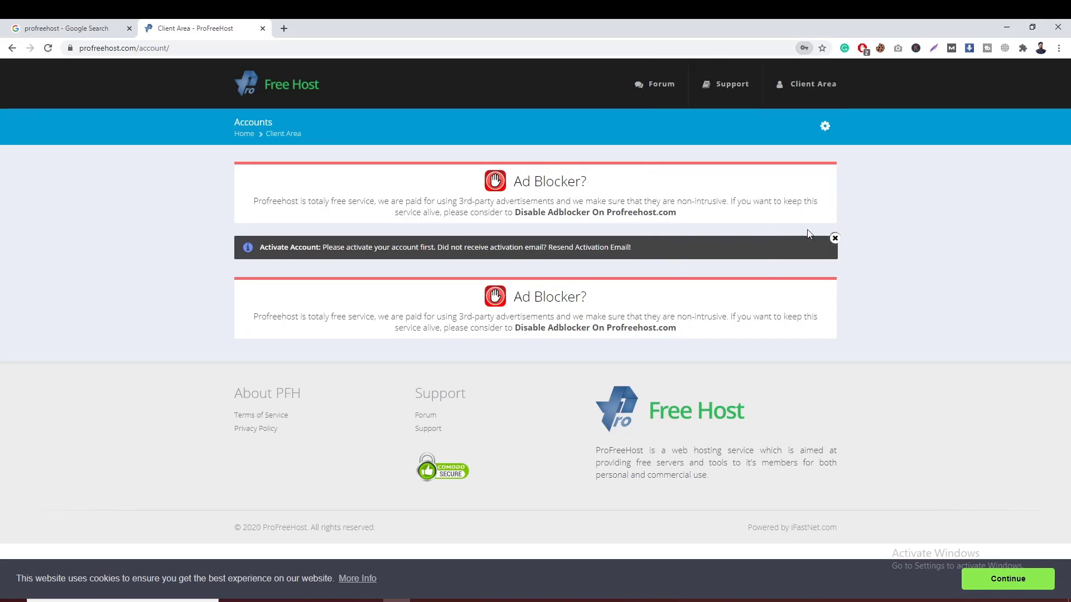
pyautogui.click(835, 239)
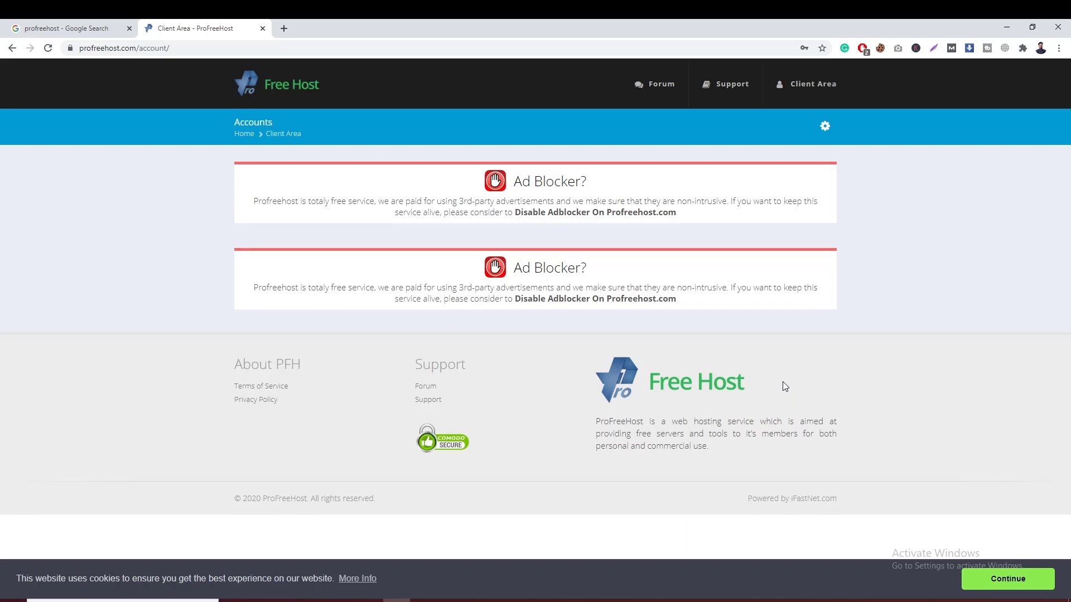
# - In a new tab, open the ProFreeHost Account Activation email in Gmail and follow its Activate Account link
pyautogui.click(283, 28)
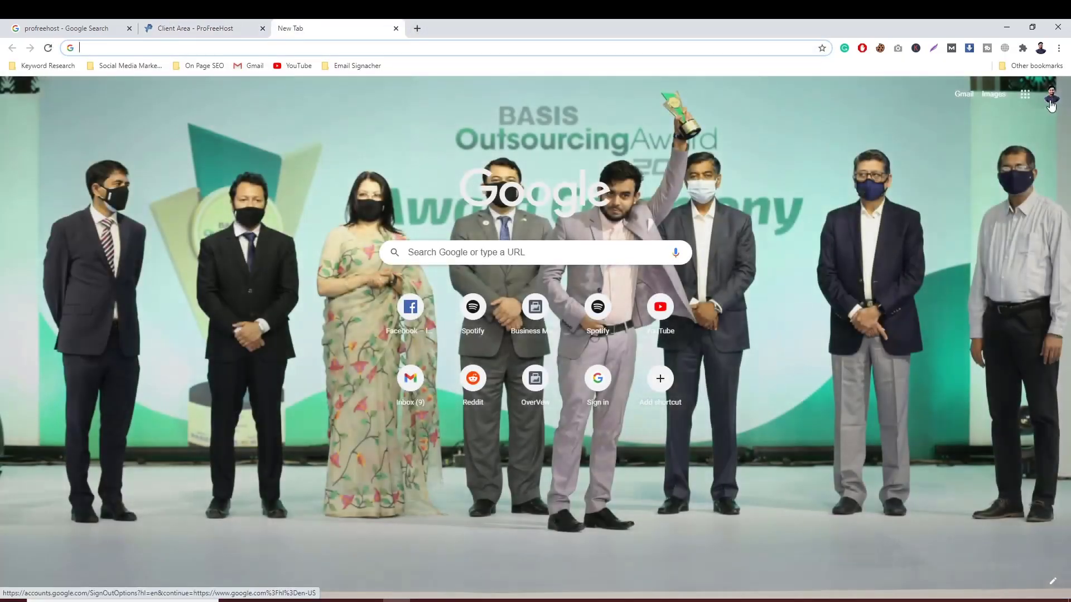
pyautogui.click(1051, 98)
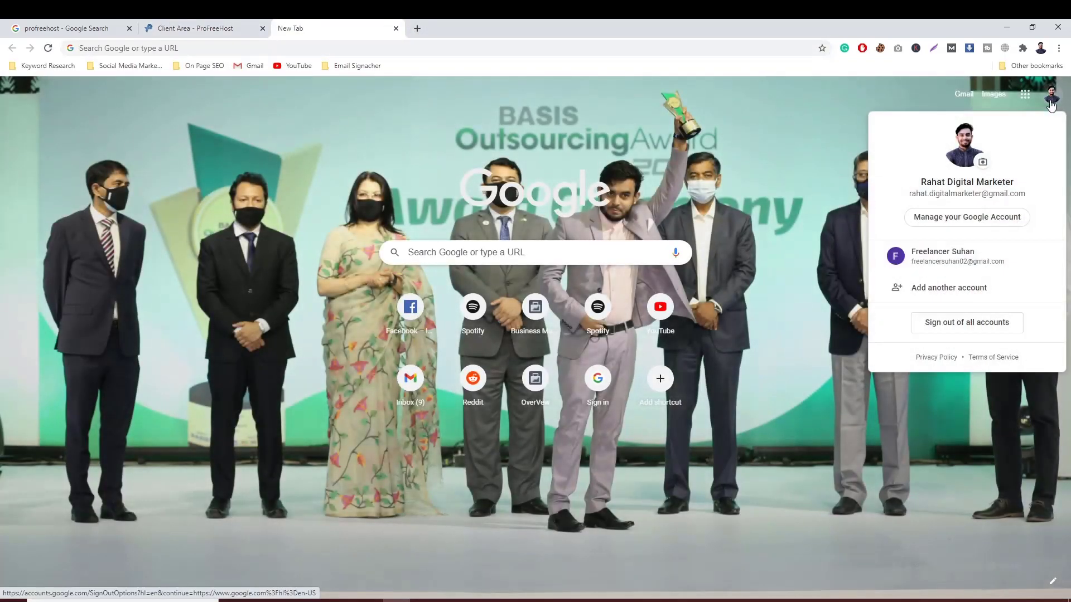
pyautogui.click(964, 95)
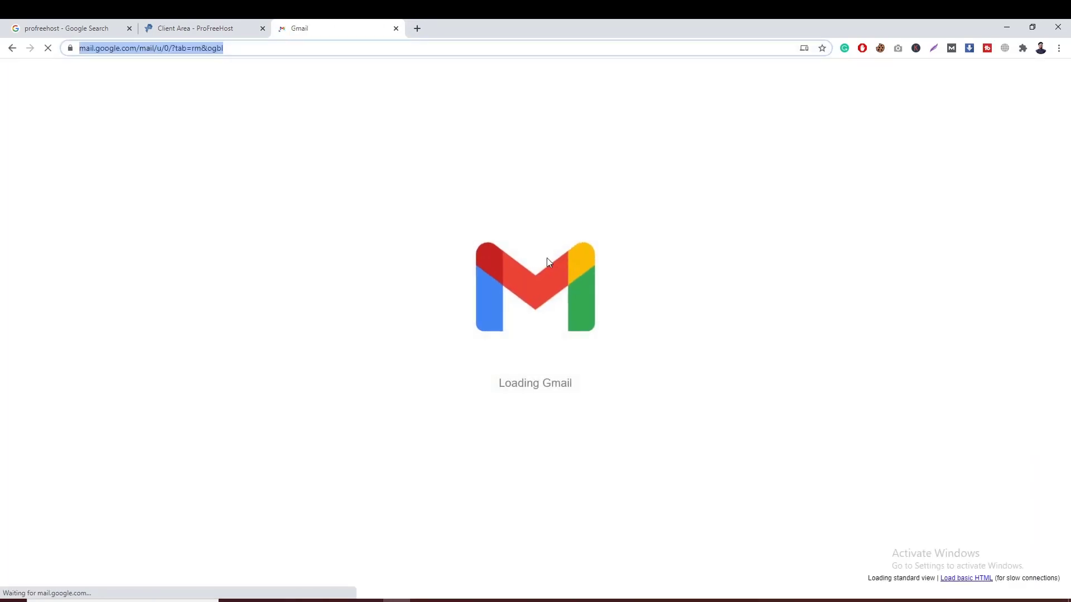
pyautogui.click(326, 168)
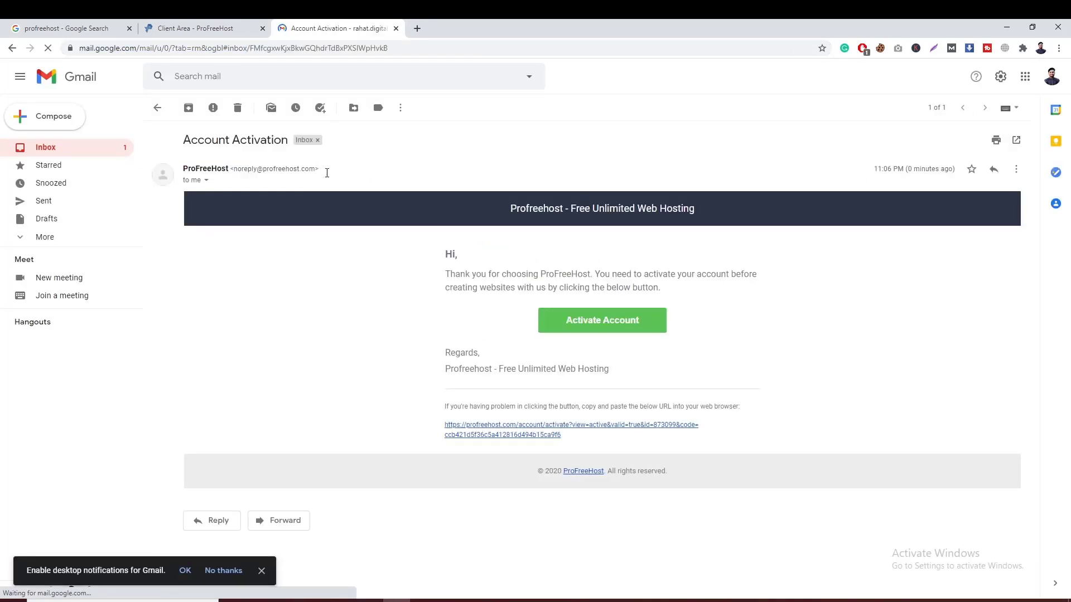
pyautogui.click(598, 326)
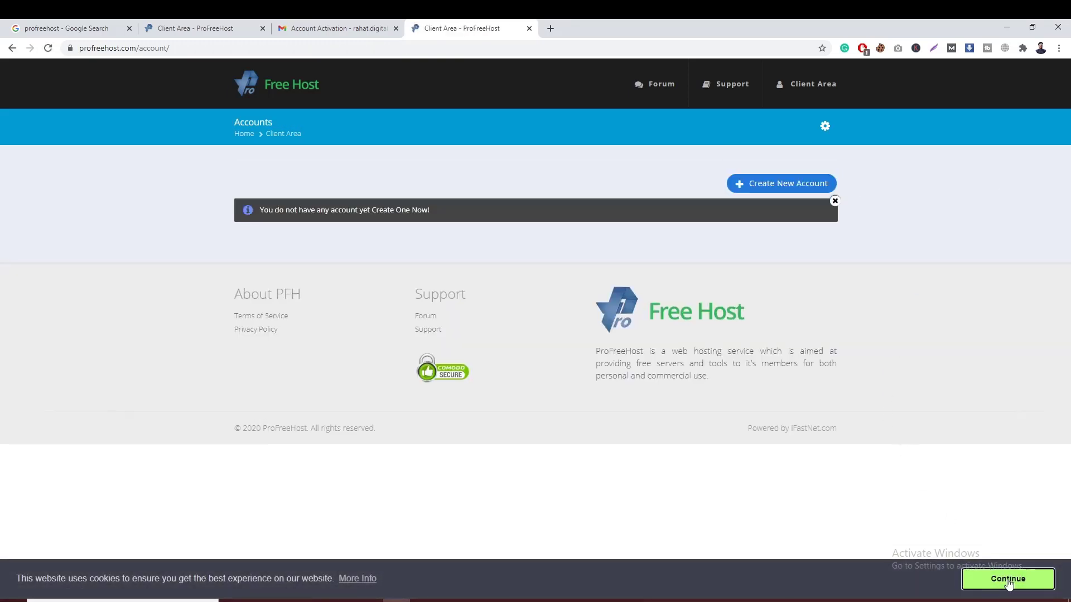
# - Accept the cookie notice, start a new website, and browse the free domains, settling on ezyro.com
pyautogui.click(1008, 580)
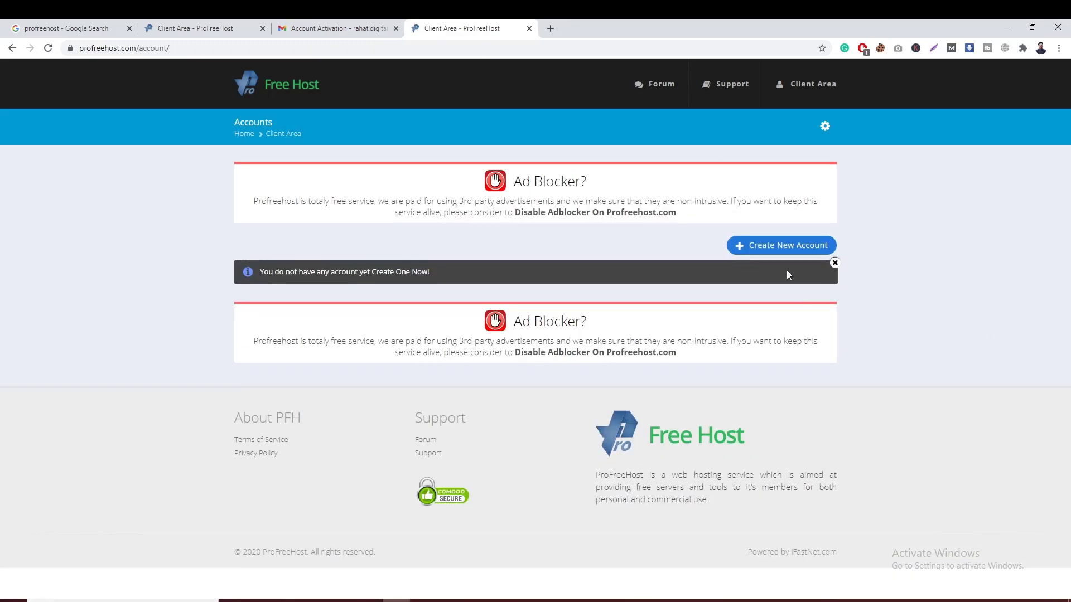
pyautogui.click(794, 251)
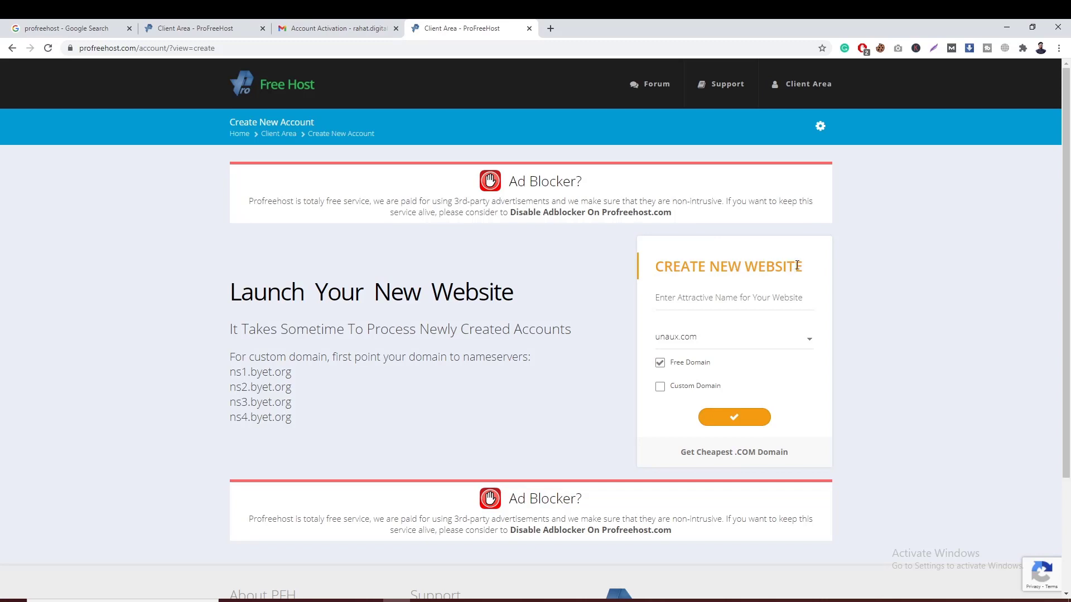
pyautogui.moveTo(798, 266); pyautogui.dragTo(658, 273)
pyautogui.click(694, 303)
pyautogui.click(717, 340)
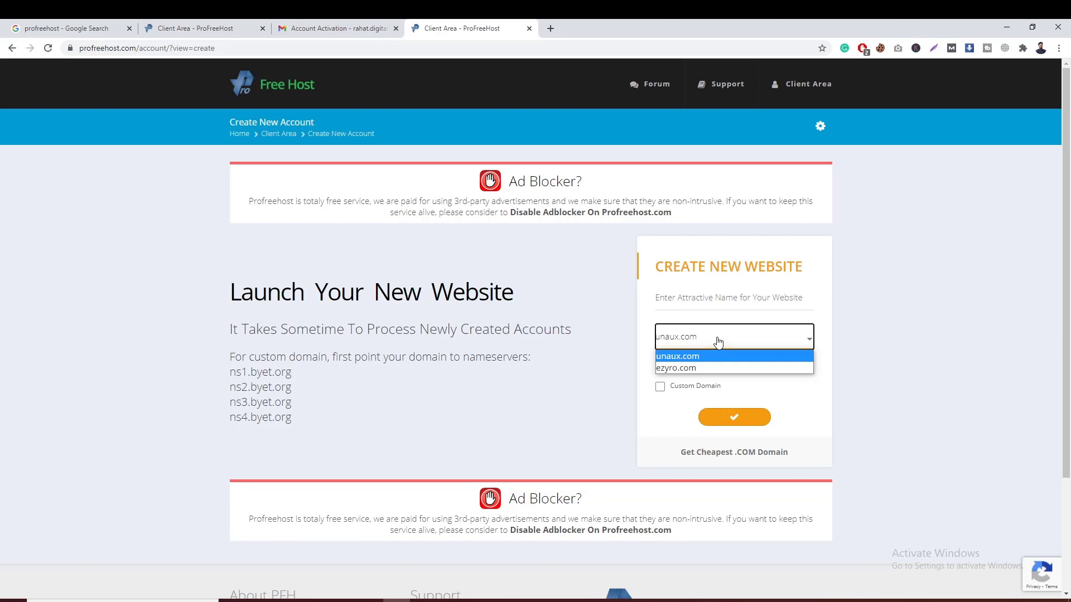
pyautogui.click(724, 367)
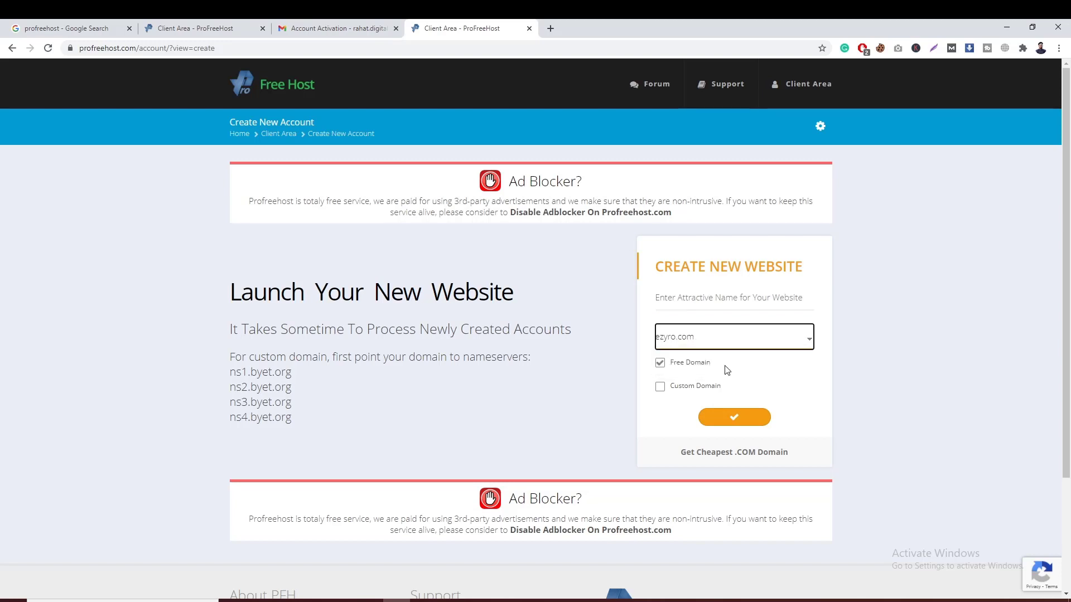
pyautogui.click(726, 343)
pyautogui.click(719, 356)
pyautogui.click(718, 342)
pyautogui.click(717, 370)
pyautogui.click(713, 340)
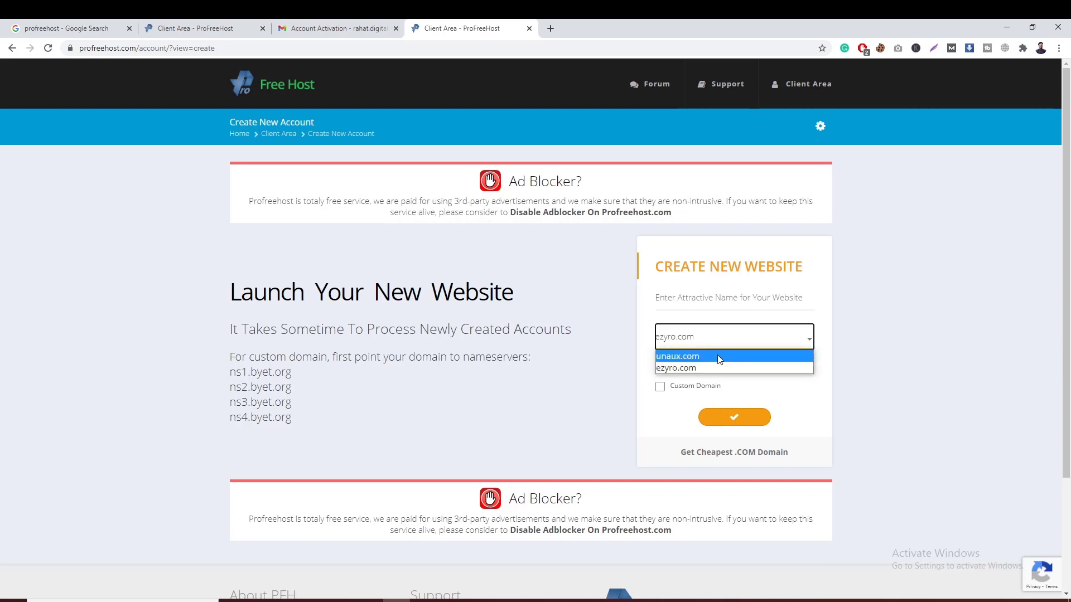
pyautogui.click(687, 300)
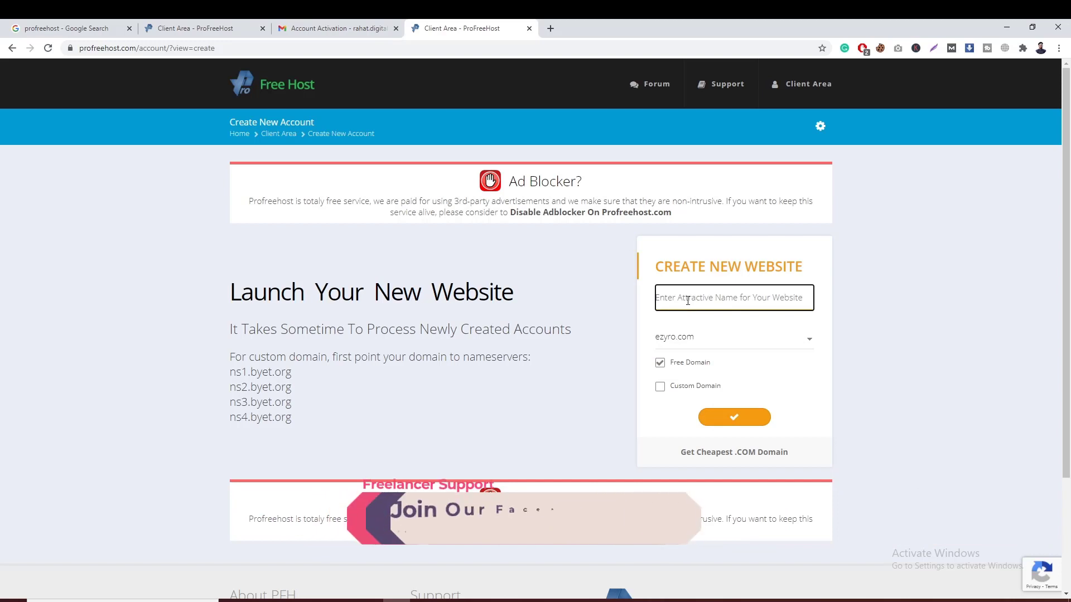
# - Type the website name, compare unaux.com against ezyro.com, then switch the form to Custom Domain
pyautogui.write('rahat')
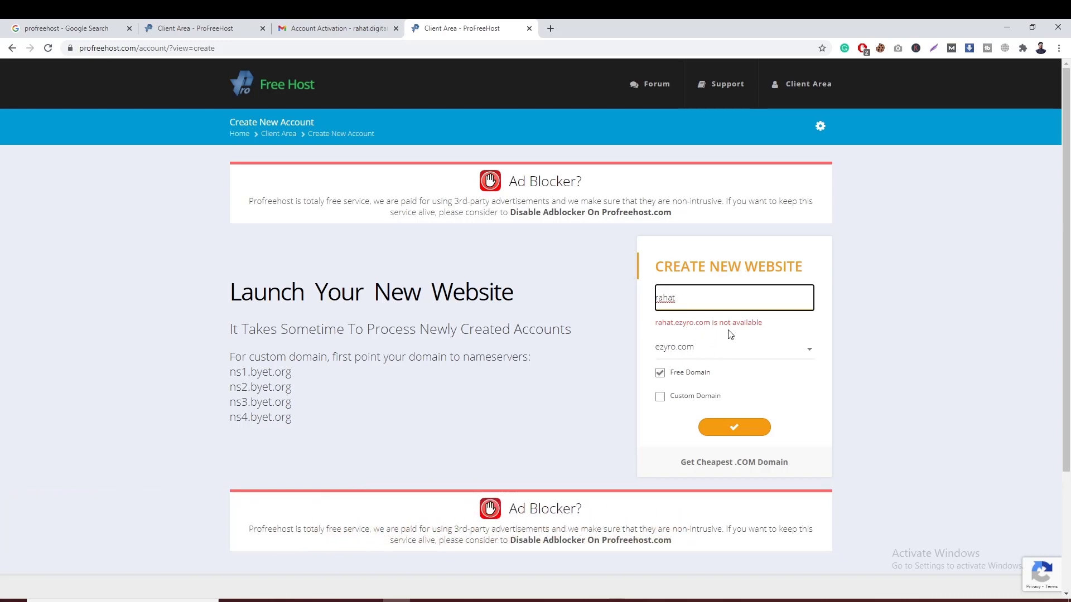
pyautogui.click(725, 350)
pyautogui.click(709, 369)
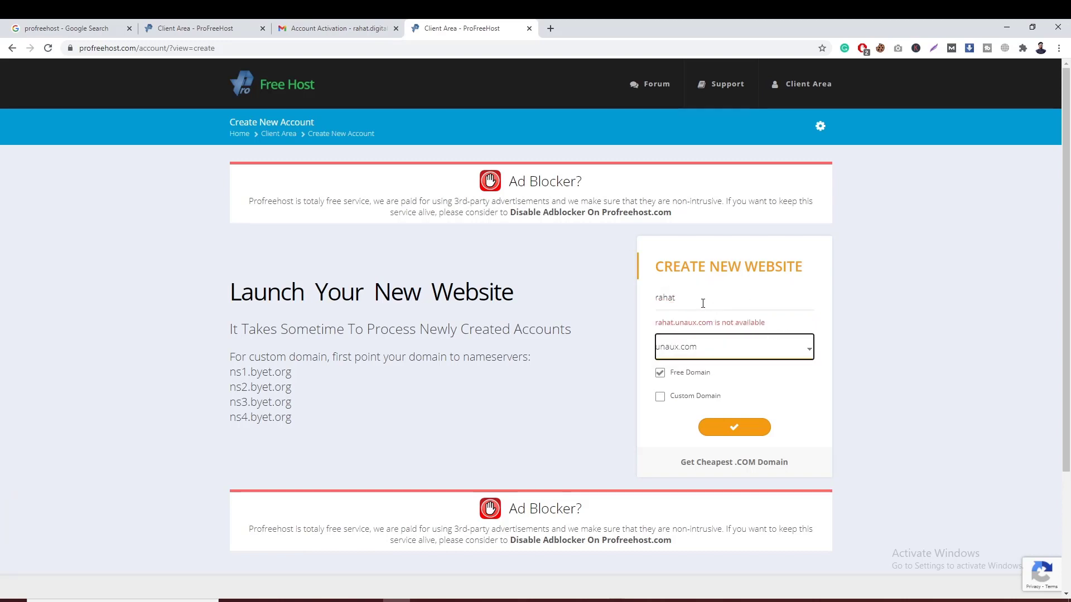
pyautogui.click(667, 300)
pyautogui.write('bd')
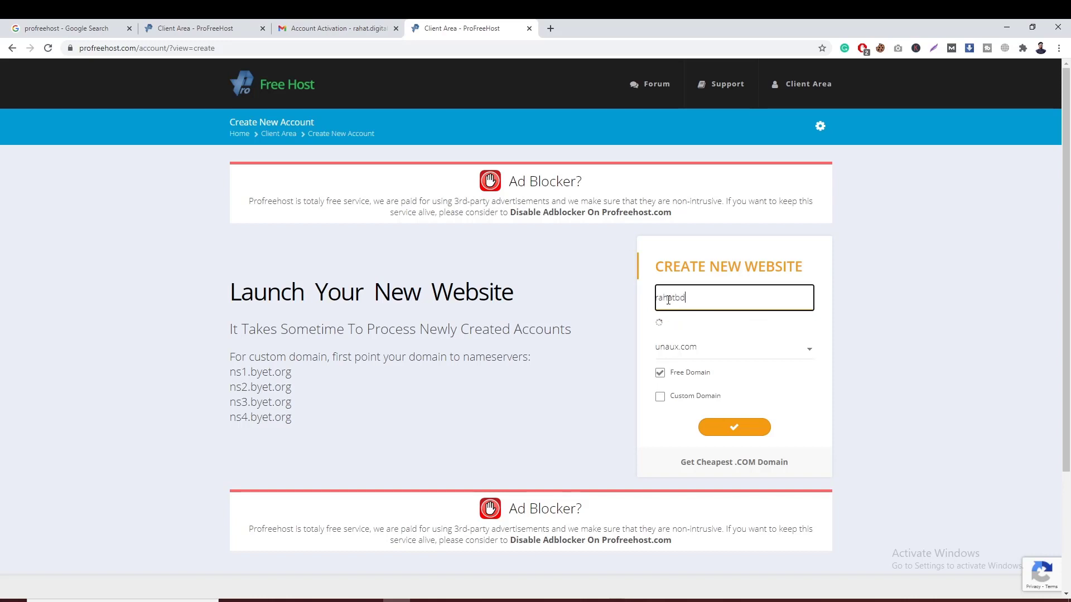
pyautogui.click(762, 354)
pyautogui.click(732, 377)
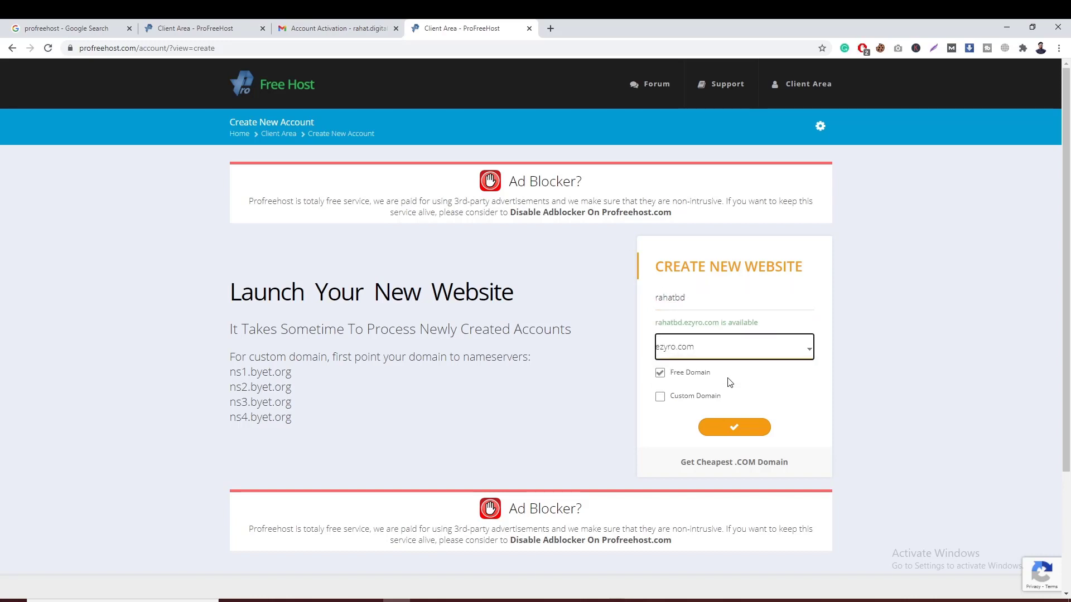
pyautogui.click(721, 306)
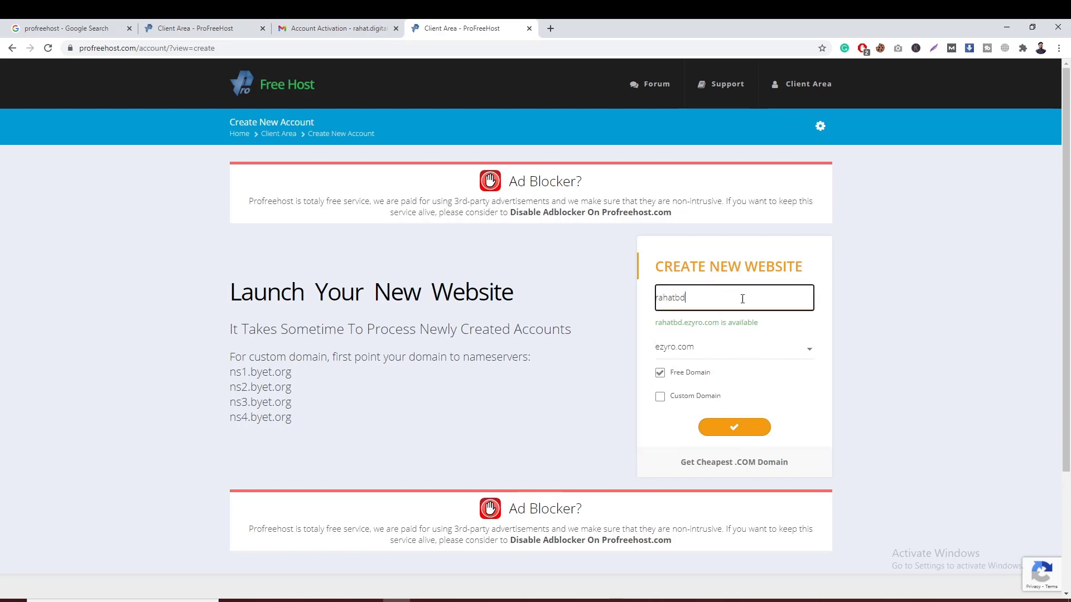
pyautogui.click(659, 399)
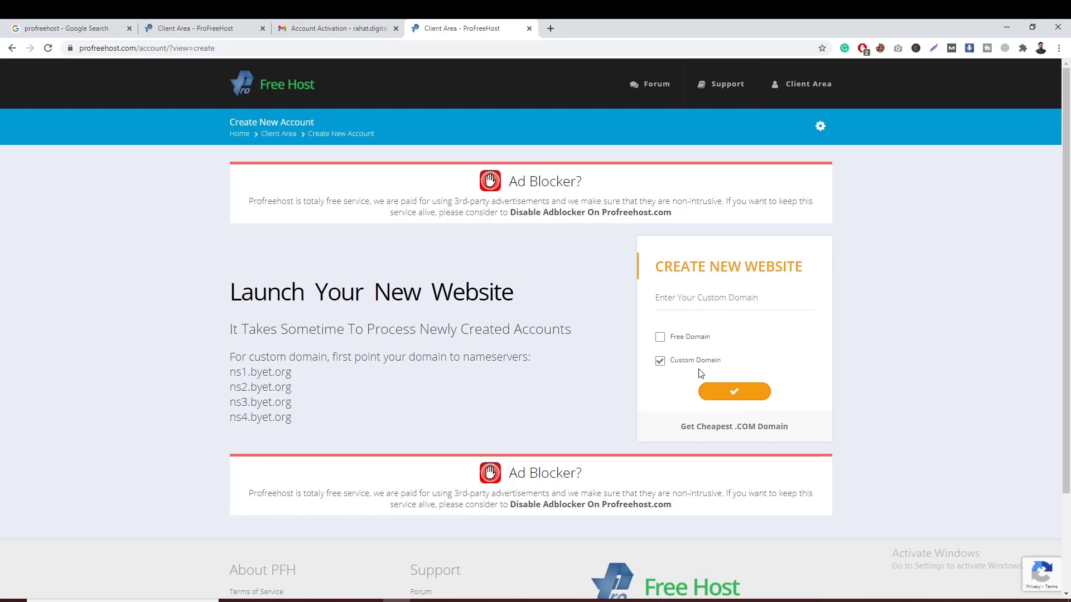
# - Switch back to a free subdomain, submit the form, and pass the traffic-light challenge
pyautogui.click(660, 339)
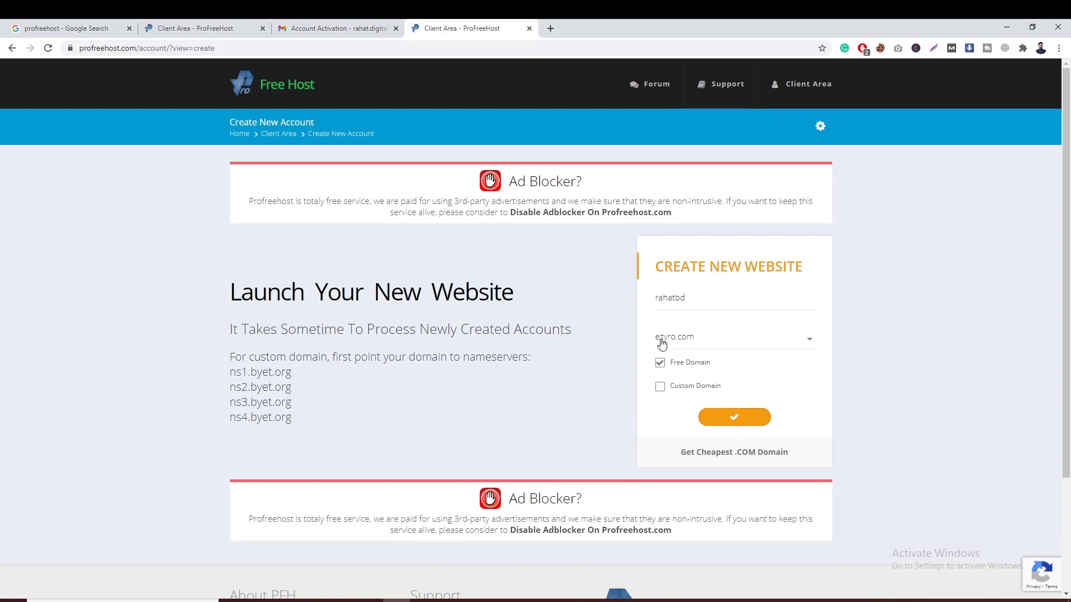
pyautogui.click(746, 421)
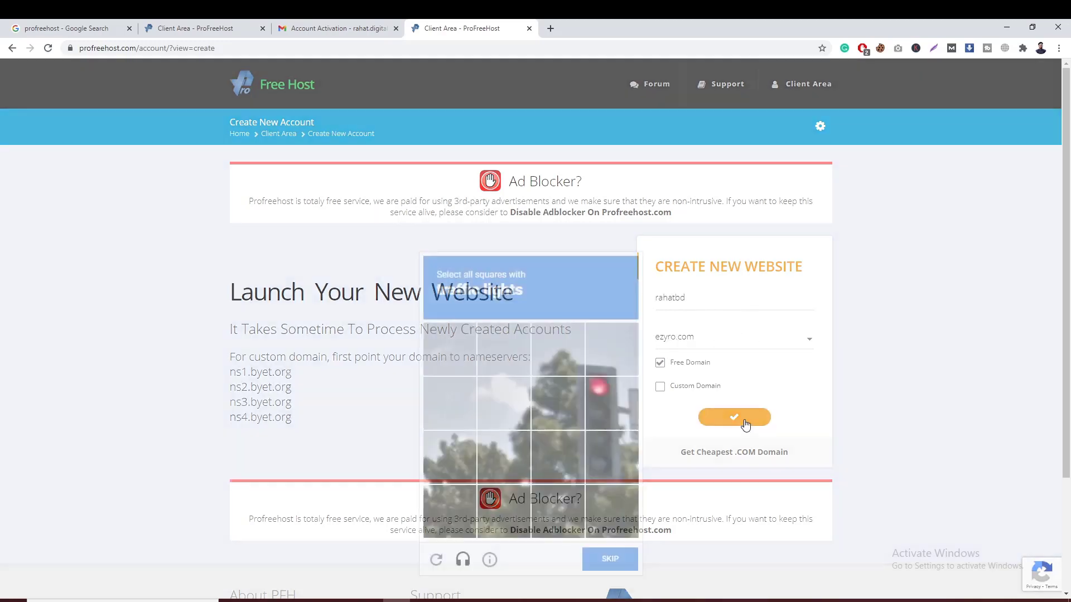
pyautogui.click(621, 391)
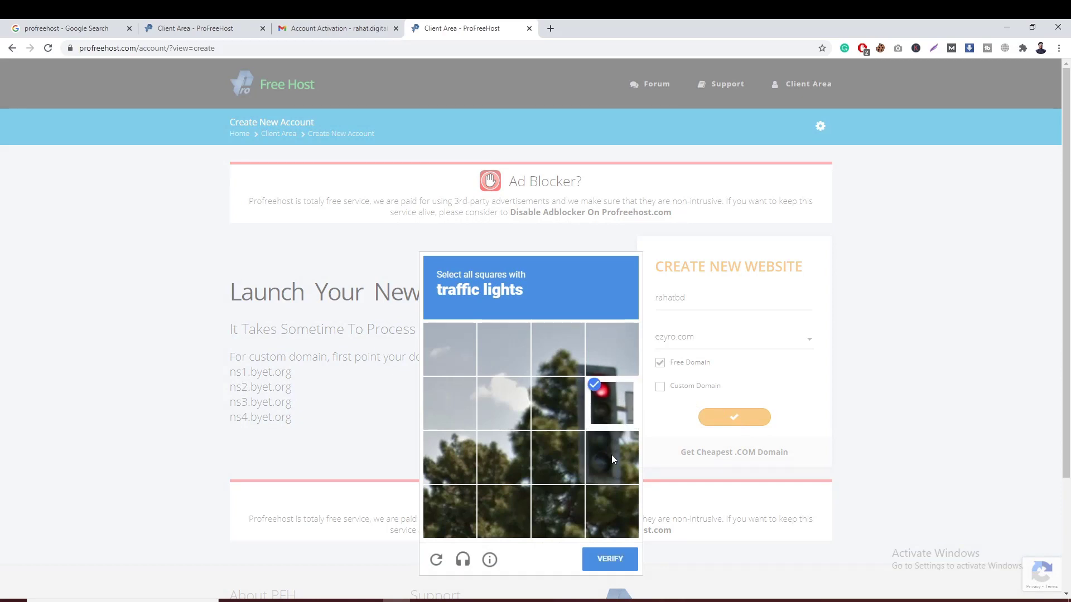
pyautogui.click(610, 558)
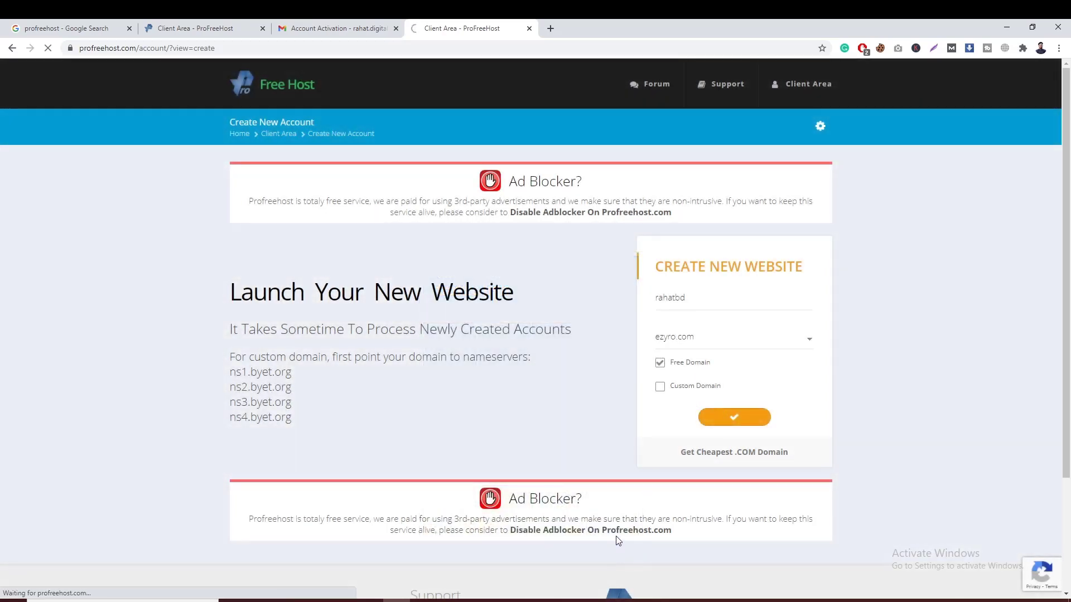
pyautogui.click(749, 421)
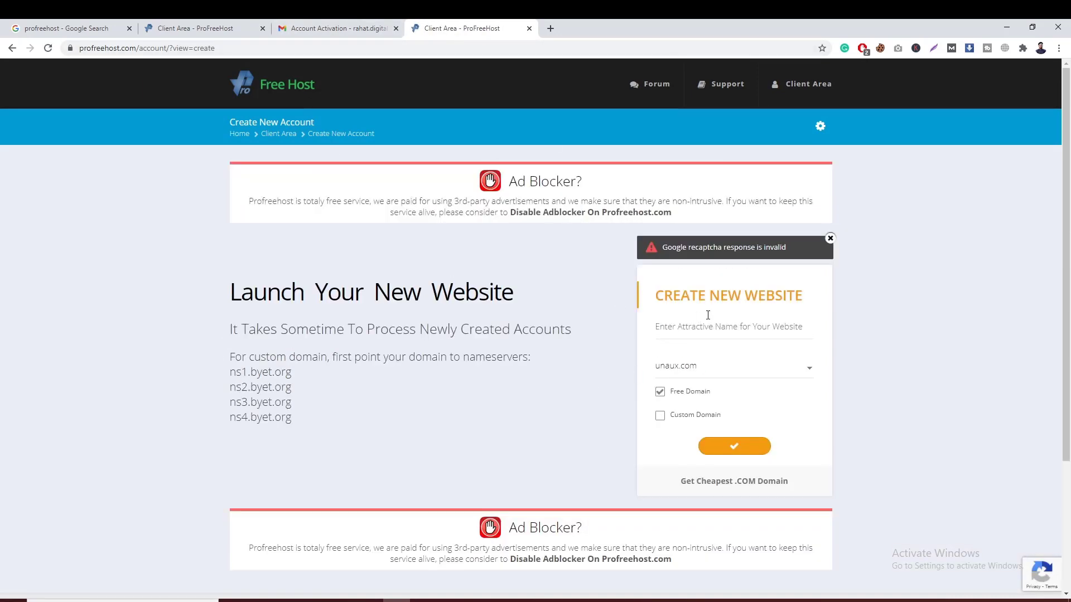
# - Re-enter the name 'rahatbd' with ezyro.com, submit, and pass the bicycle challenge
pyautogui.scroll(-1, 714, 346)
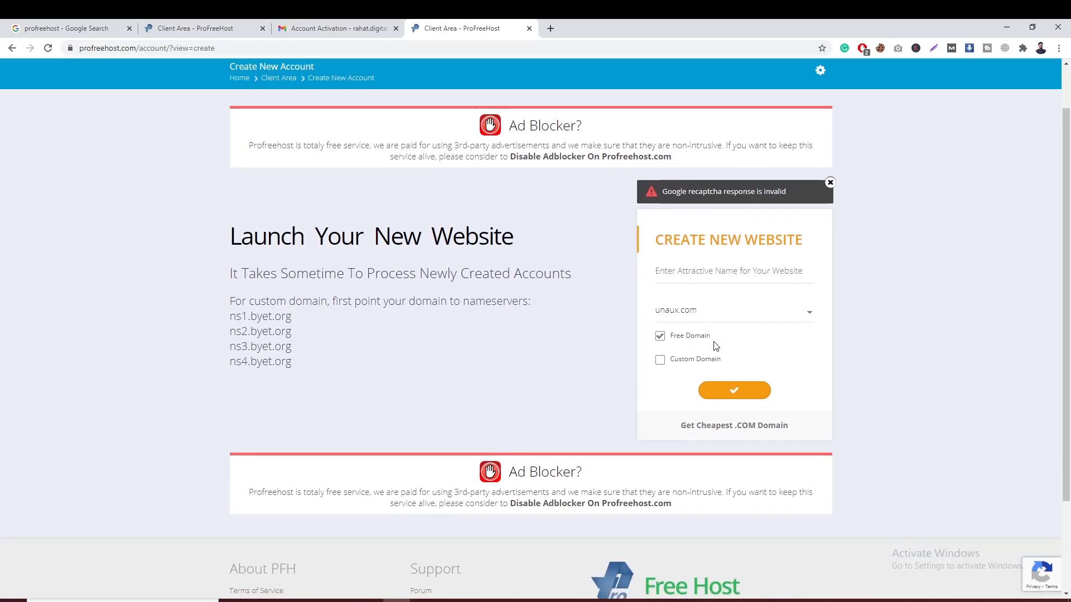
pyautogui.click(691, 271)
pyautogui.write('rahat')
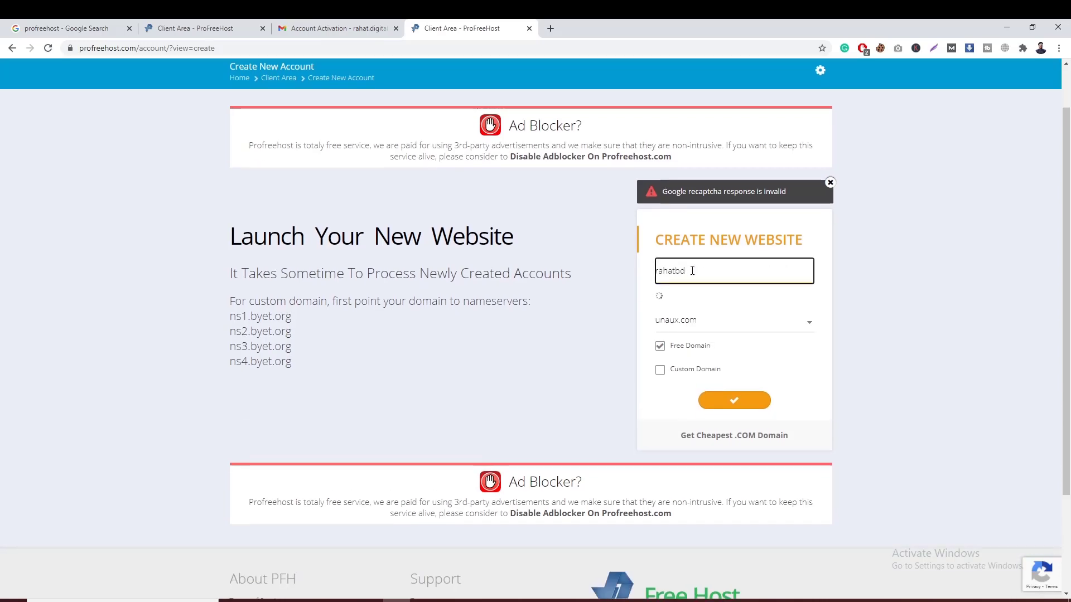
pyautogui.write('bd')
pyautogui.click(701, 319)
pyautogui.click(701, 354)
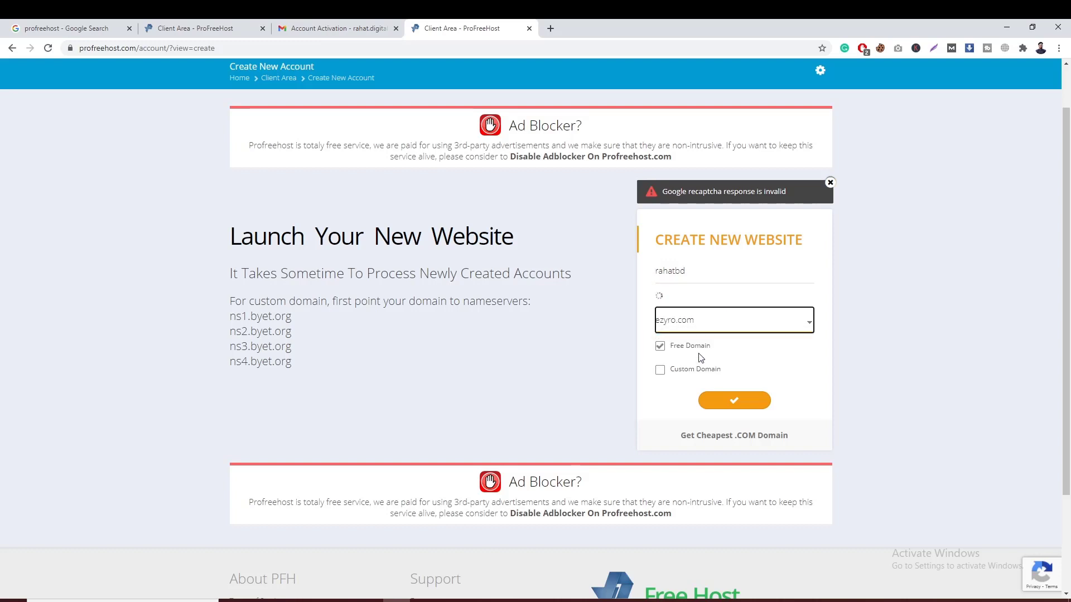
pyautogui.click(702, 397)
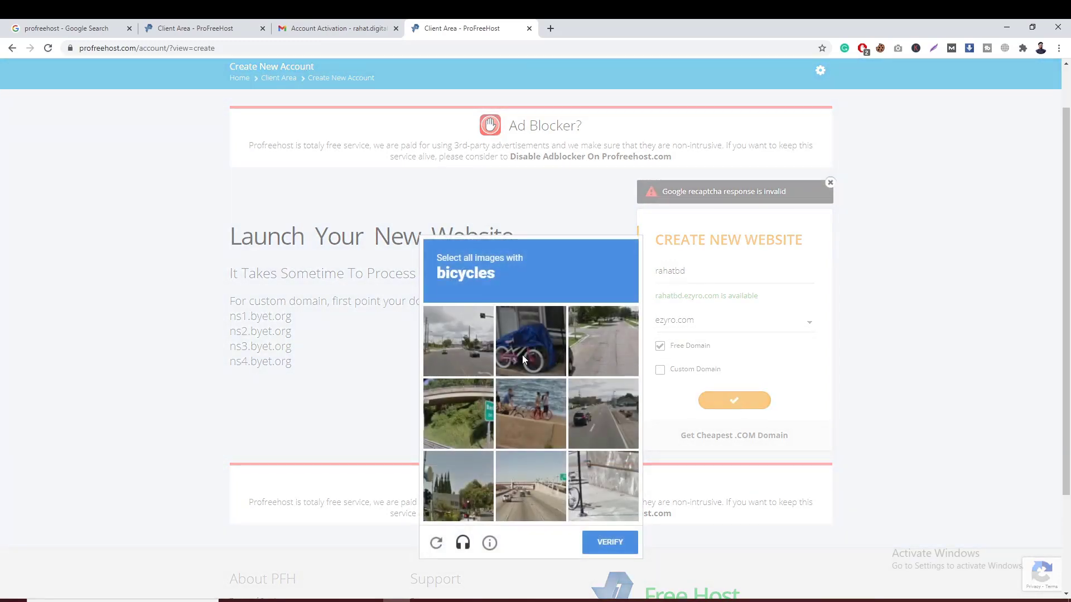
pyautogui.click(522, 357)
pyautogui.click(534, 419)
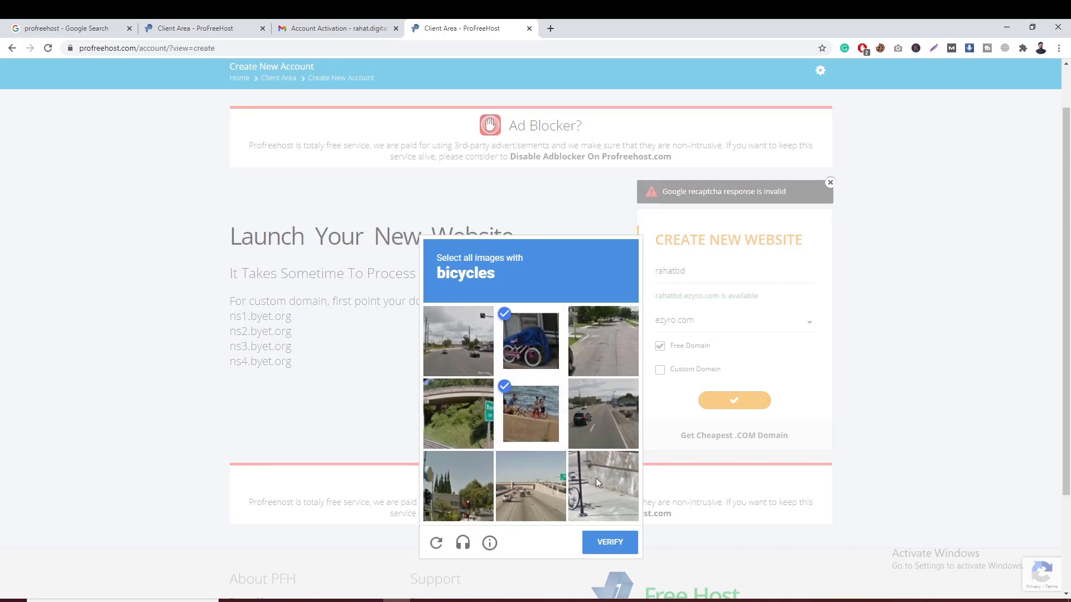
pyautogui.click(607, 487)
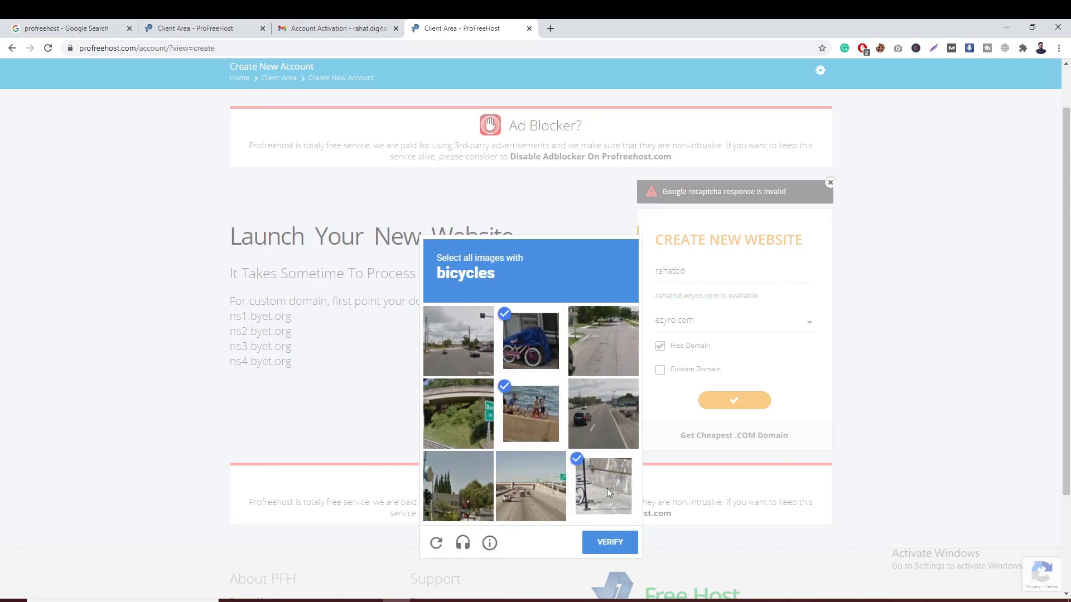
pyautogui.click(605, 541)
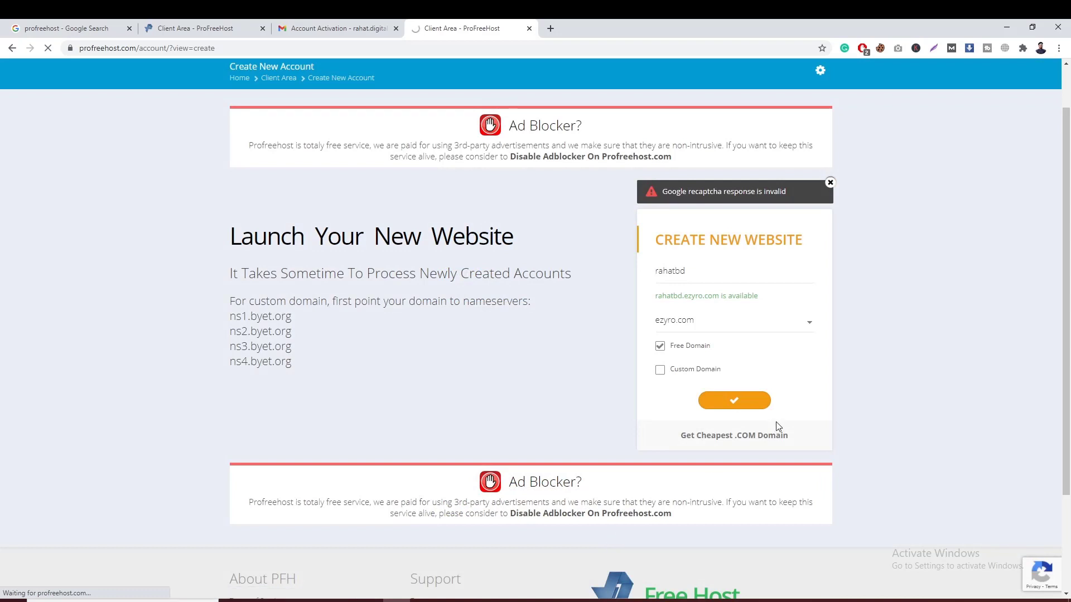
pyautogui.click(758, 408)
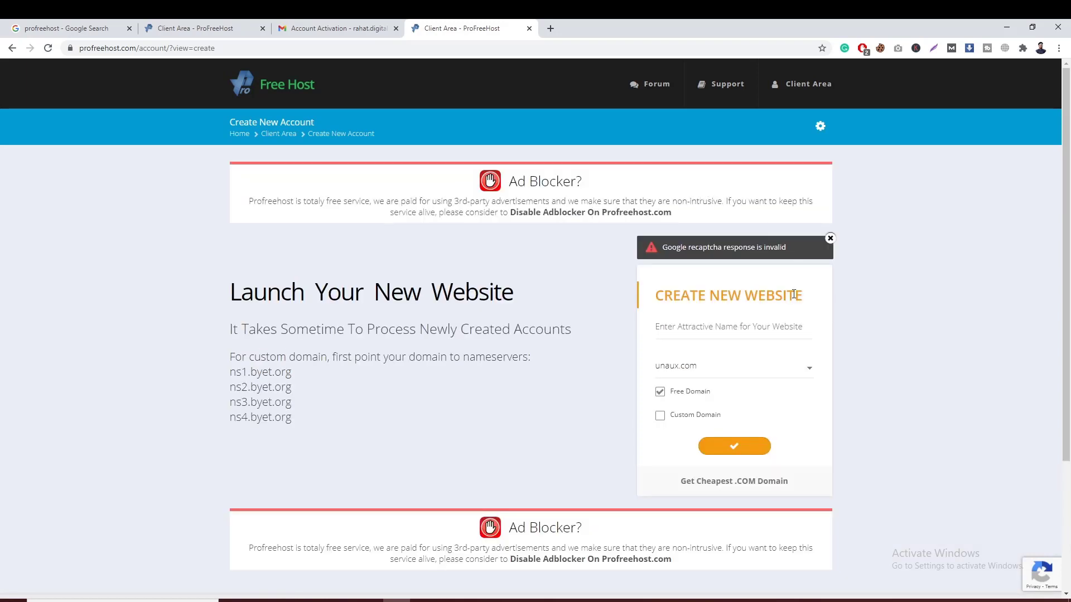
# - Re-enter the name with ezyro.com again, submit, and pass the hills challenge to create the account
pyautogui.click(720, 333)
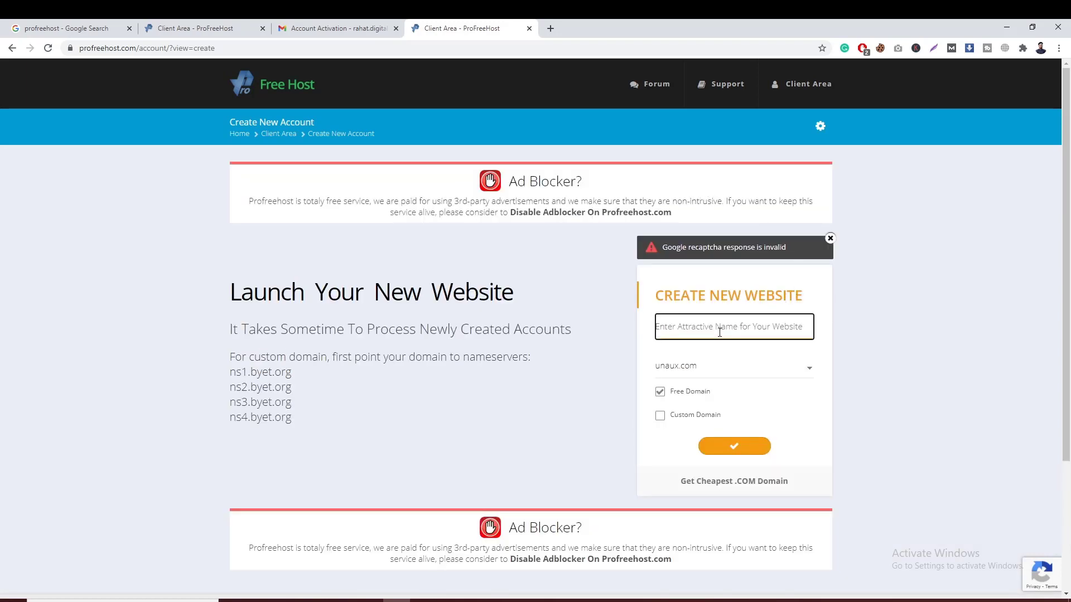
pyautogui.write('Rahatbd')
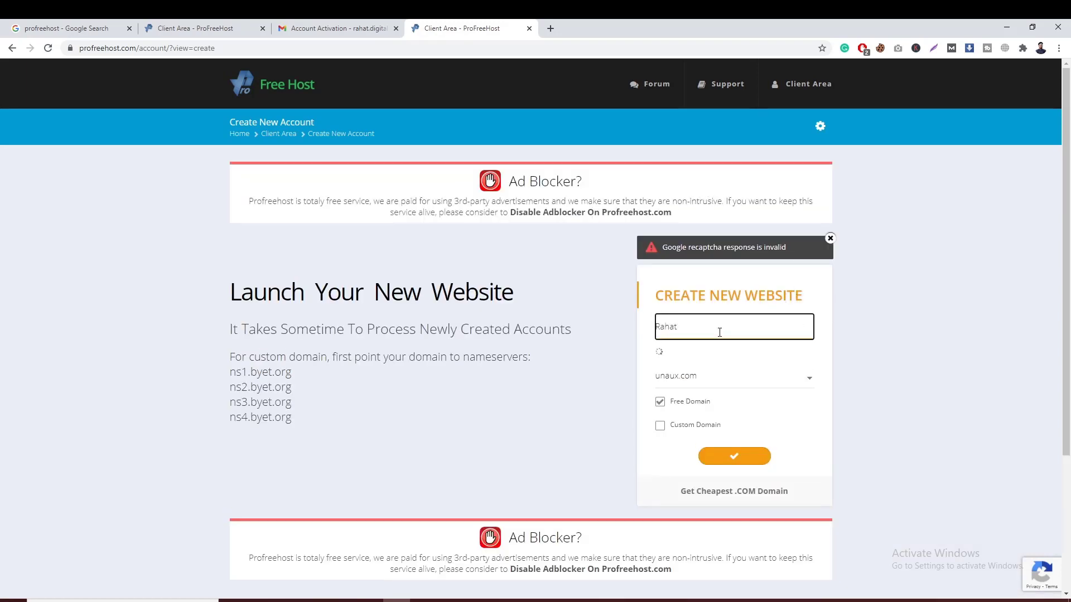
pyautogui.click(674, 376)
pyautogui.click(684, 415)
pyautogui.click(685, 380)
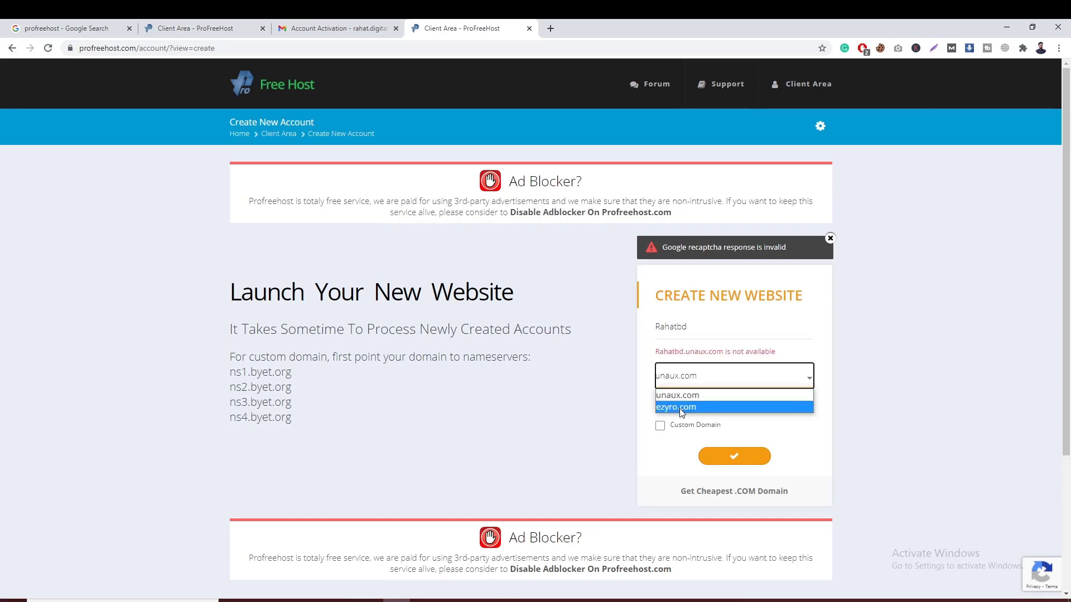
pyautogui.click(683, 413)
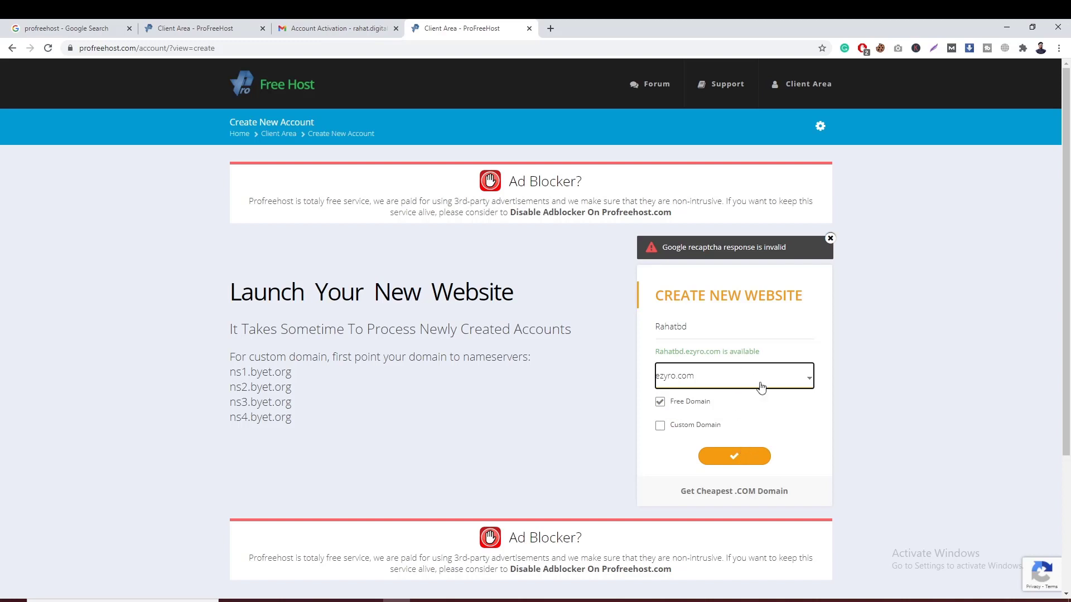
pyautogui.click(745, 458)
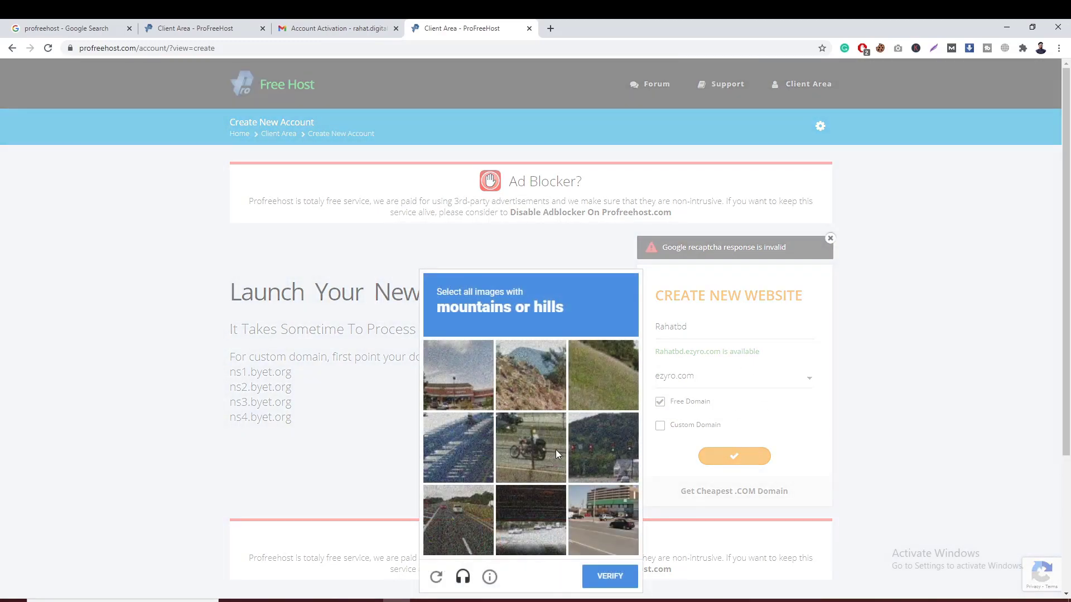
pyautogui.click(592, 379)
pyautogui.click(552, 372)
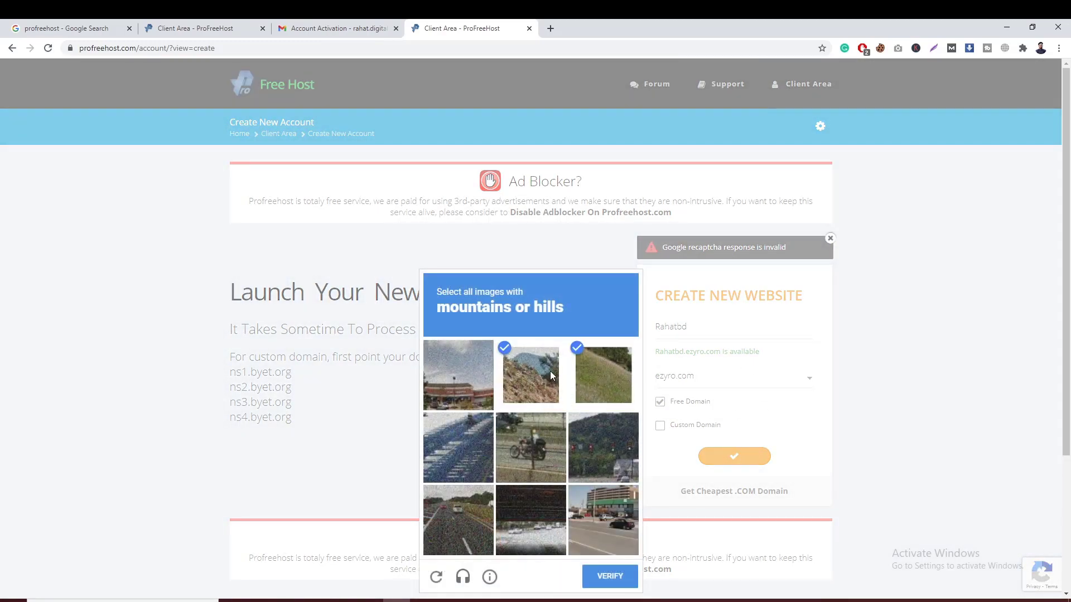
pyautogui.click(599, 464)
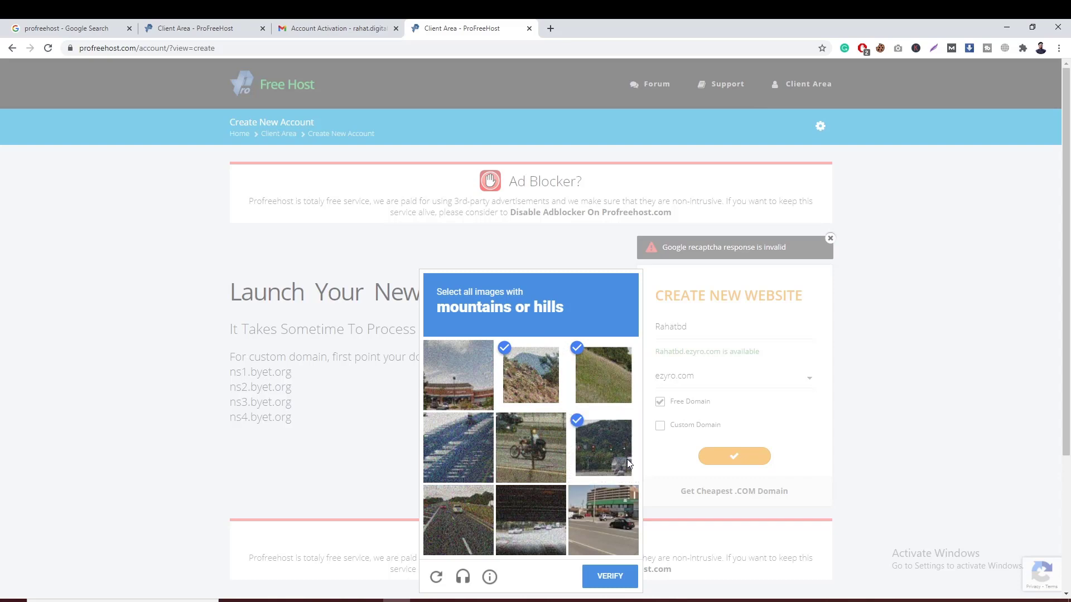
pyautogui.click(609, 576)
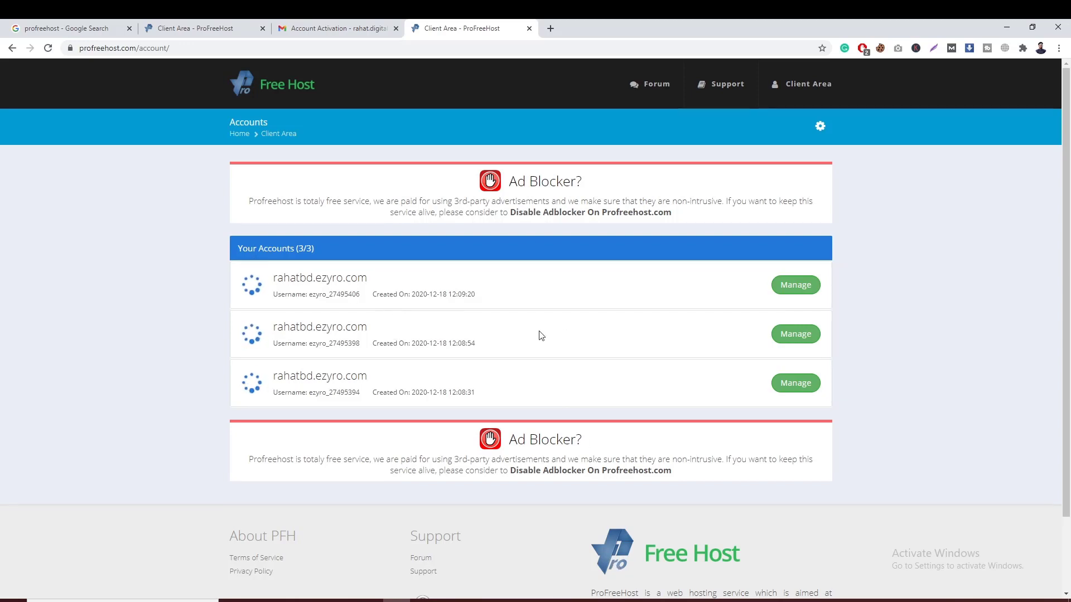
# - Open Manage for the newest rahatbd.ezyro.com account and select its Active status and main domain
pyautogui.click(801, 288)
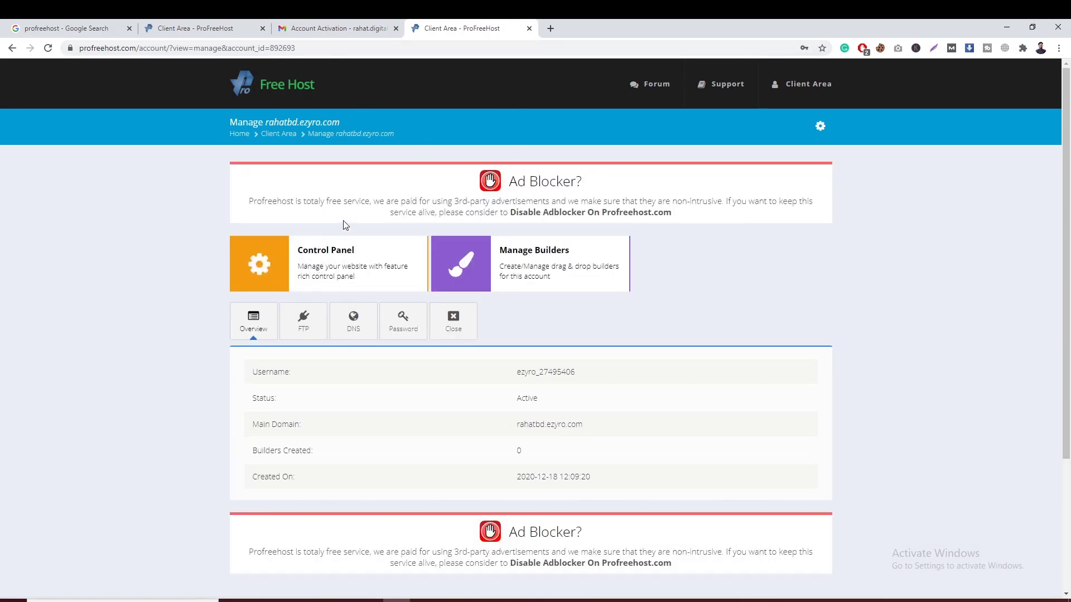
pyautogui.scroll(-3, 588, 282)
pyautogui.moveTo(517, 230); pyautogui.dragTo(603, 232)
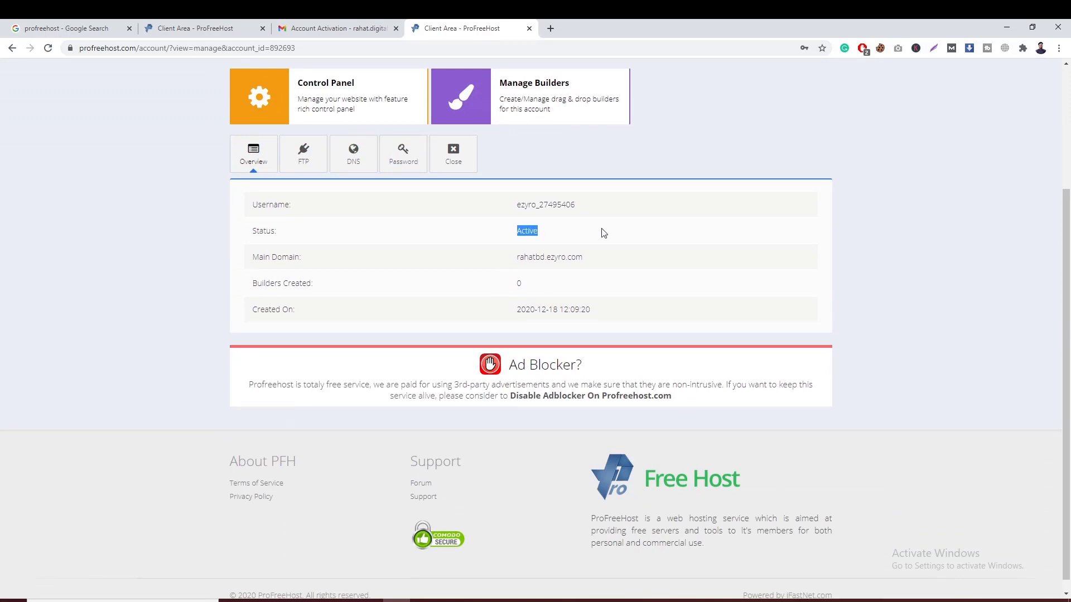
pyautogui.scroll(3, 472, 287)
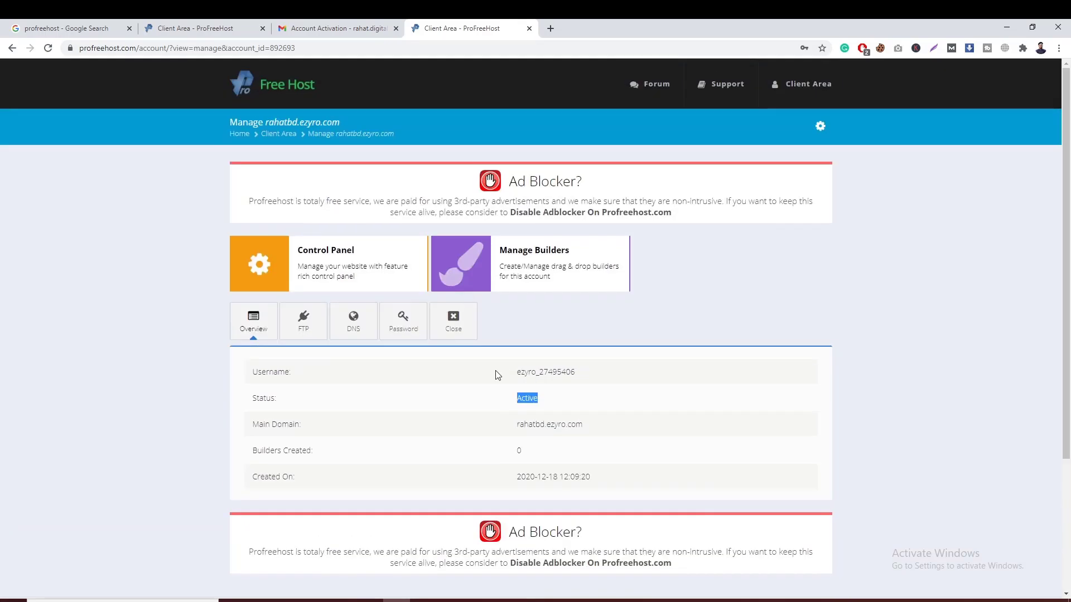
pyautogui.moveTo(517, 424); pyautogui.dragTo(583, 425)
pyautogui.hotkey('ctrl', 'c')
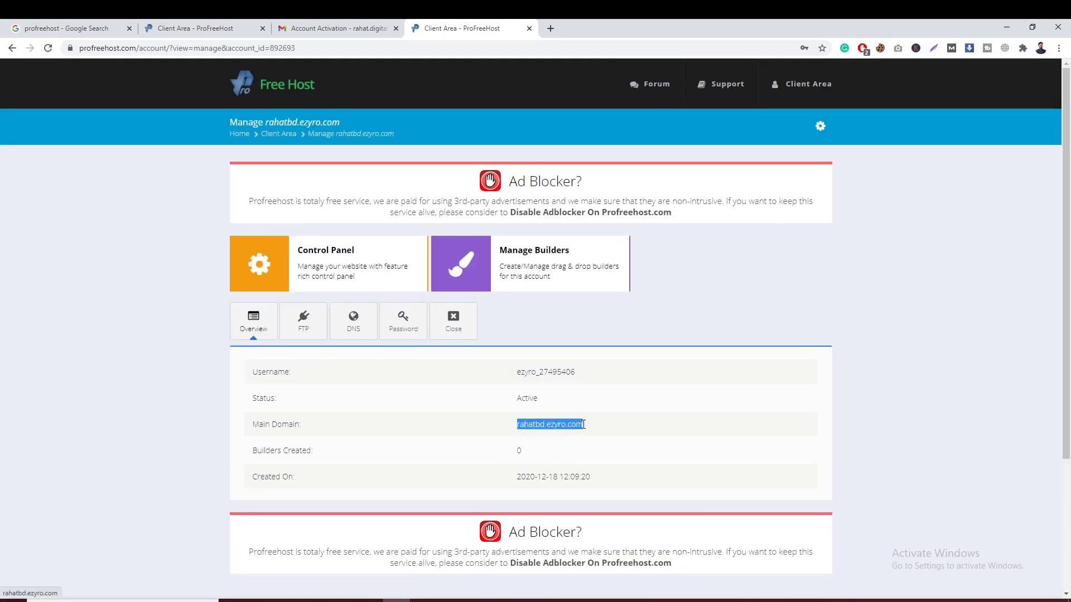
# - Load rahatbd.ezyro.com in a new tab, read its account-activated welcome page, then return to the manage page
pyautogui.click(551, 28)
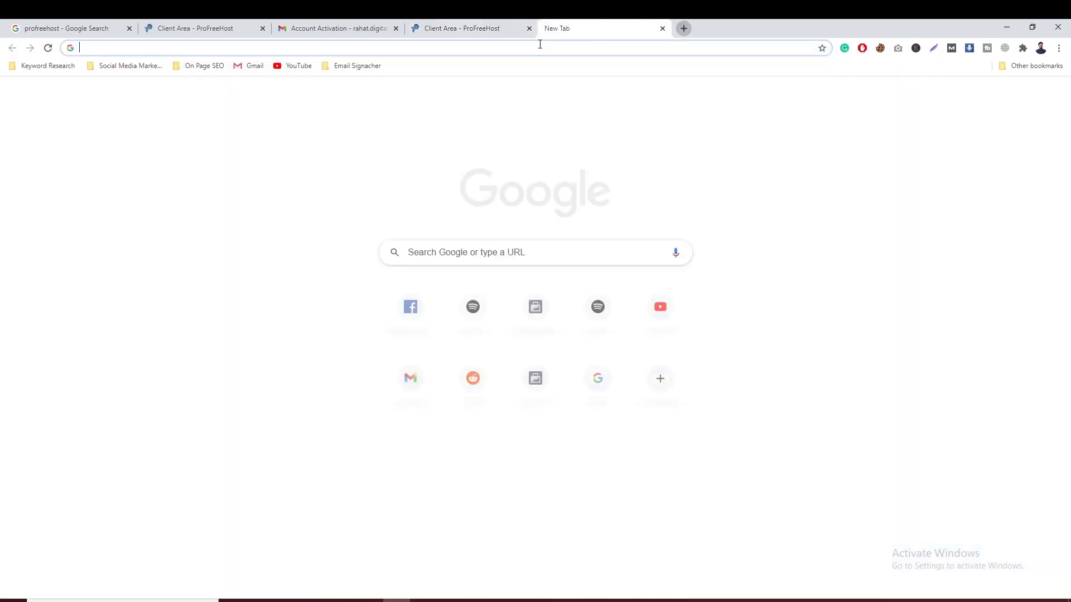
pyautogui.hotkey('ctrl', 'v')
pyautogui.press('Return')
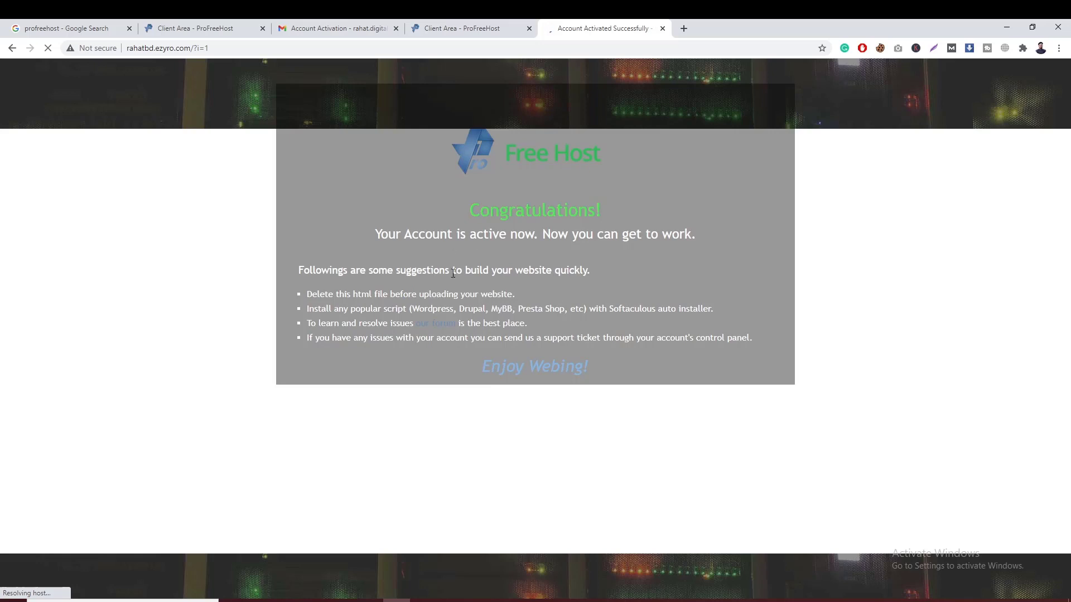
pyautogui.moveTo(450, 210); pyautogui.dragTo(680, 247)
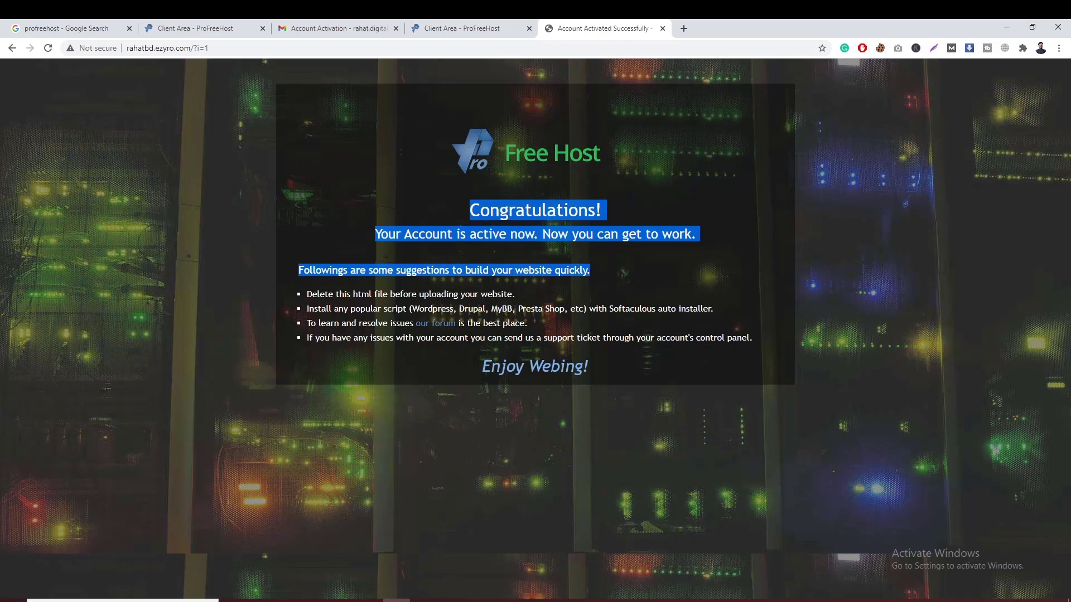
pyautogui.moveTo(419, 309); pyautogui.dragTo(687, 310)
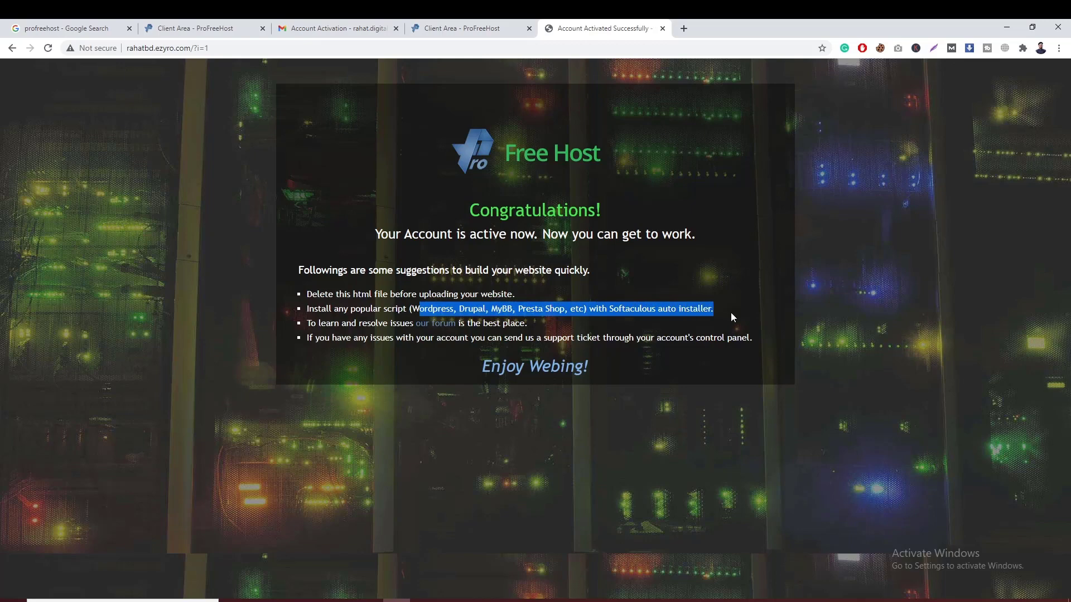
pyautogui.click(494, 25)
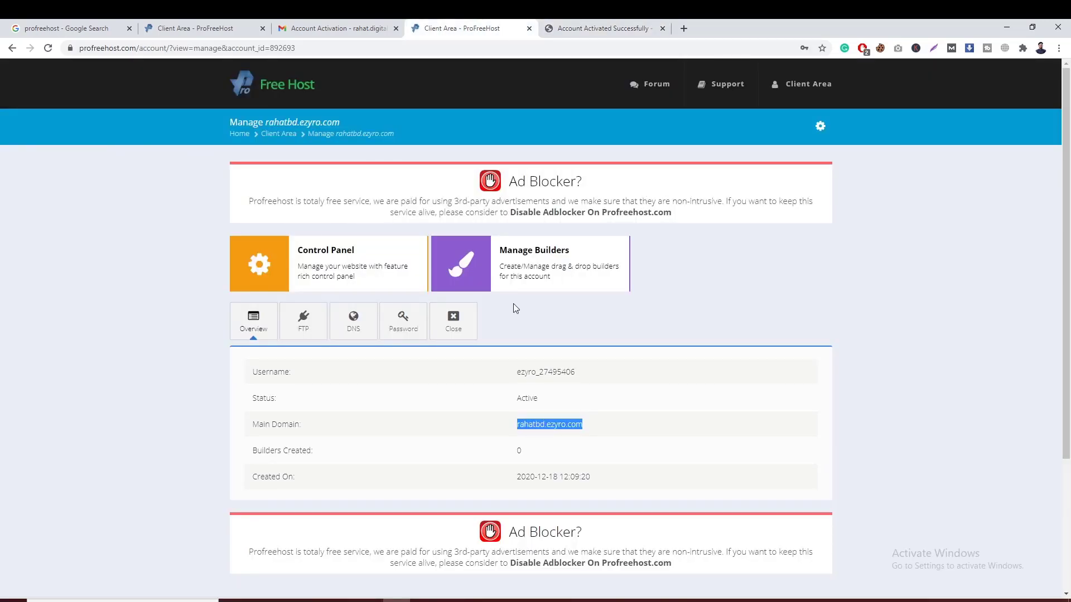
# - Open the account's Control Panel and approve receiving service emails
pyautogui.click(284, 263)
pyautogui.click(788, 22)
pyautogui.click(628, 24)
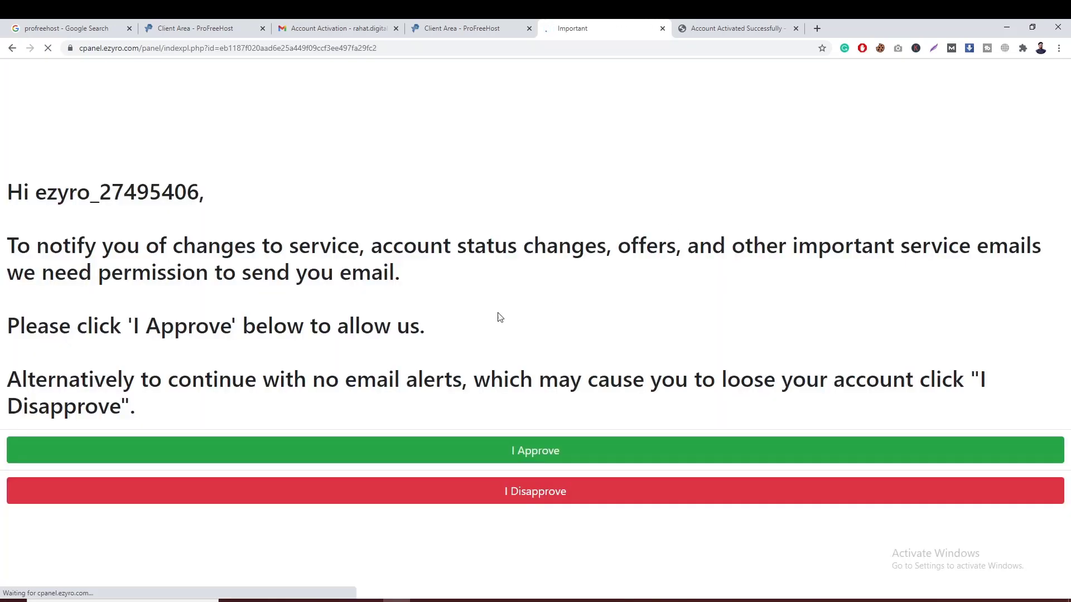
pyautogui.moveTo(7, 184); pyautogui.dragTo(553, 465)
pyautogui.click(622, 457)
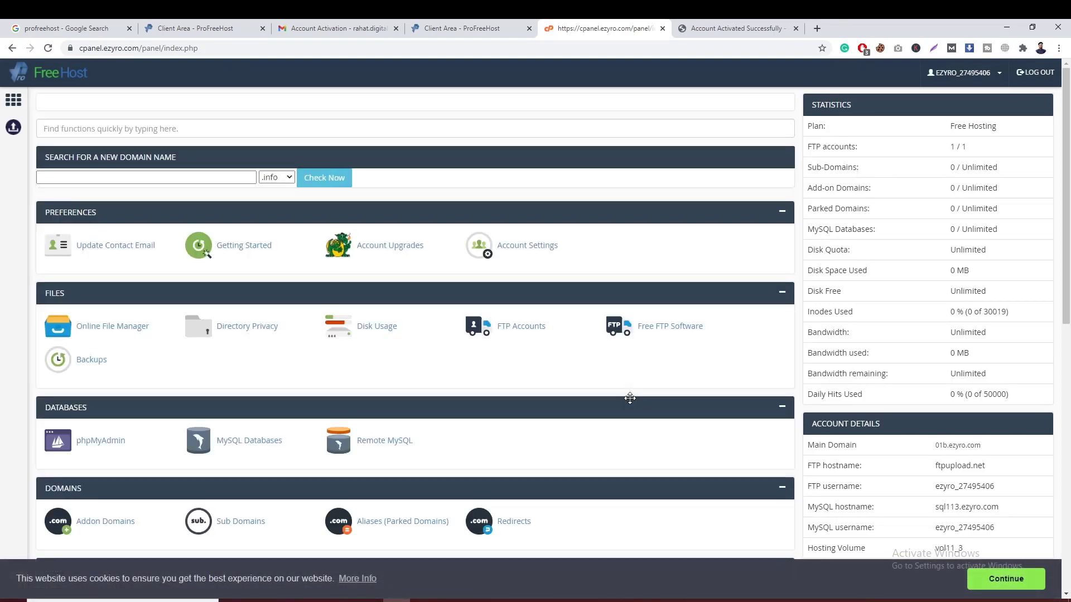
# - Dismiss the cookie notice and launch the Softaculous Apps Installer from the Software section
pyautogui.click(1006, 579)
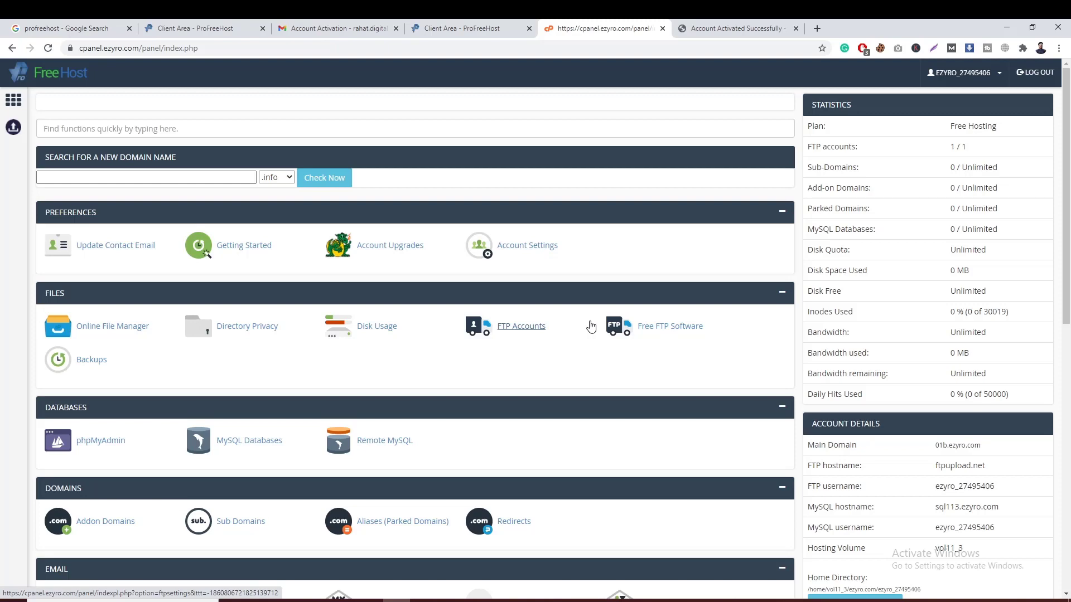
pyautogui.scroll(-9, 671, 279)
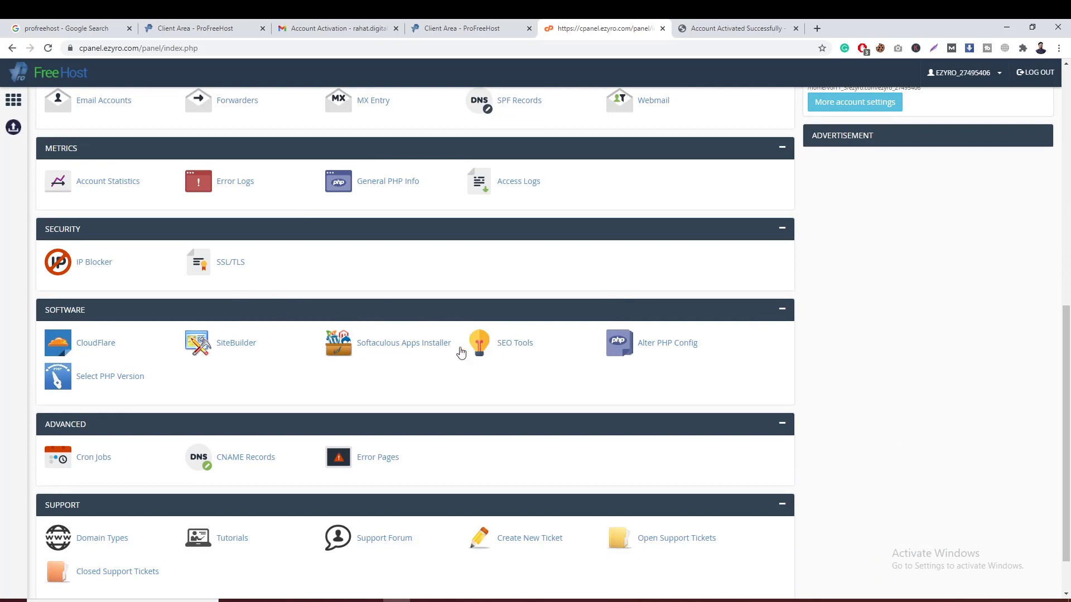
pyautogui.click(407, 350)
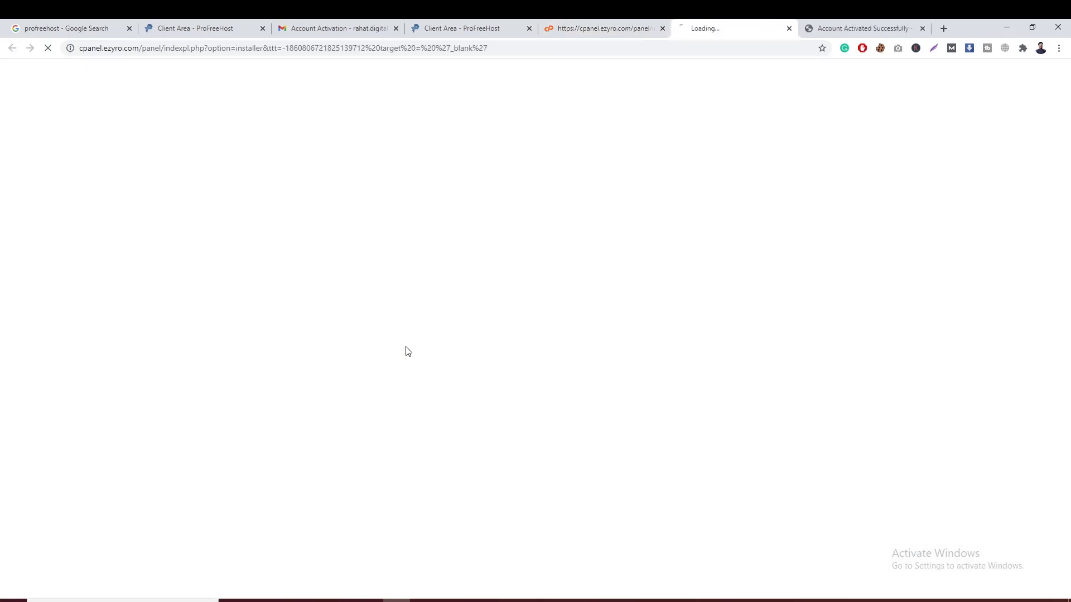
# - In the Softaculous Apps Installer, open WordPress and start a new installation with Install Now
pyautogui.click(622, 23)
pyautogui.click(705, 23)
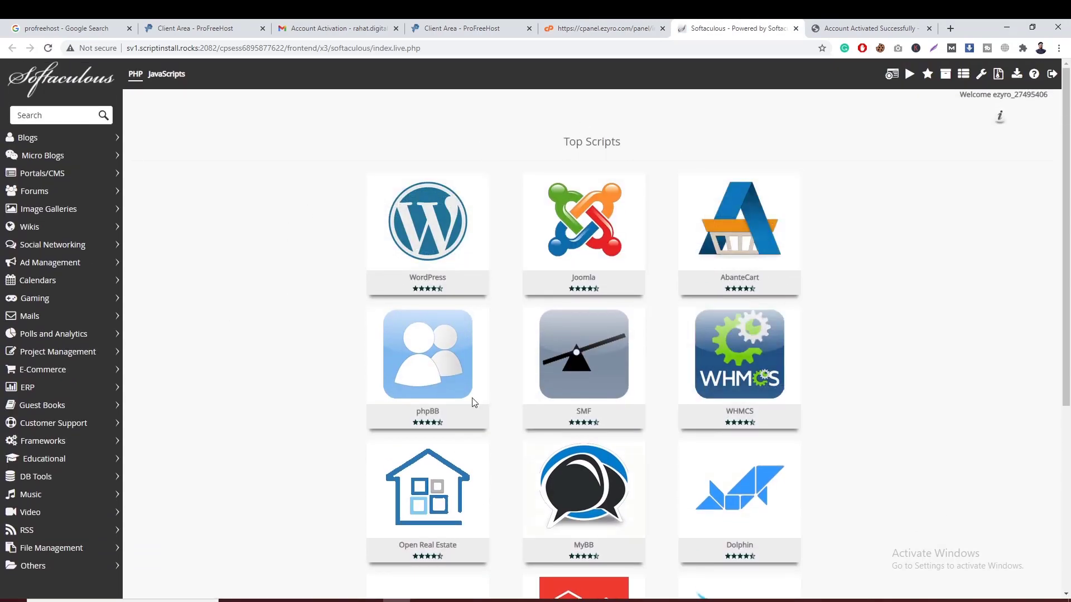
pyautogui.click(437, 222)
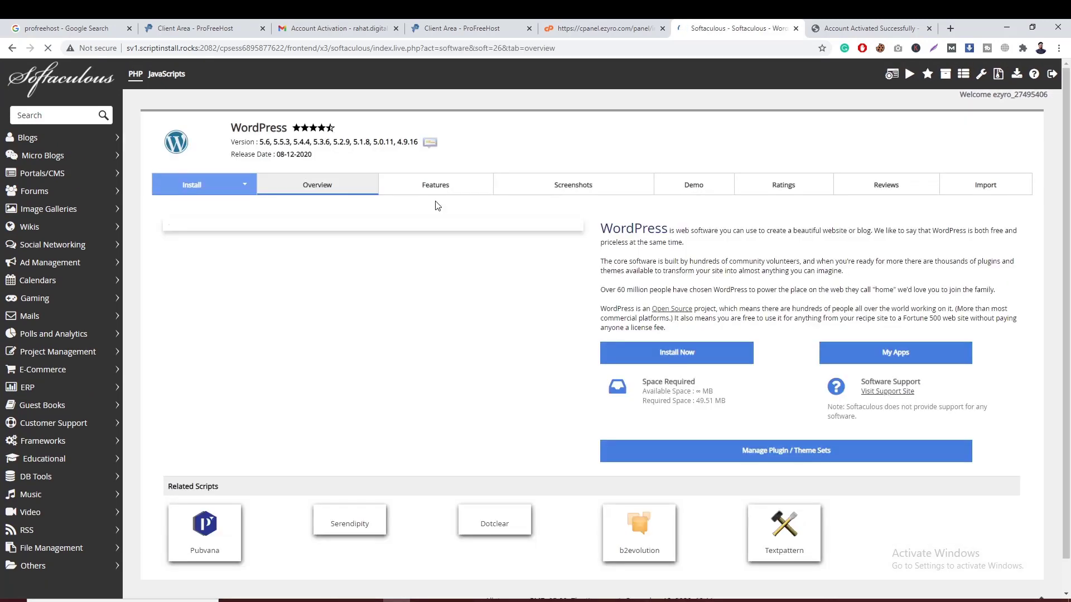
pyautogui.scroll(-2, 528, 265)
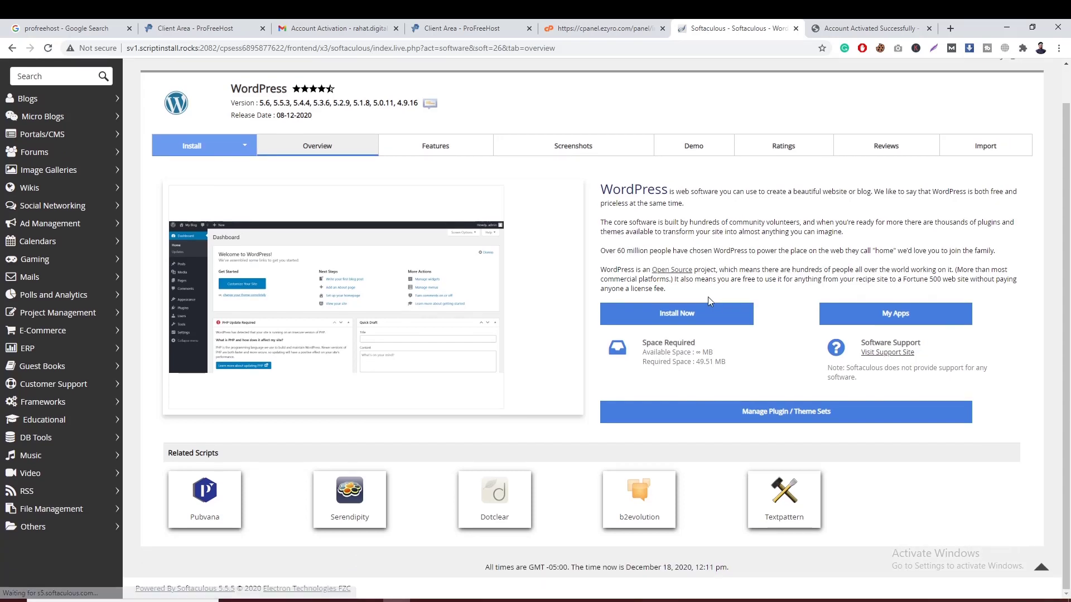
pyautogui.click(683, 321)
pyautogui.click(582, 233)
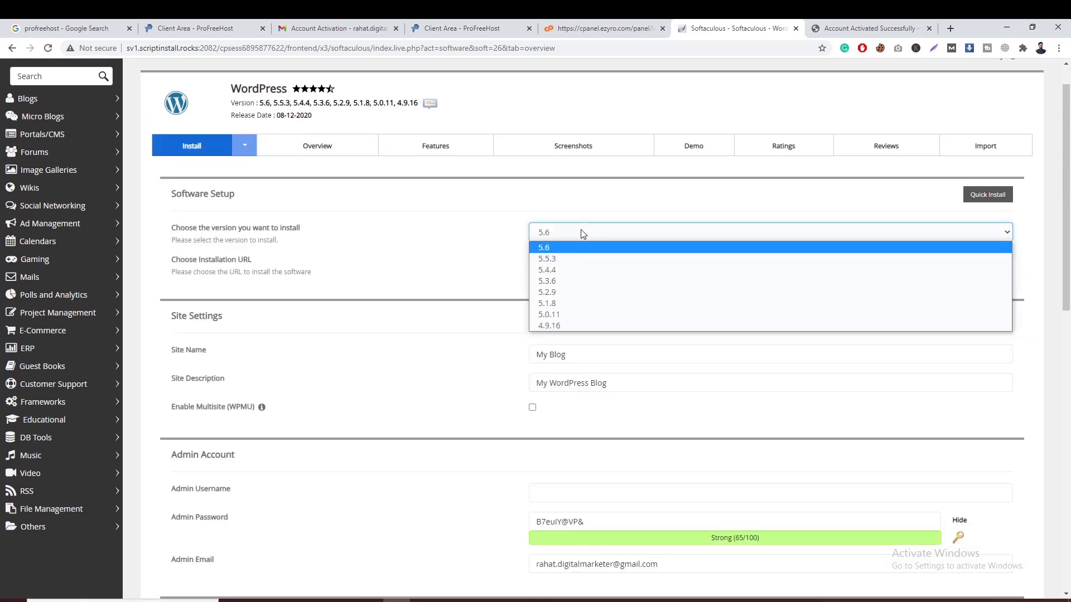
pyautogui.click(581, 244)
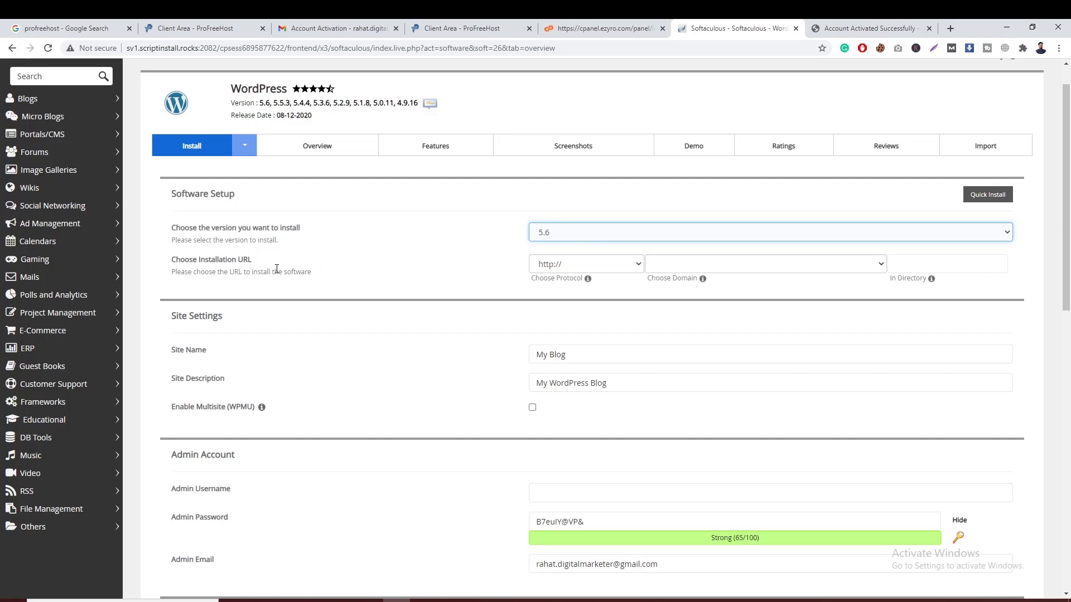
pyautogui.click(560, 271)
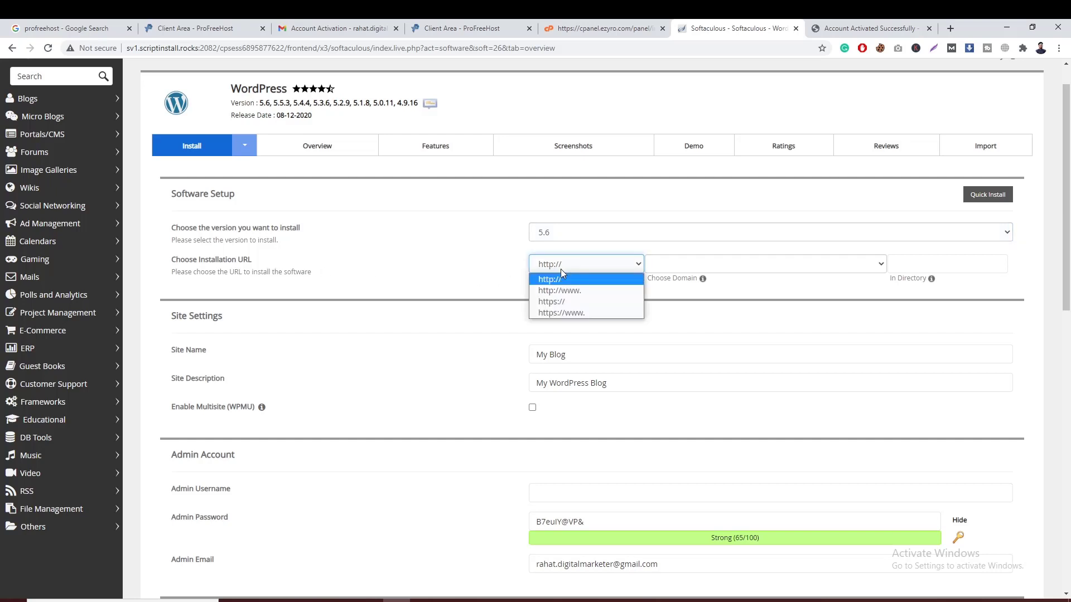
pyautogui.click(438, 249)
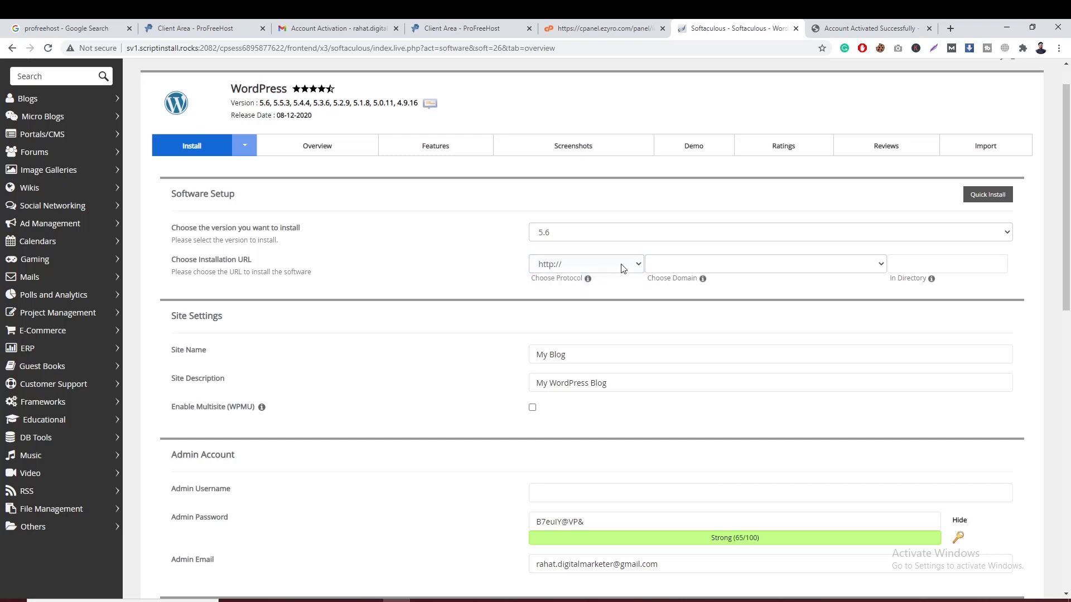
pyautogui.click(706, 269)
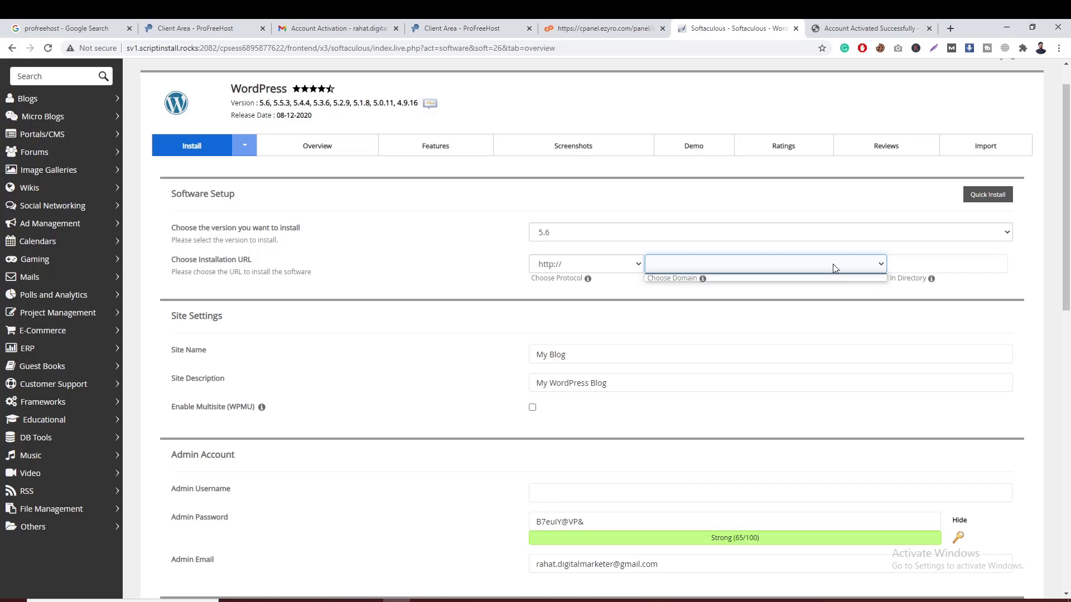
pyautogui.scroll(-2, 833, 265)
pyautogui.click(767, 155)
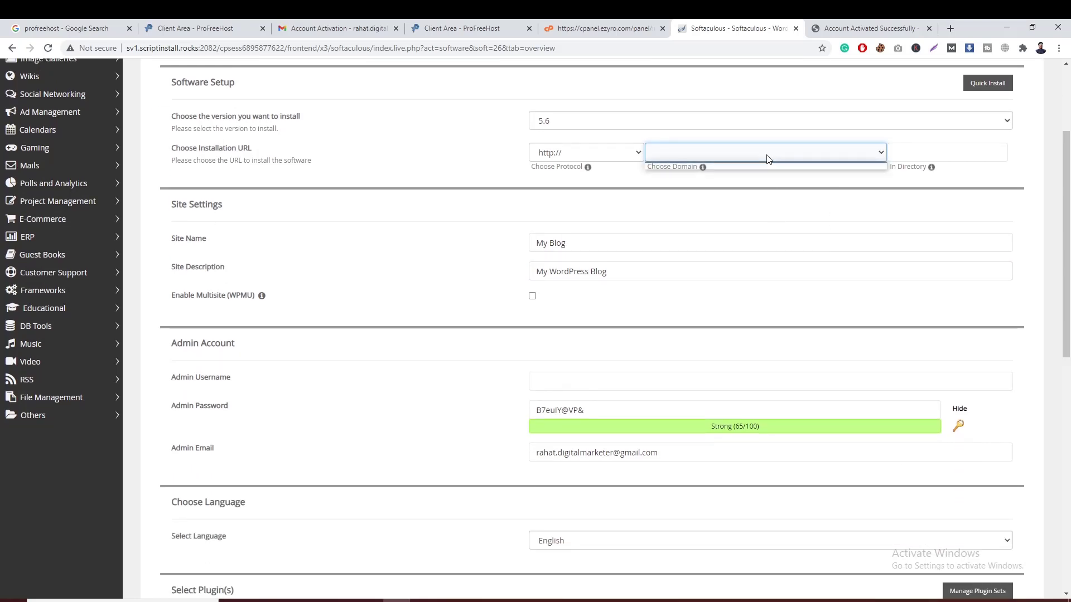
pyautogui.scroll(2, 786, 199)
pyautogui.click(723, 269)
pyautogui.click(720, 270)
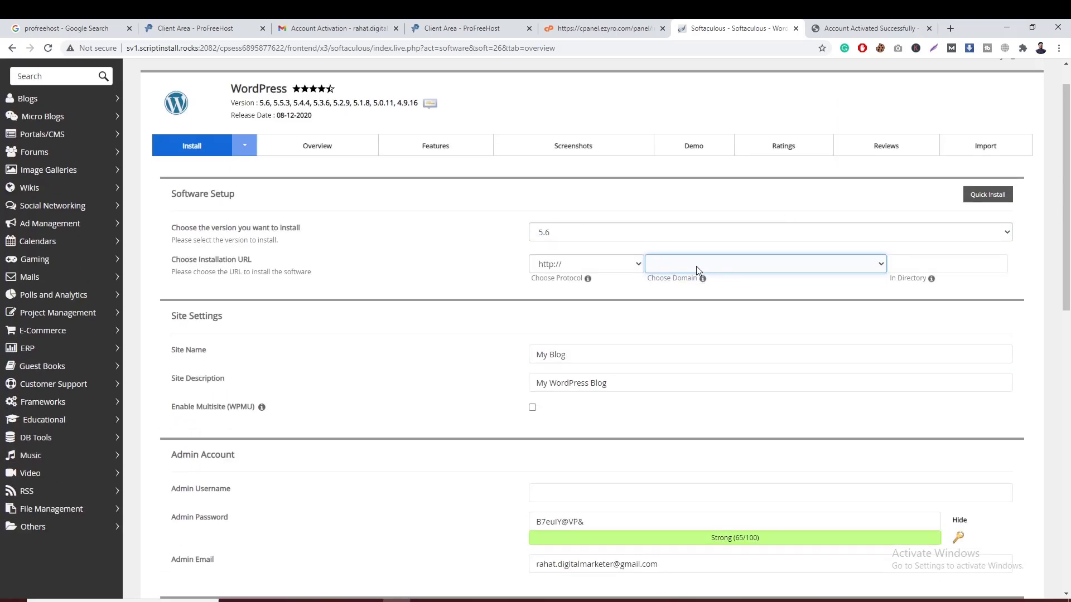
pyautogui.scroll(1, 669, 256)
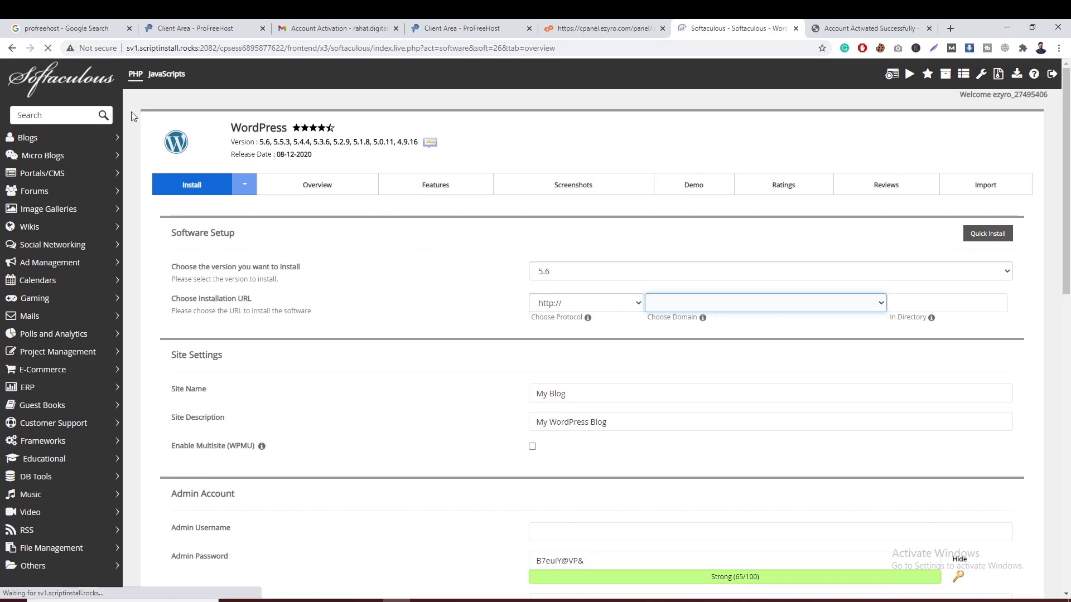
pyautogui.click(317, 185)
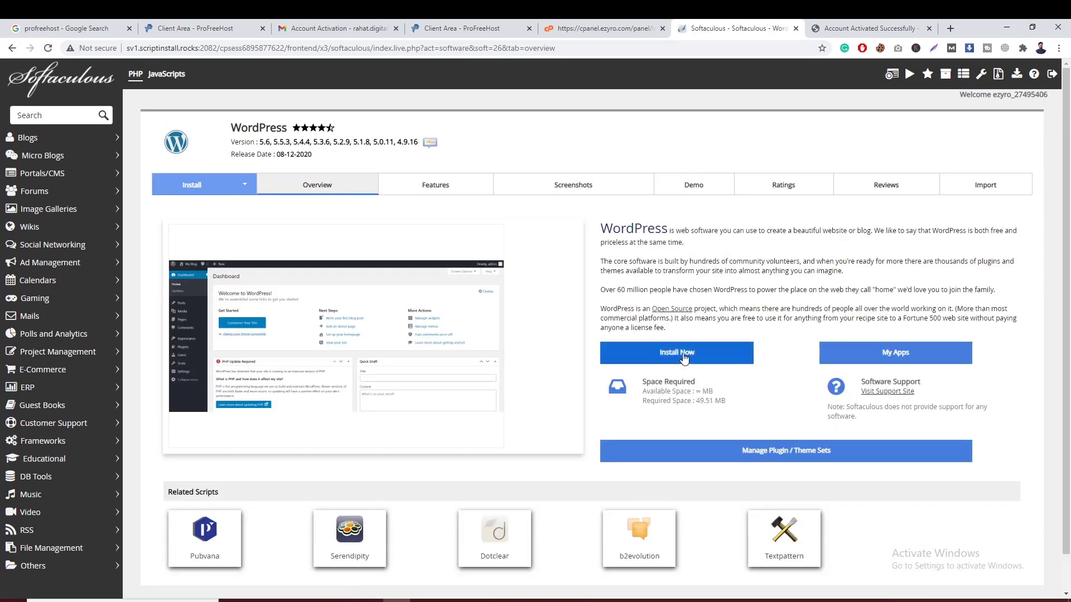
pyautogui.click(682, 352)
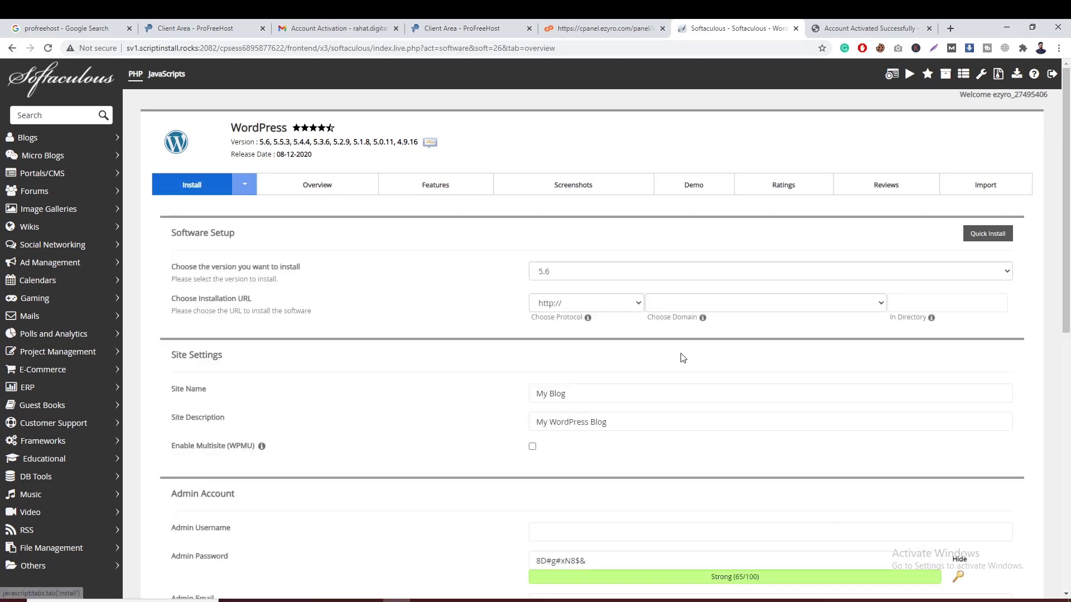
pyautogui.click(680, 307)
pyautogui.click(679, 317)
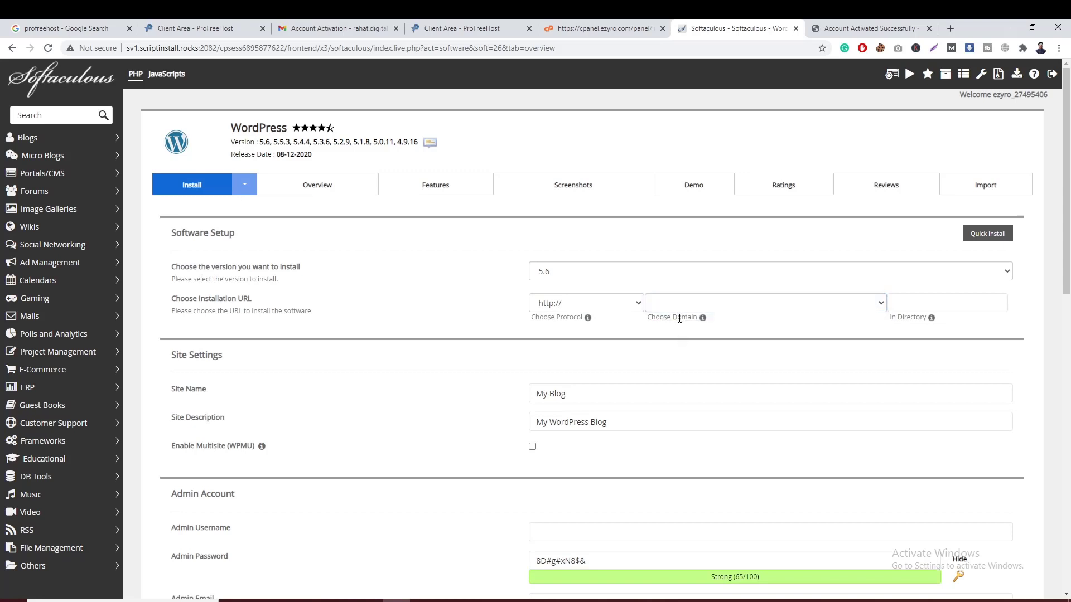
pyautogui.click(611, 303)
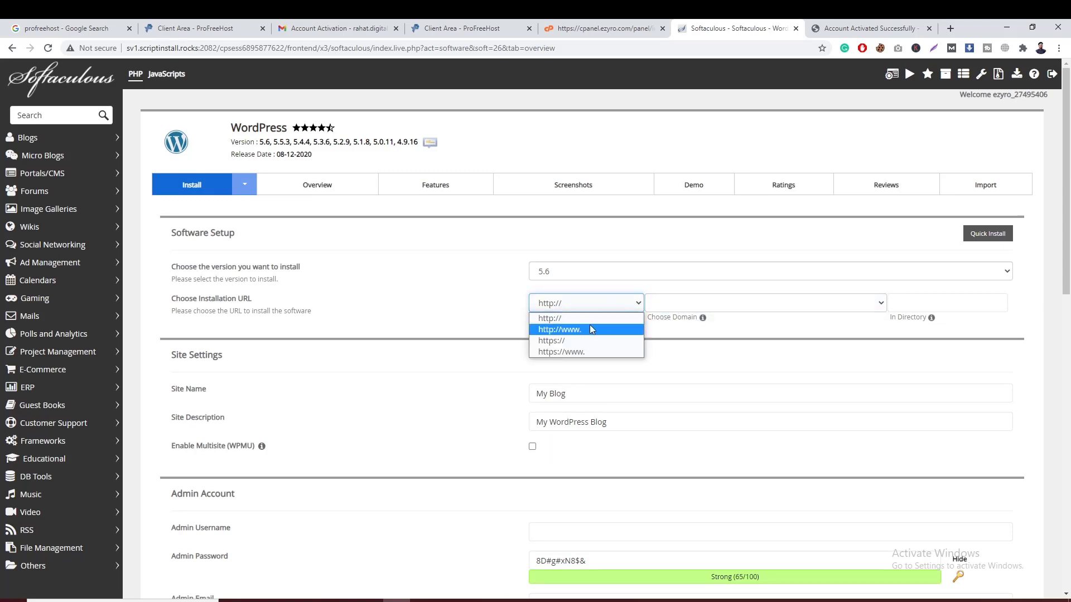
pyautogui.click(591, 328)
pyautogui.click(683, 310)
pyautogui.click(611, 306)
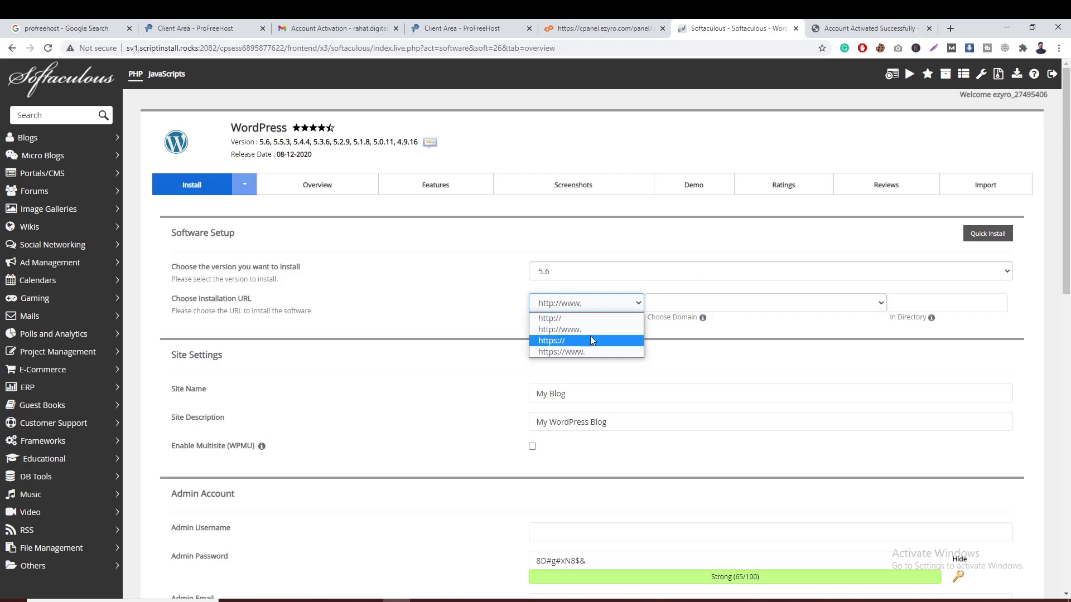
pyautogui.click(591, 342)
pyautogui.click(607, 305)
pyautogui.click(585, 354)
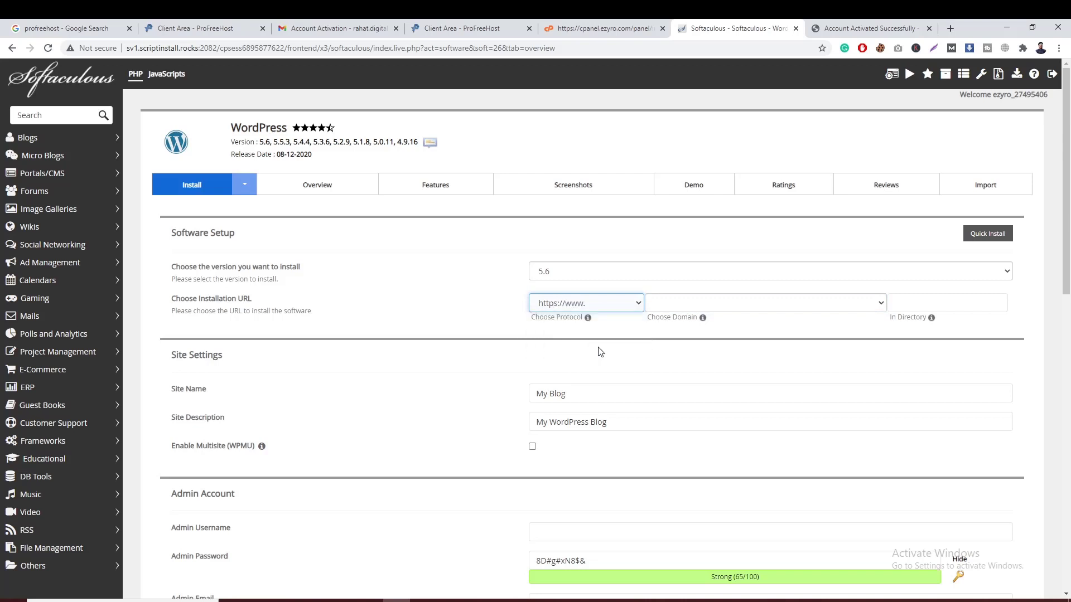
pyautogui.click(698, 305)
pyautogui.click(594, 305)
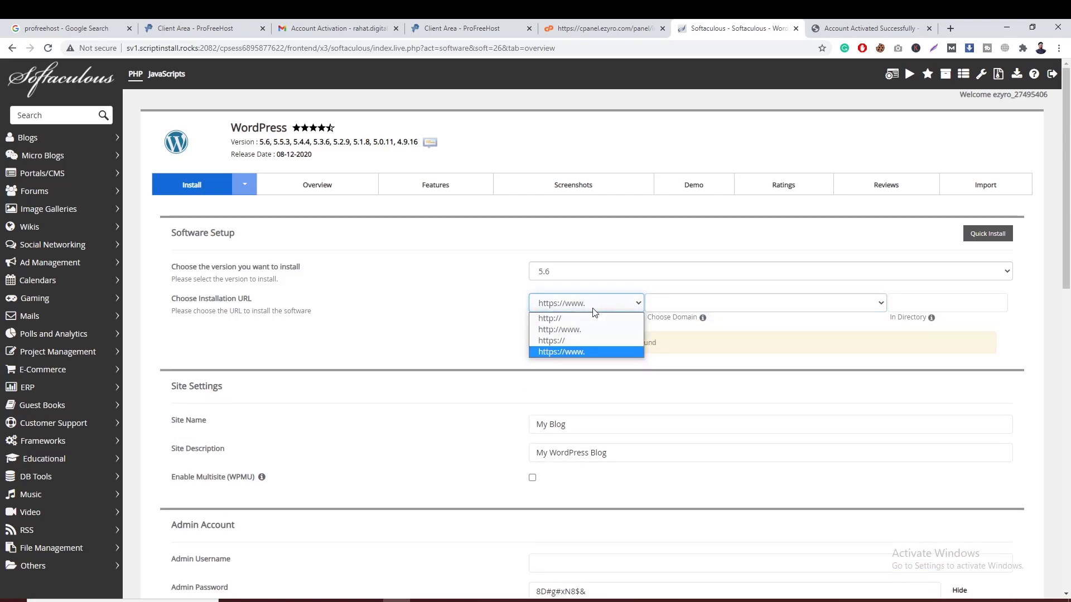
pyautogui.click(592, 319)
pyautogui.click(612, 305)
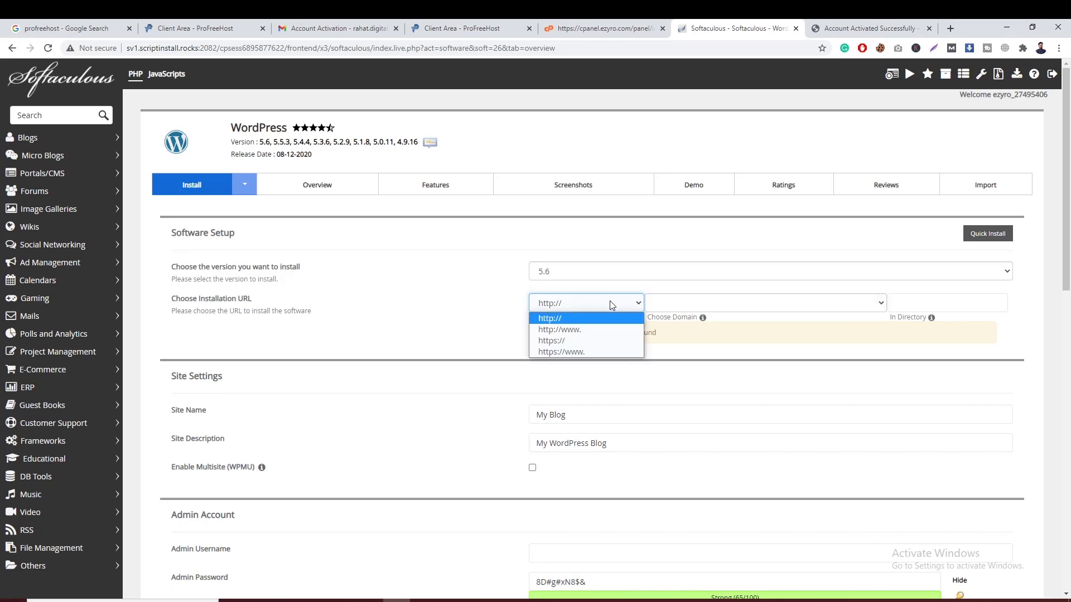
pyautogui.click(606, 318)
pyautogui.click(698, 304)
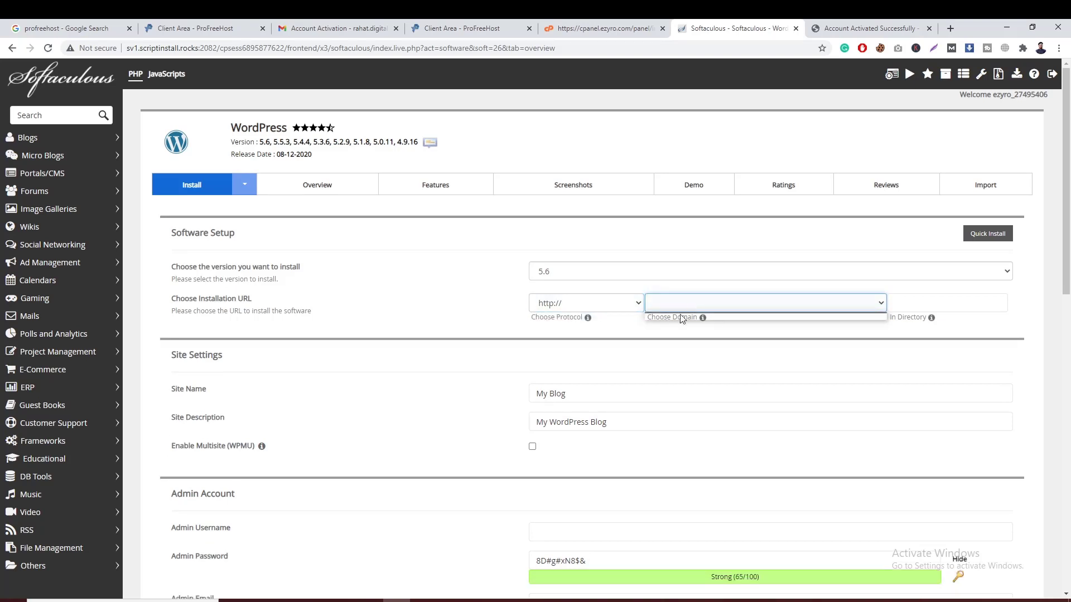
pyautogui.scroll(-3, 768, 332)
pyautogui.scroll(2, 773, 332)
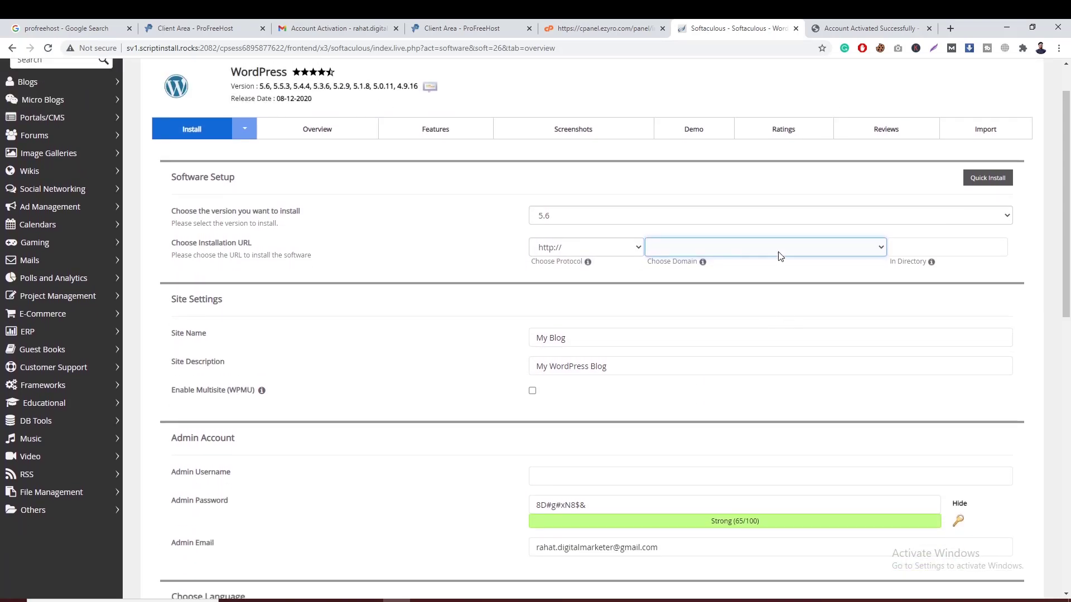
pyautogui.click(584, 28)
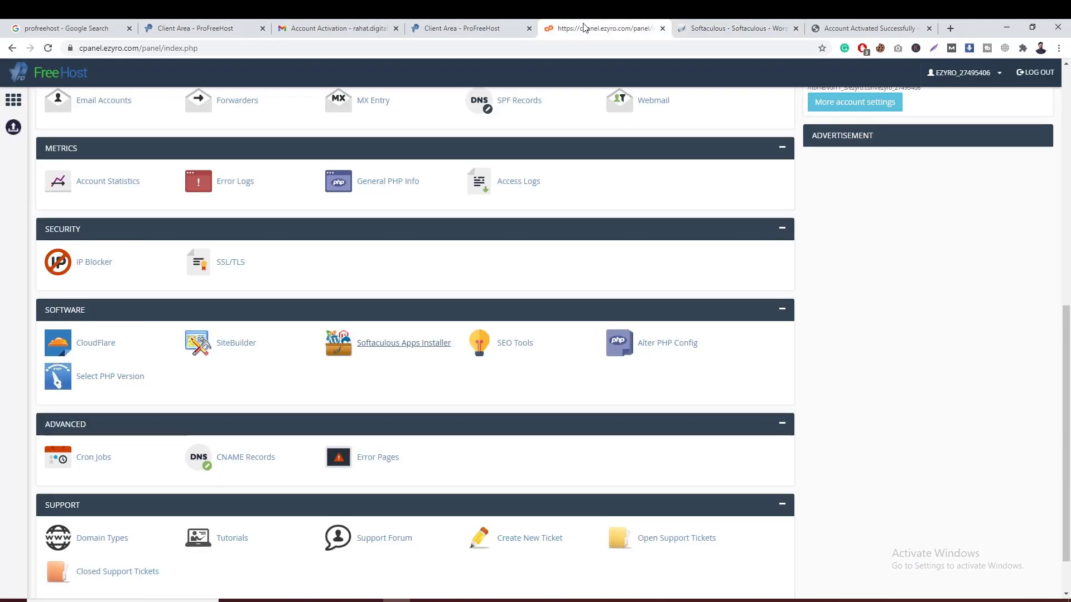
pyautogui.scroll(9, 921, 181)
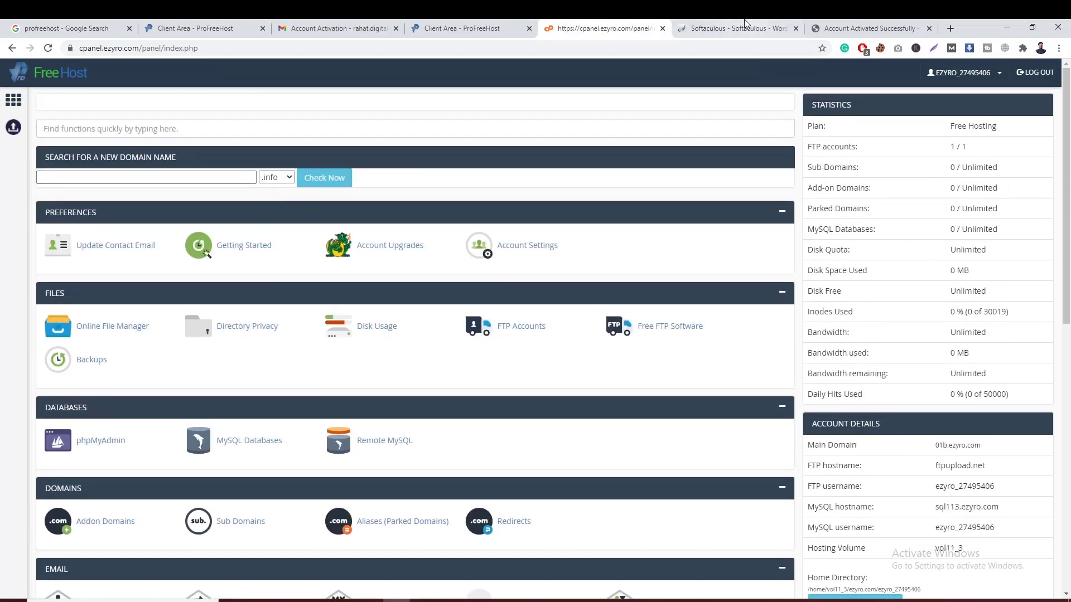
pyautogui.click(745, 27)
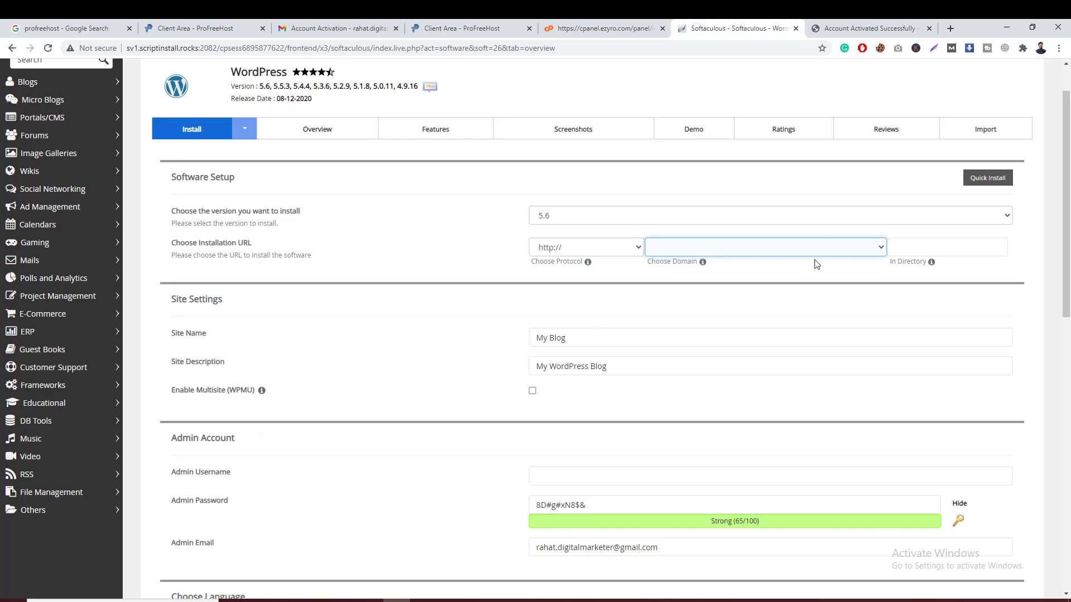
pyautogui.scroll(-2, 598, 287)
pyautogui.scroll(-1, 596, 331)
pyautogui.click(564, 308)
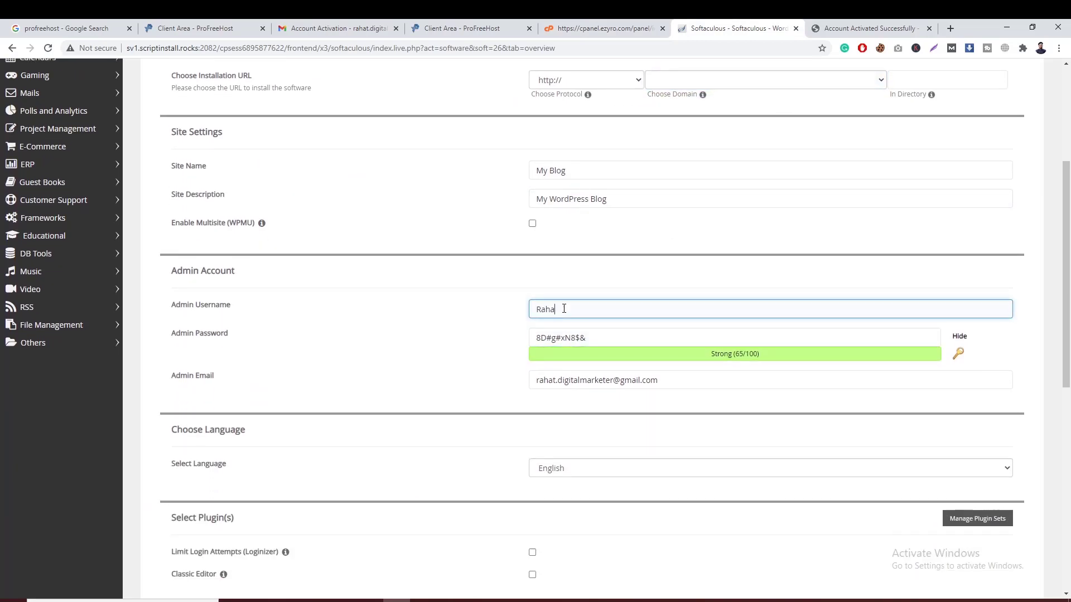
# - Replace the generated WordPress admin password with your own masked password rated Good (47/100)
pyautogui.moveTo(586, 337); pyautogui.dragTo(467, 351)
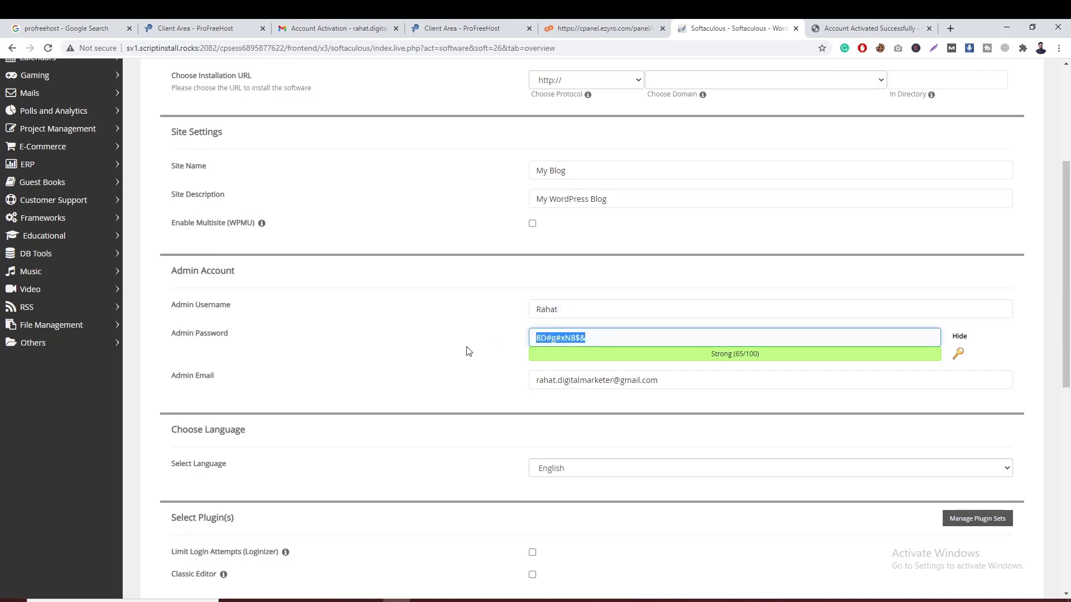
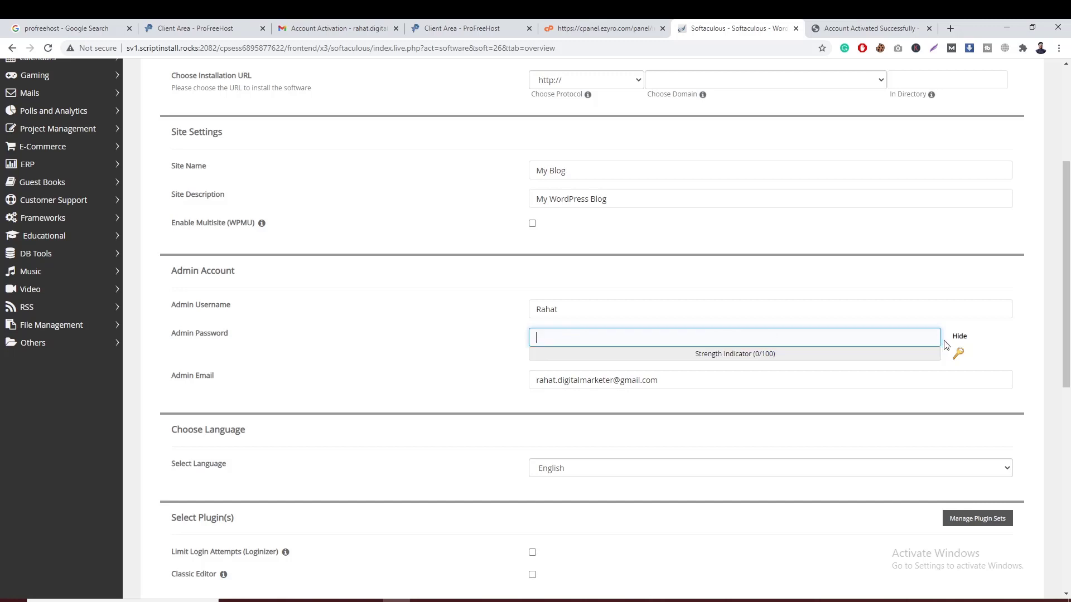
pyautogui.click(960, 336)
pyautogui.click(843, 340)
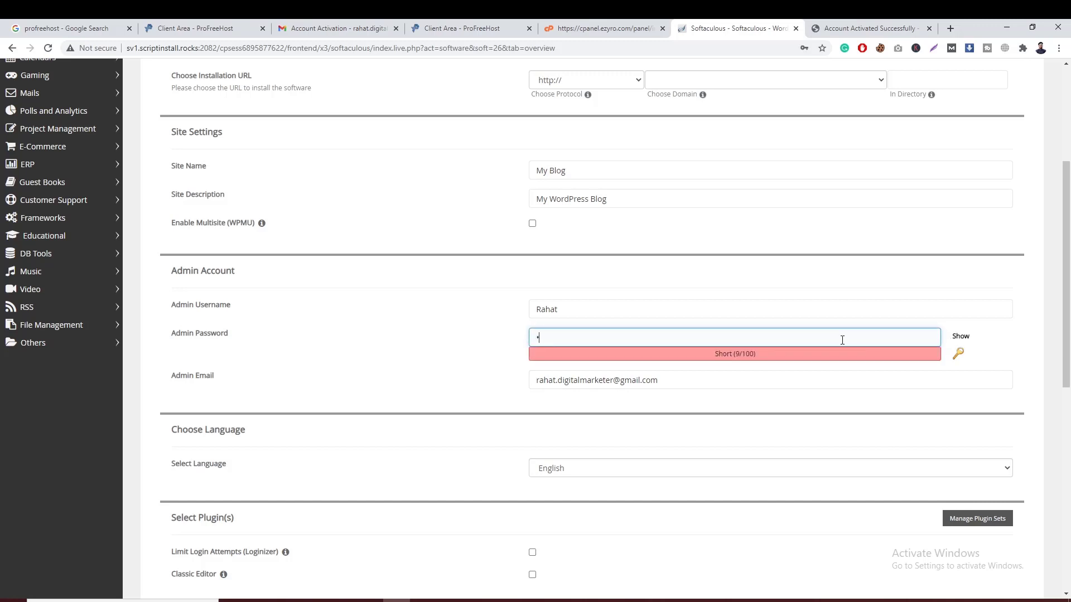
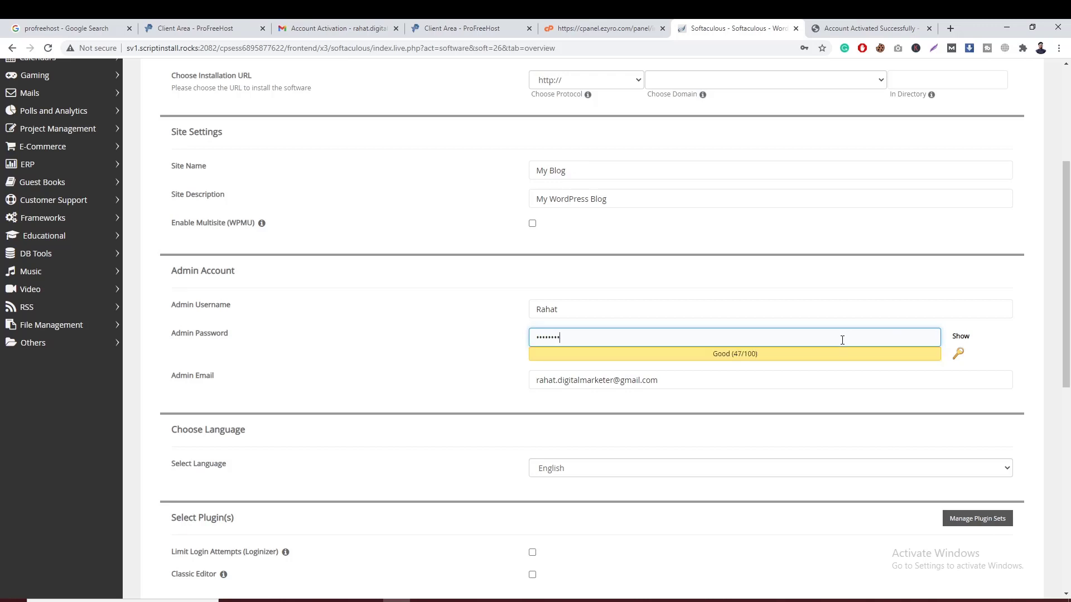
pyautogui.scroll(-4, 844, 336)
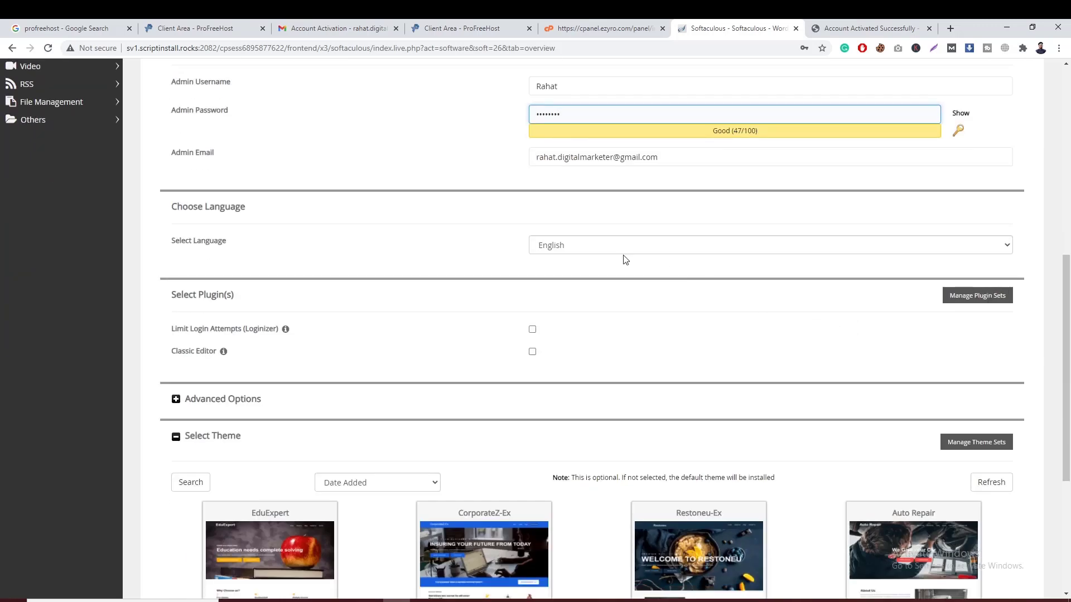
# - Sort the Softaculous theme list by Downloaded and refresh it
pyautogui.scroll(-5, 965, 276)
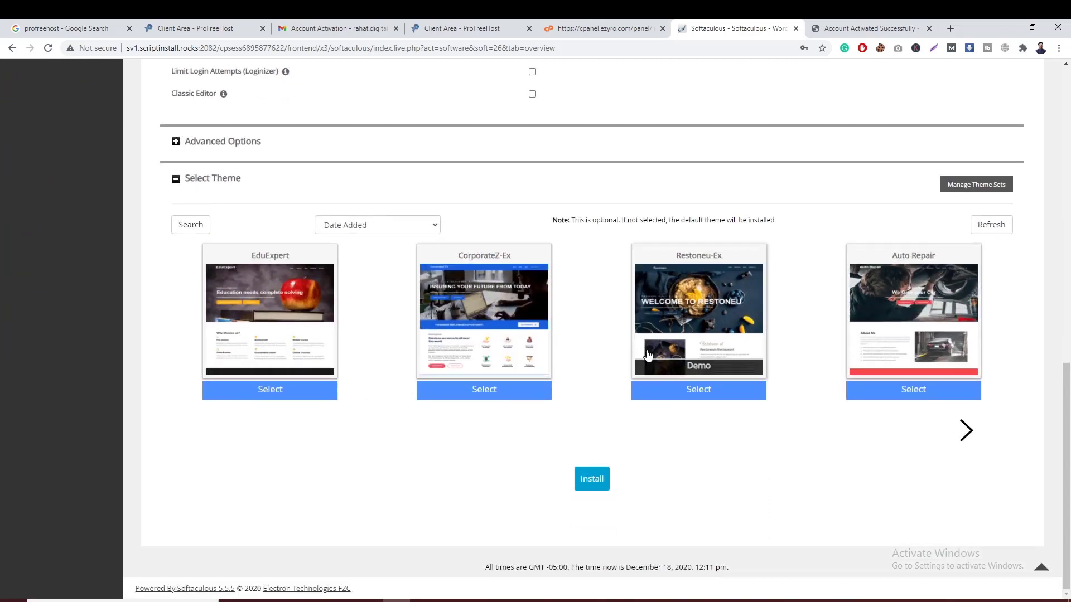
pyautogui.scroll(2, 822, 354)
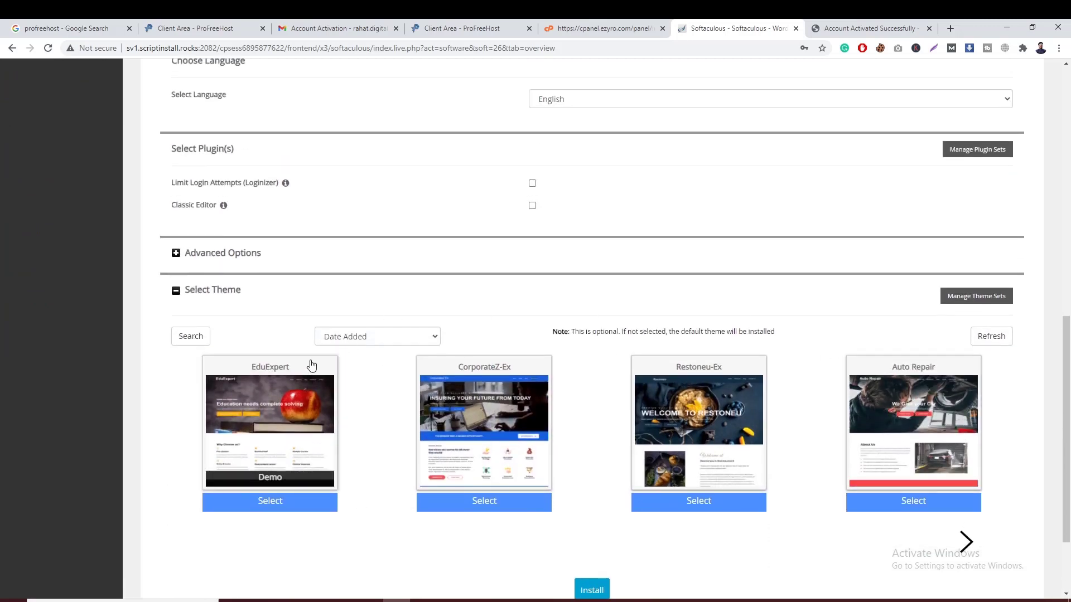
pyautogui.click(347, 336)
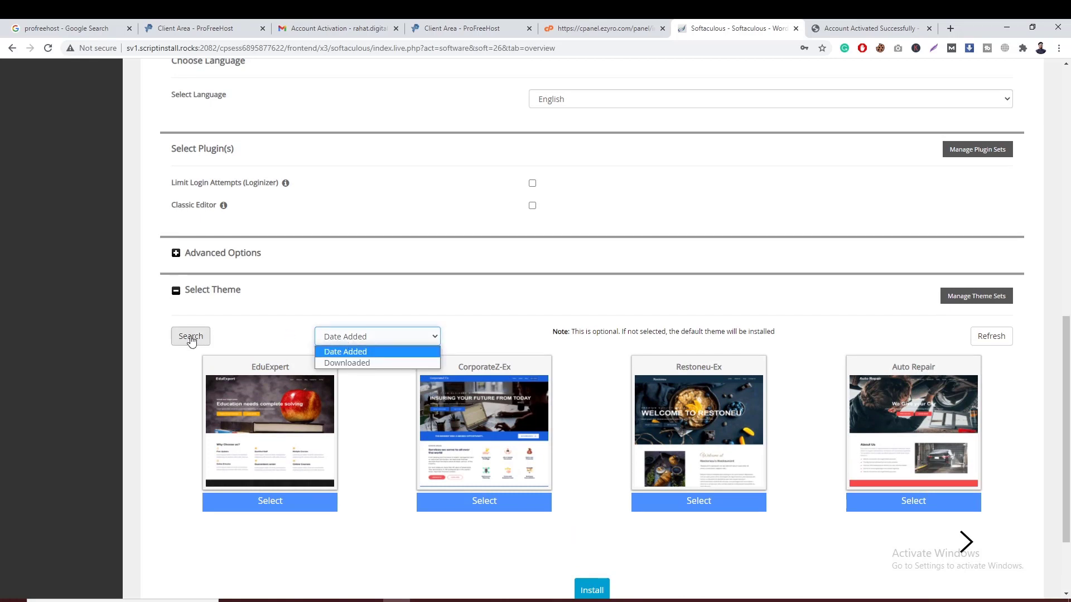
pyautogui.click(378, 363)
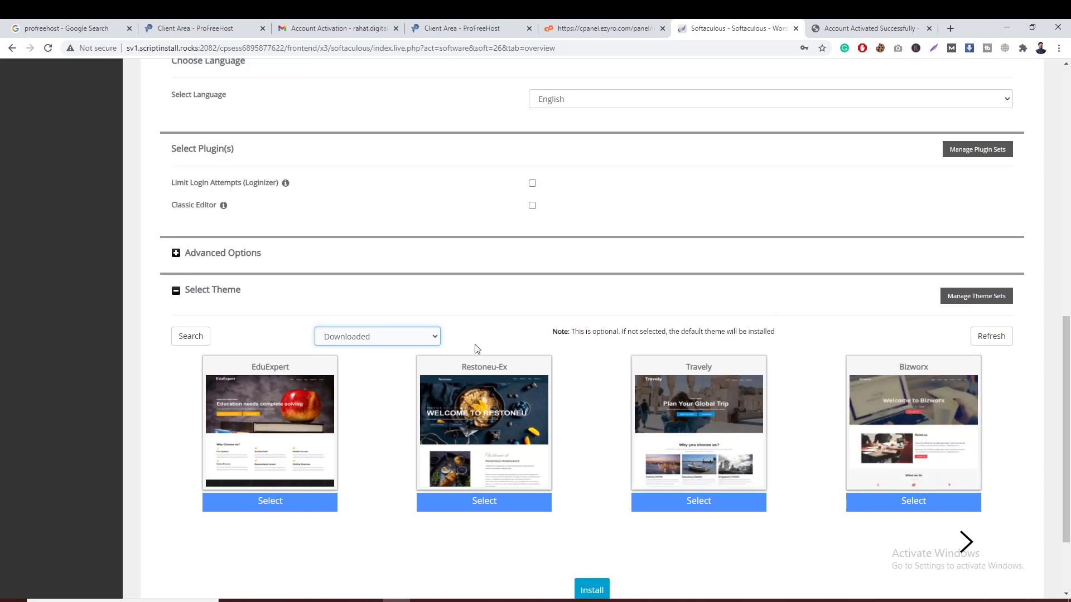
pyautogui.scroll(-2, 446, 344)
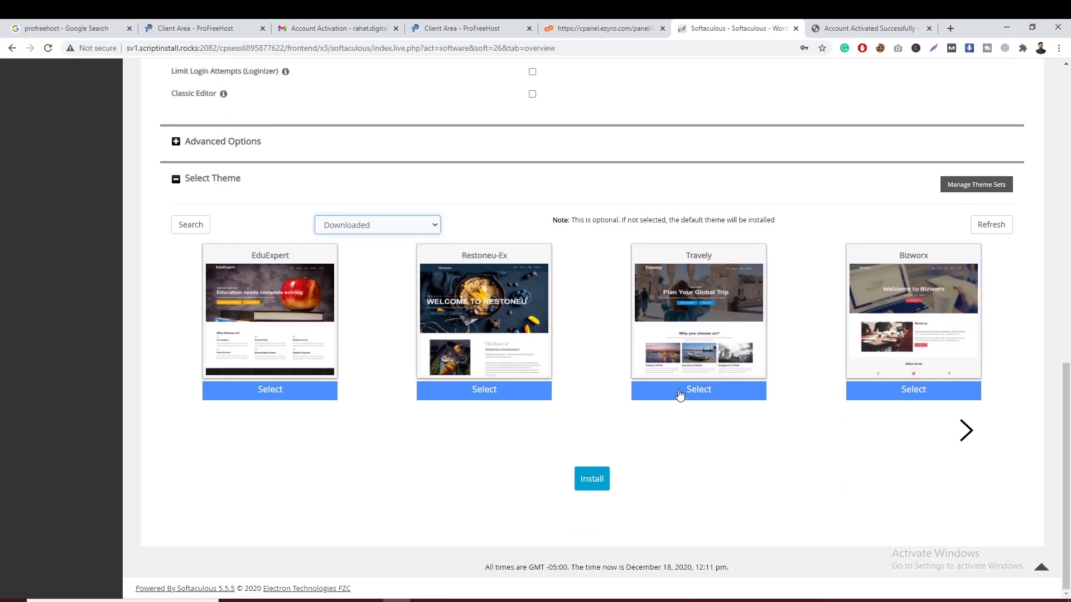
pyautogui.scroll(1, 893, 251)
pyautogui.click(988, 281)
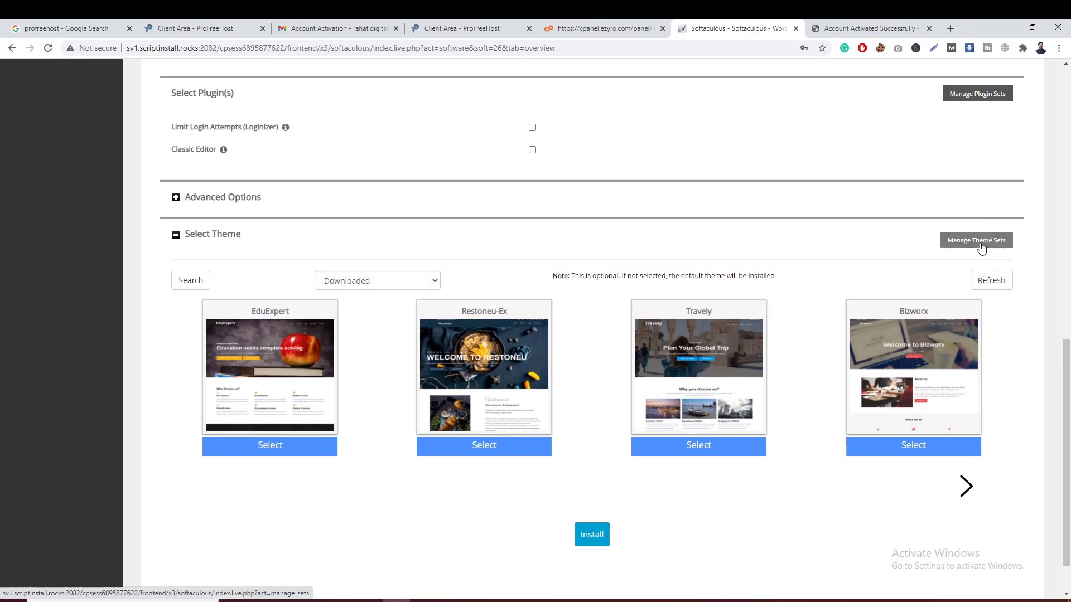
# - Choose the Electo theme from the full Search Themes list
pyautogui.click(186, 280)
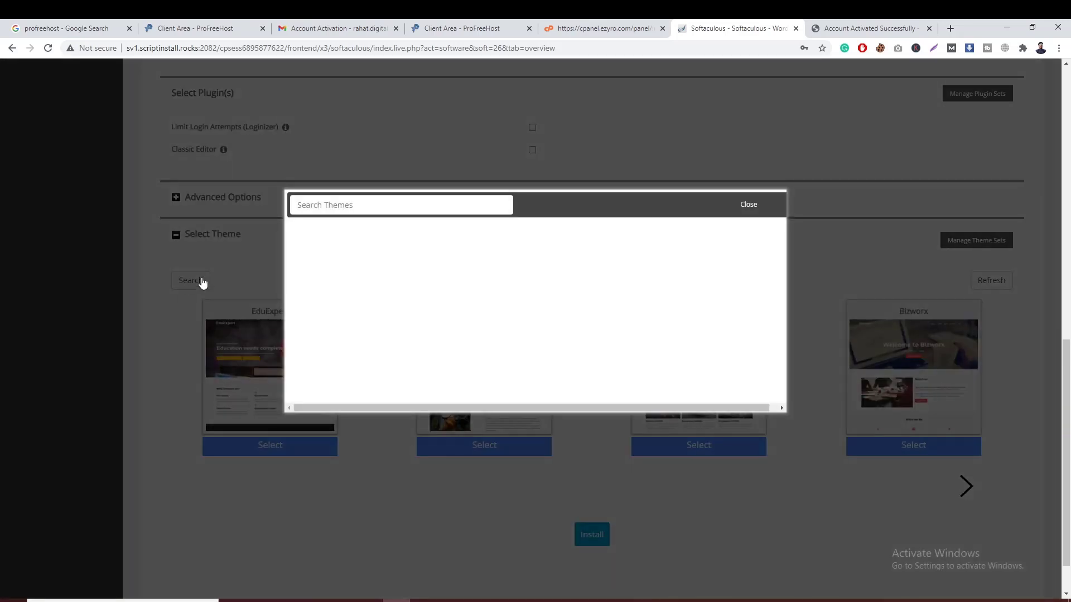
pyautogui.scroll(-6, 446, 268)
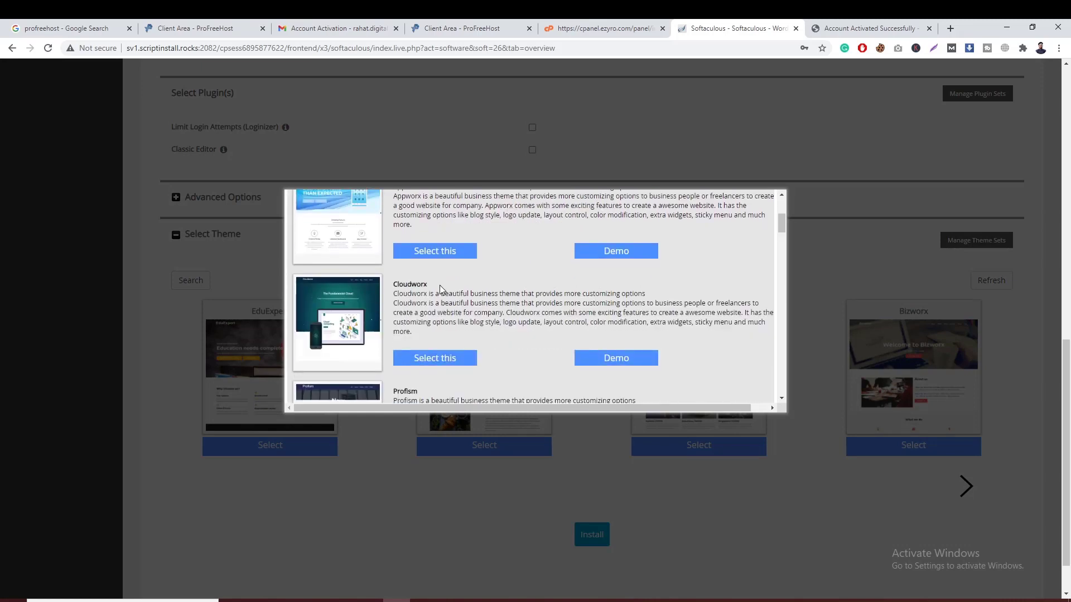
pyautogui.scroll(-10, 437, 280)
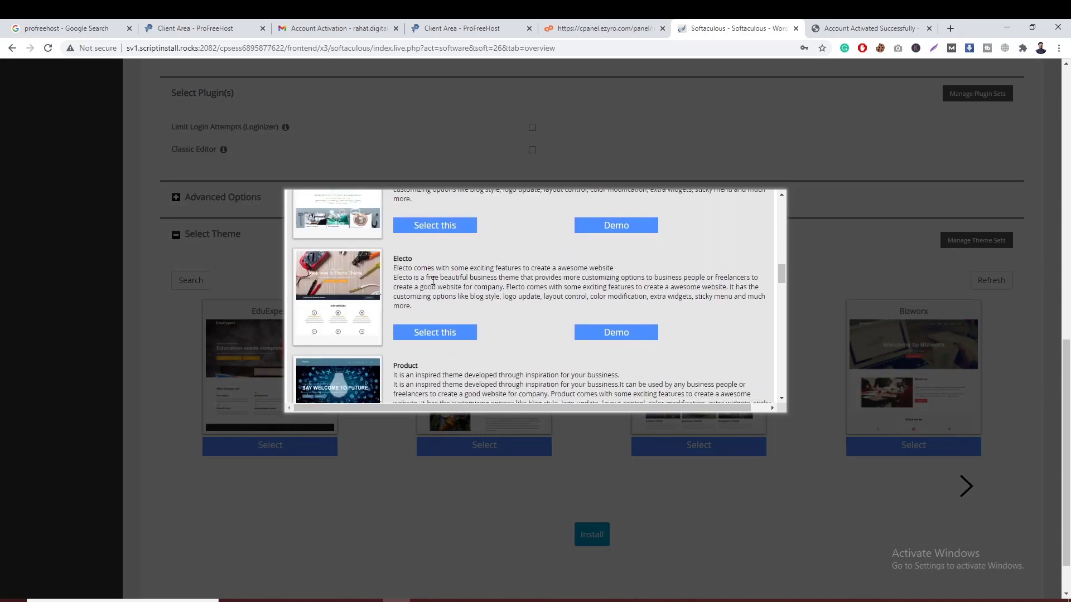
pyautogui.scroll(1, 414, 279)
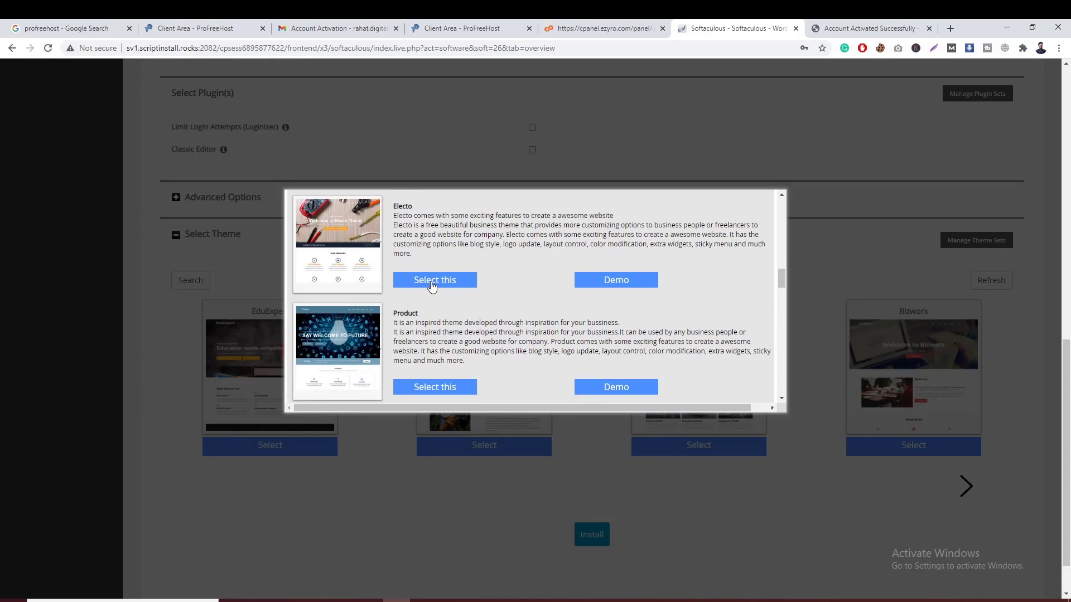
pyautogui.click(433, 285)
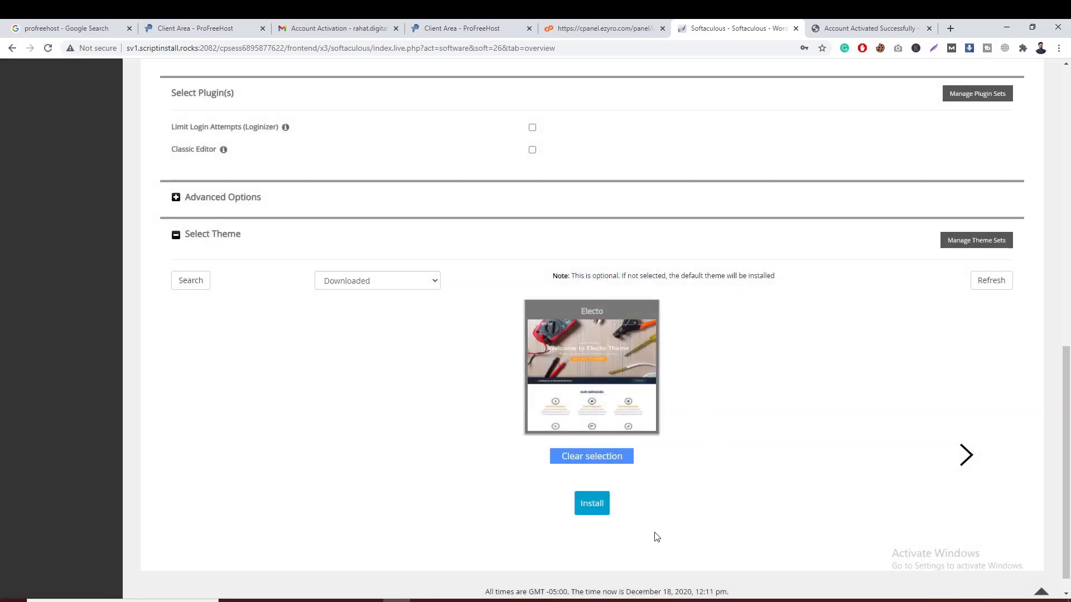
# - Submit the WordPress installation and dismiss Chrome's save-password prompt
pyautogui.click(597, 510)
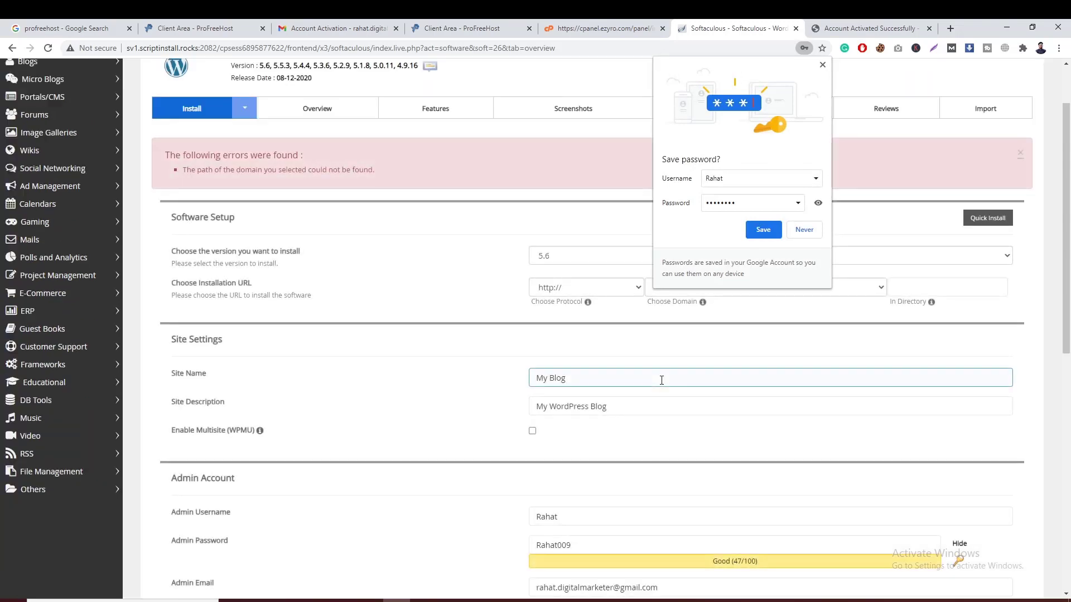
pyautogui.click(655, 292)
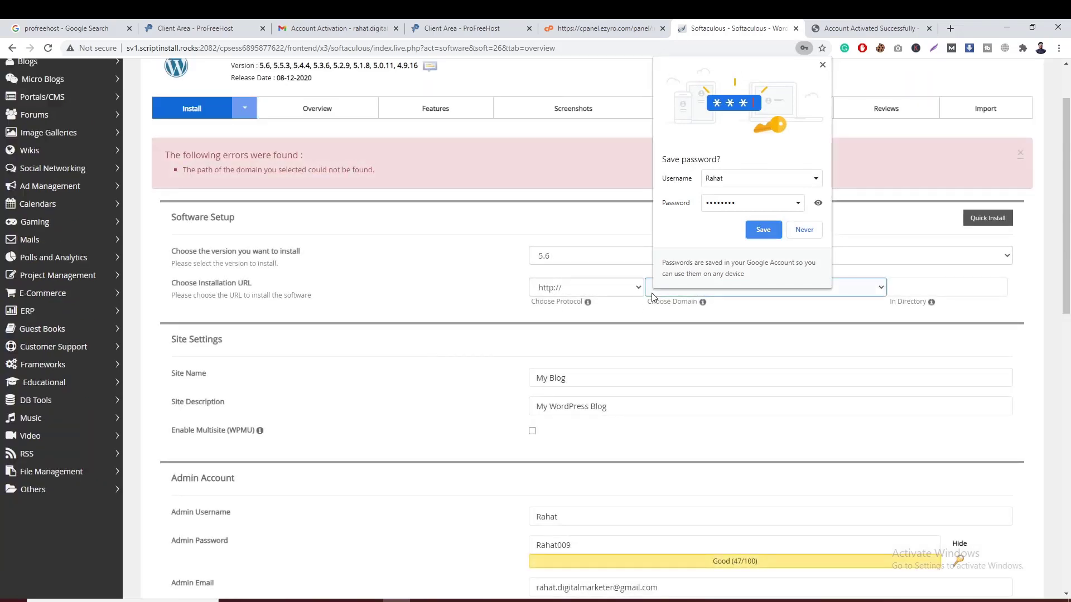
pyautogui.click(625, 24)
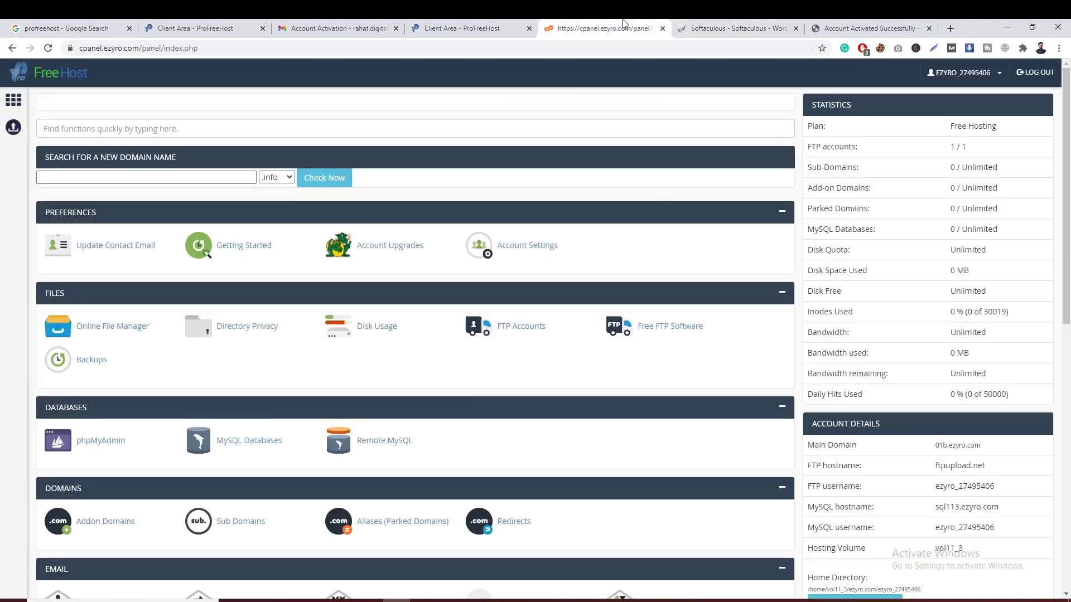
# - Open the rahatbd.ezyro.com Control Panel from the Client Area, then return to its manage page
pyautogui.click(502, 28)
pyautogui.scroll(-3, 694, 329)
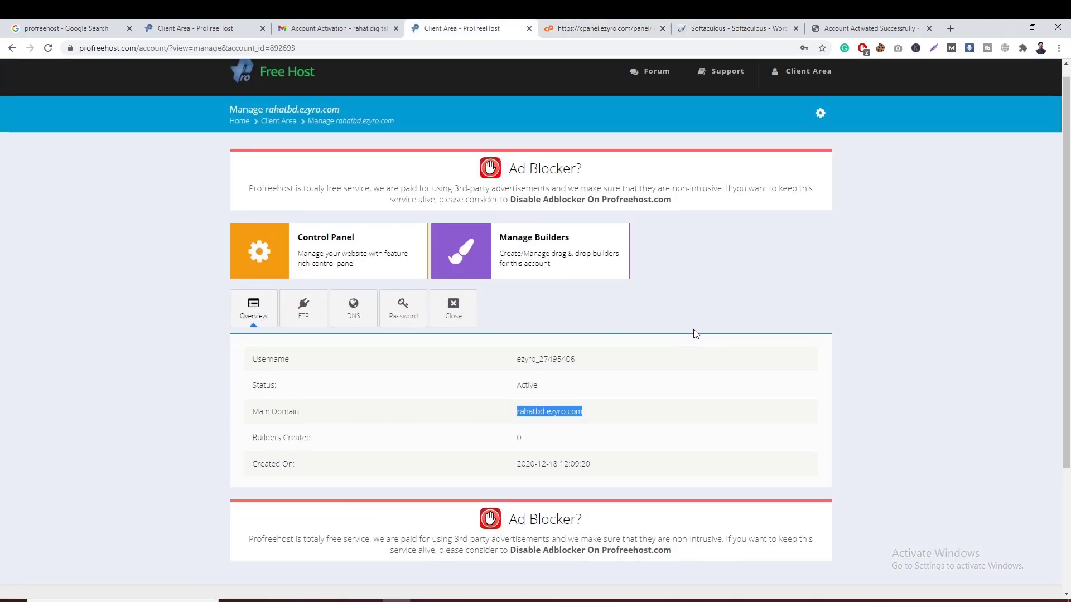
pyautogui.click(548, 266)
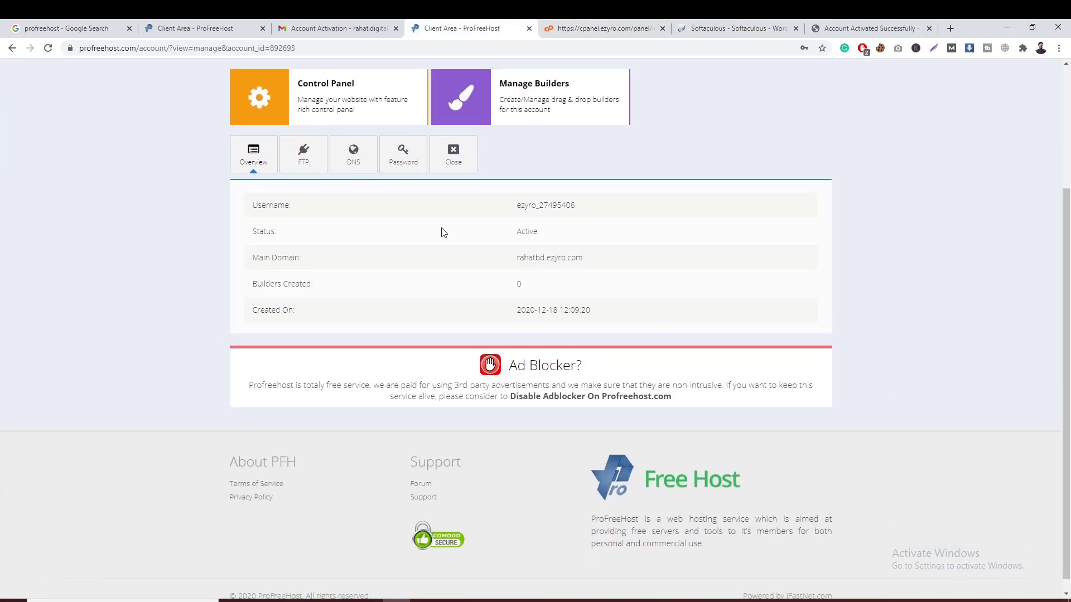
pyautogui.scroll(2, 443, 232)
pyautogui.click(259, 209)
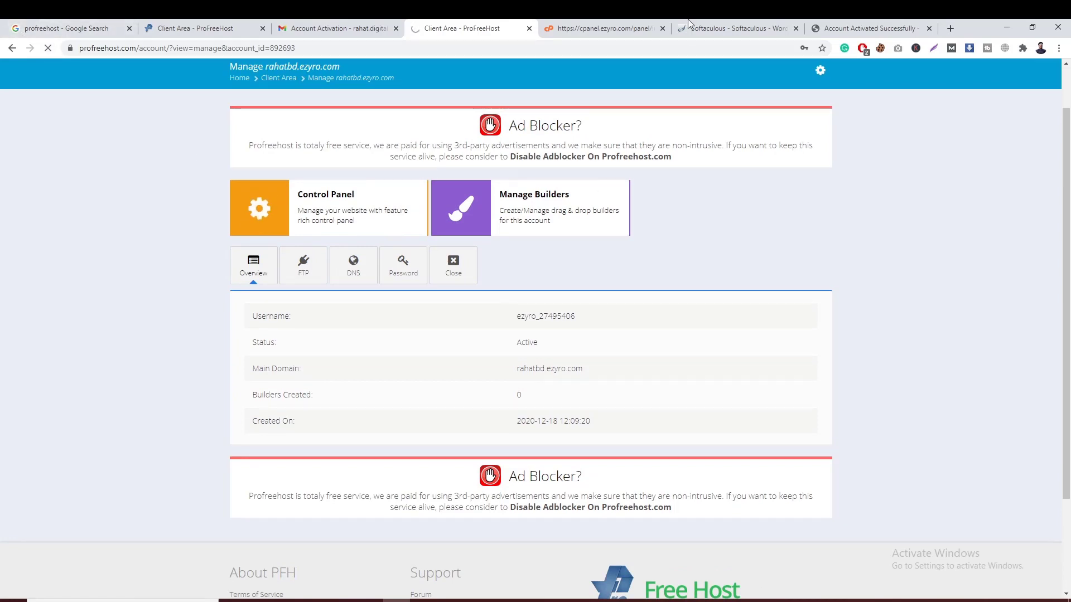
pyautogui.click(605, 28)
pyautogui.click(480, 28)
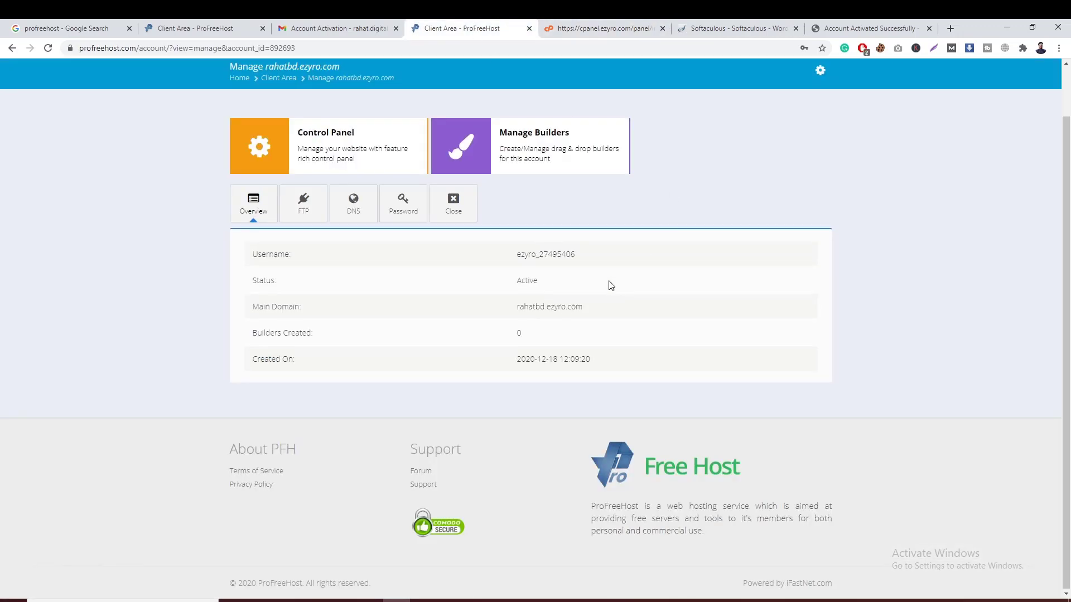
pyautogui.scroll(1, 611, 286)
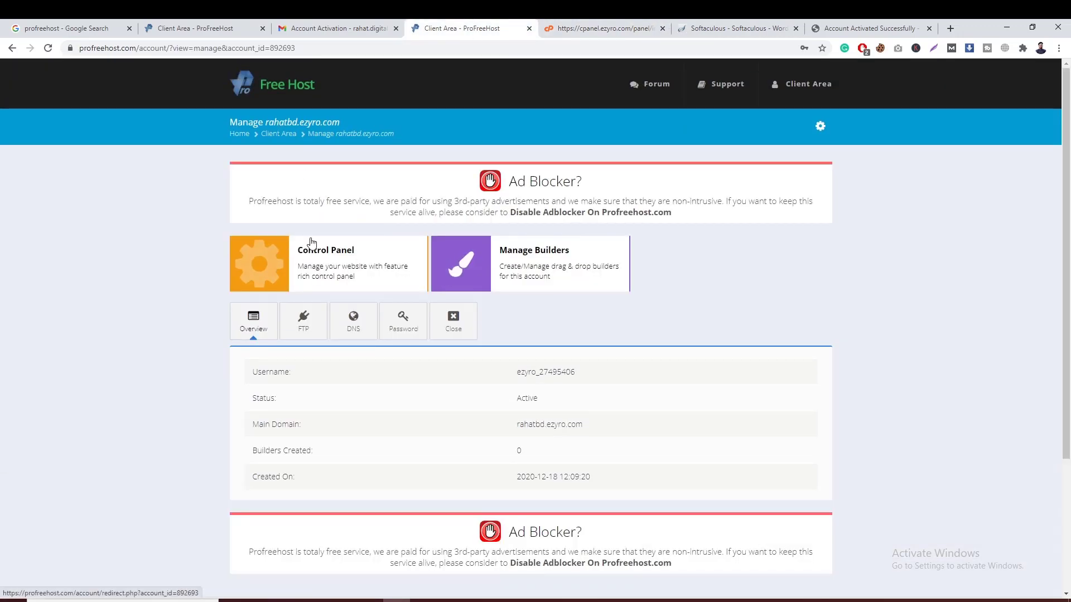
# - Reach the rahatbd.ezyro.com control panel dashboard through the 'Click Here' redirect
pyautogui.click(870, 27)
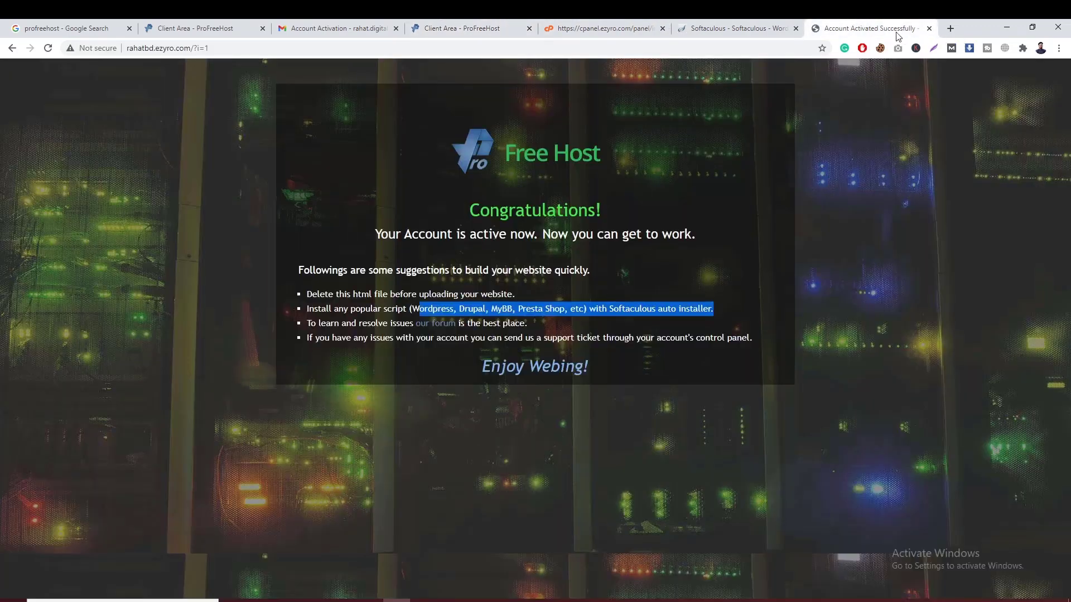
pyautogui.click(929, 28)
pyautogui.click(491, 28)
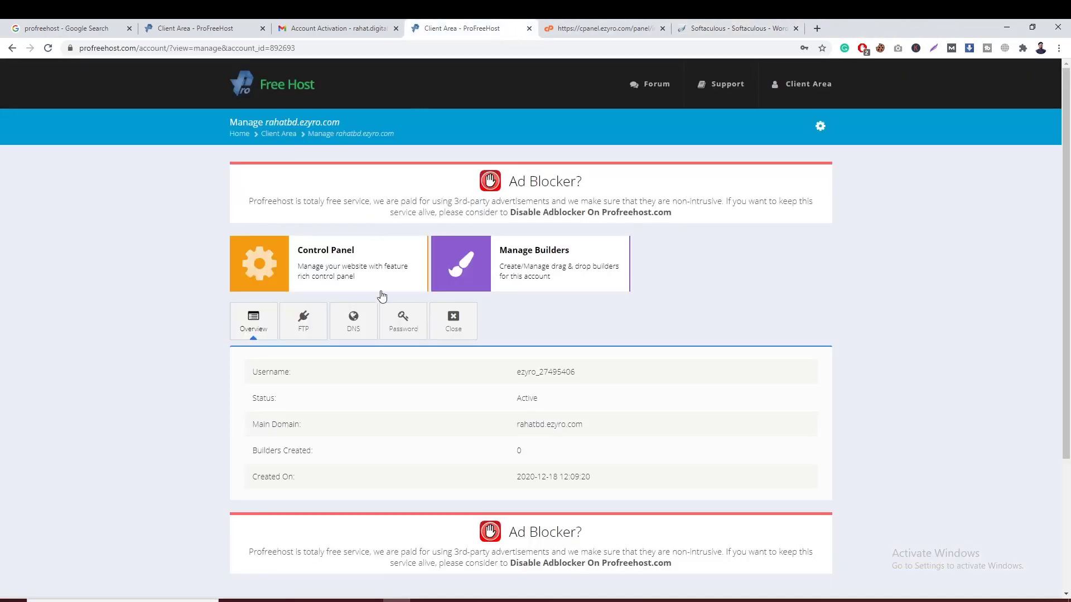
pyautogui.click(296, 274)
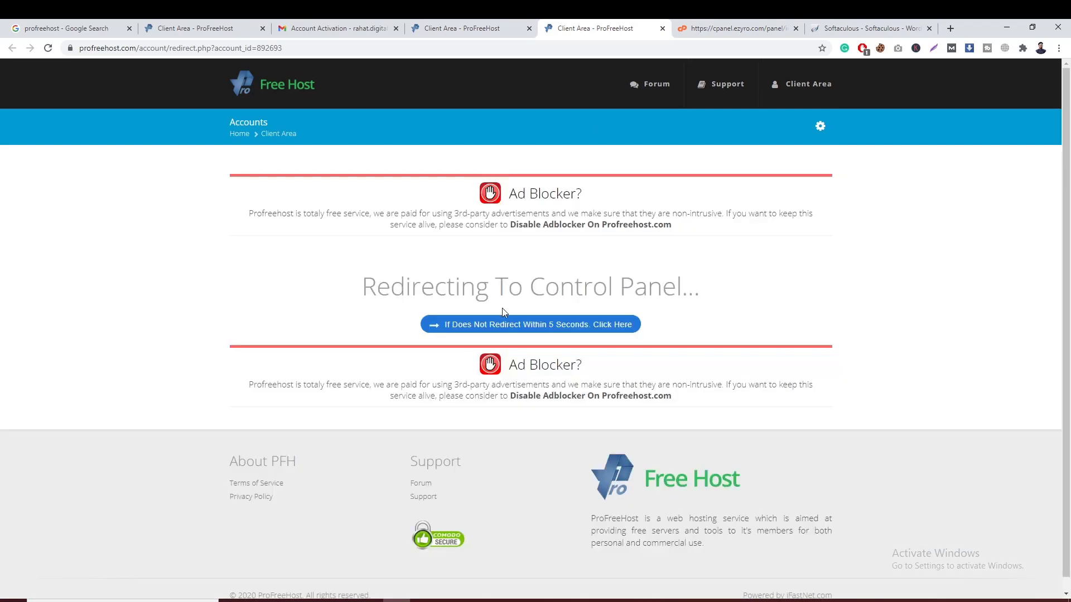
pyautogui.click(484, 325)
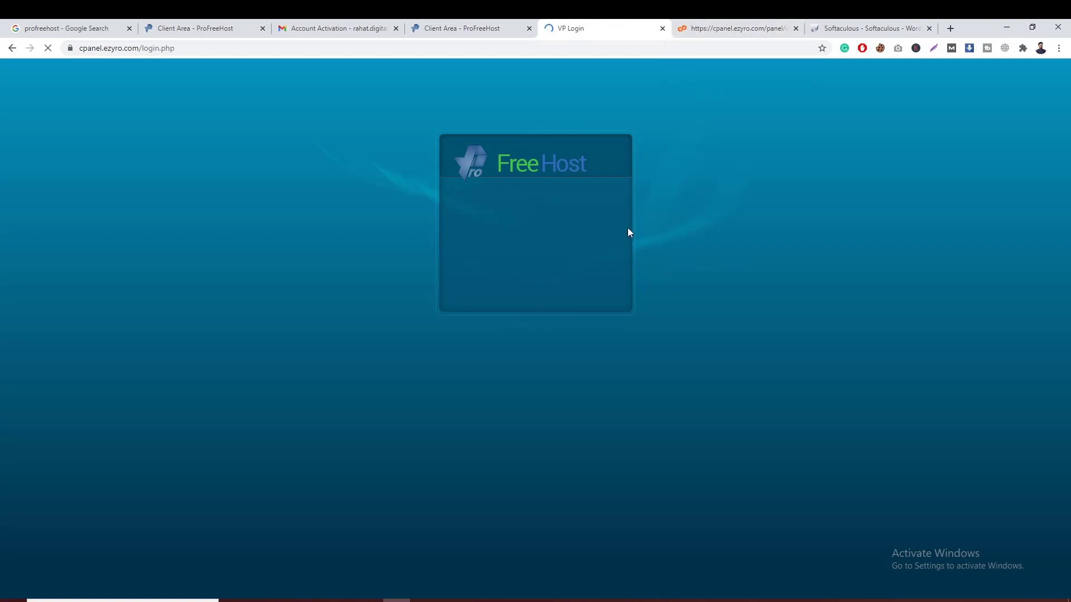
pyautogui.click(742, 28)
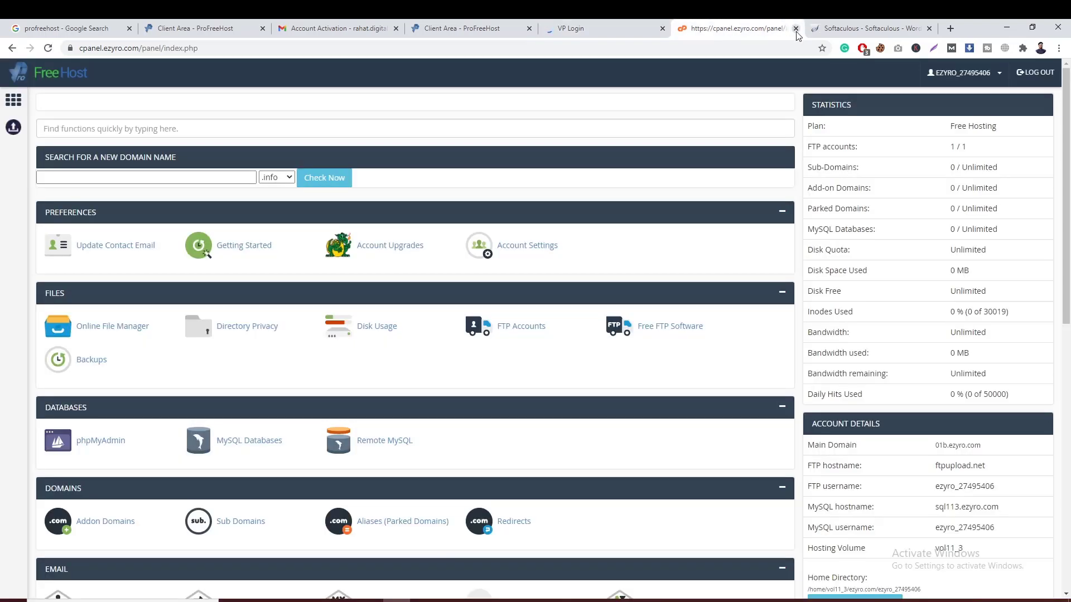
pyautogui.click(915, 29)
# - Follow Gmail's 'Yay! Account Activated' email to the Client Area and close the stale login tab
pyautogui.click(950, 29)
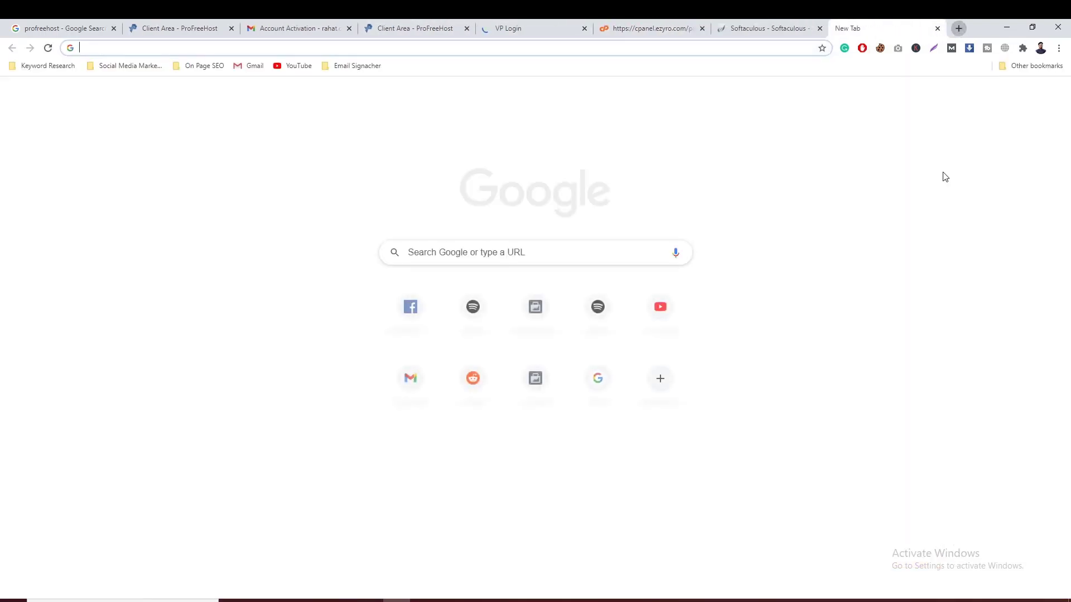
pyautogui.click(966, 99)
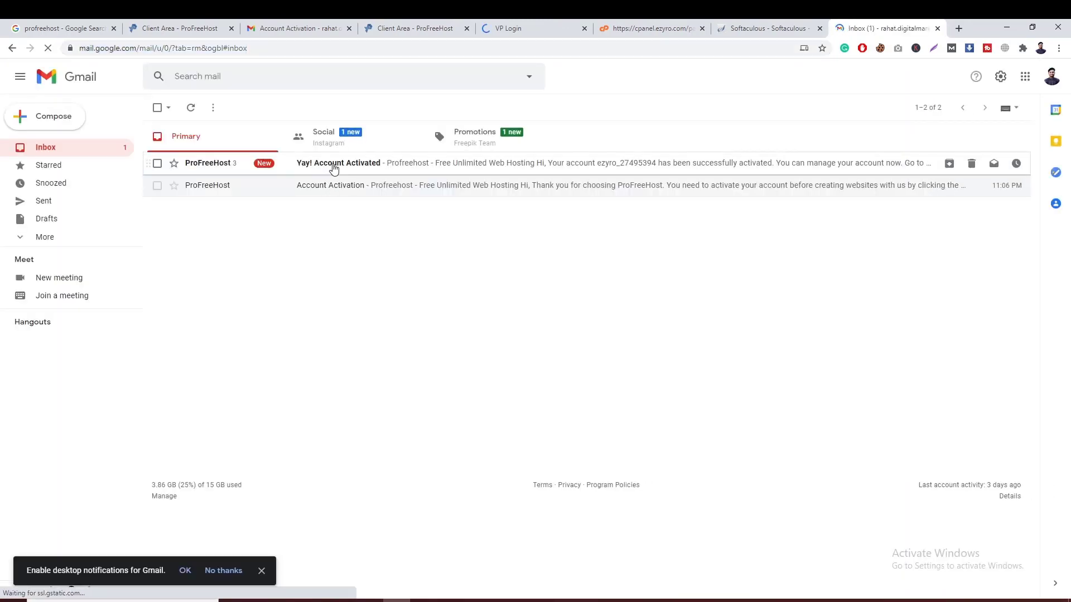
pyautogui.click(334, 165)
pyautogui.click(604, 322)
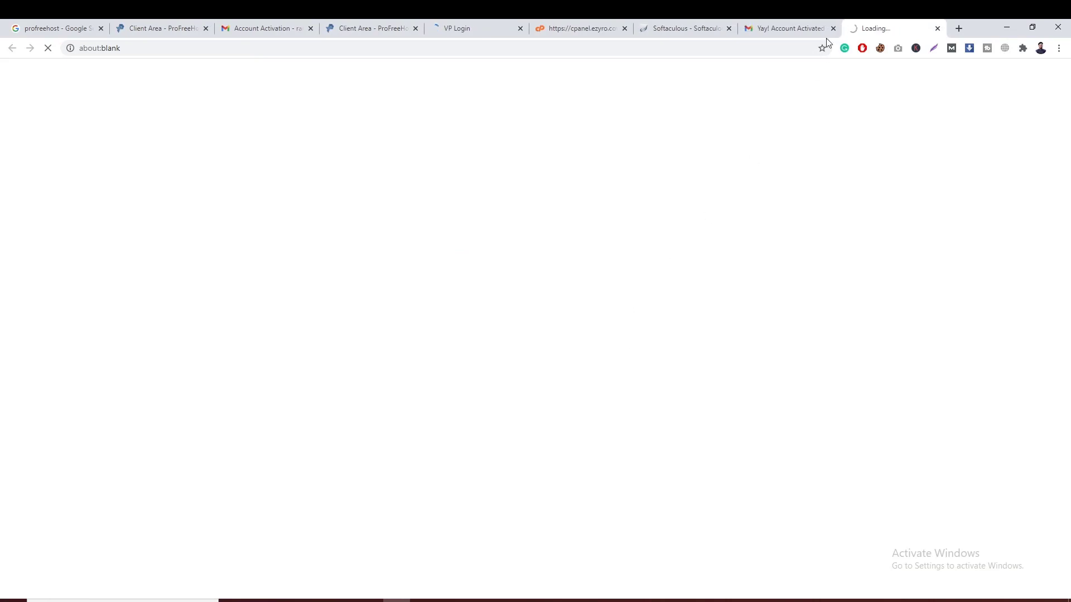
pyautogui.click(808, 22)
pyautogui.click(881, 29)
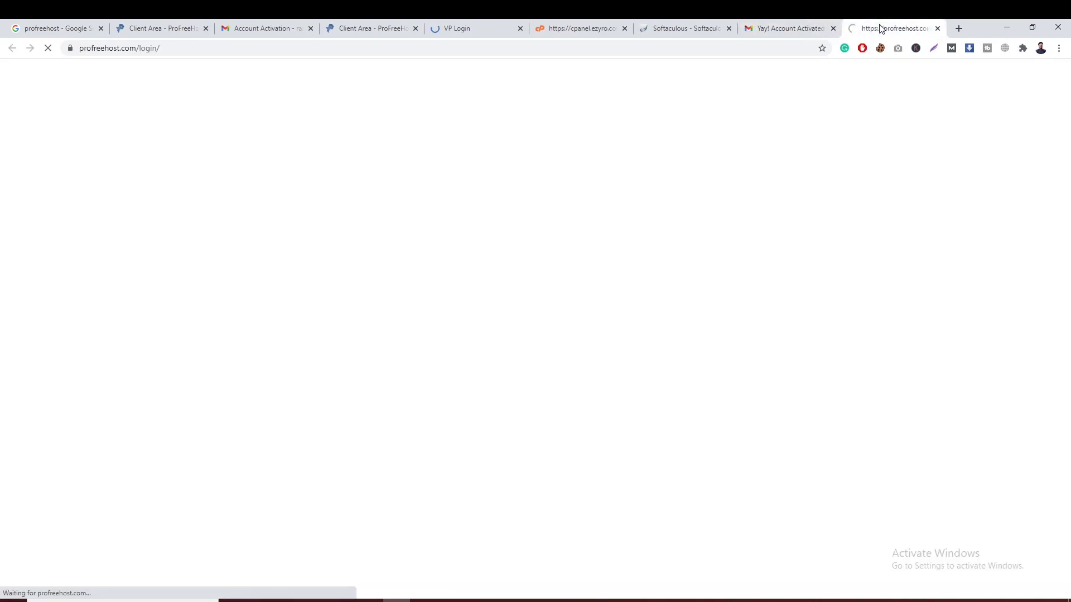
pyautogui.click(478, 26)
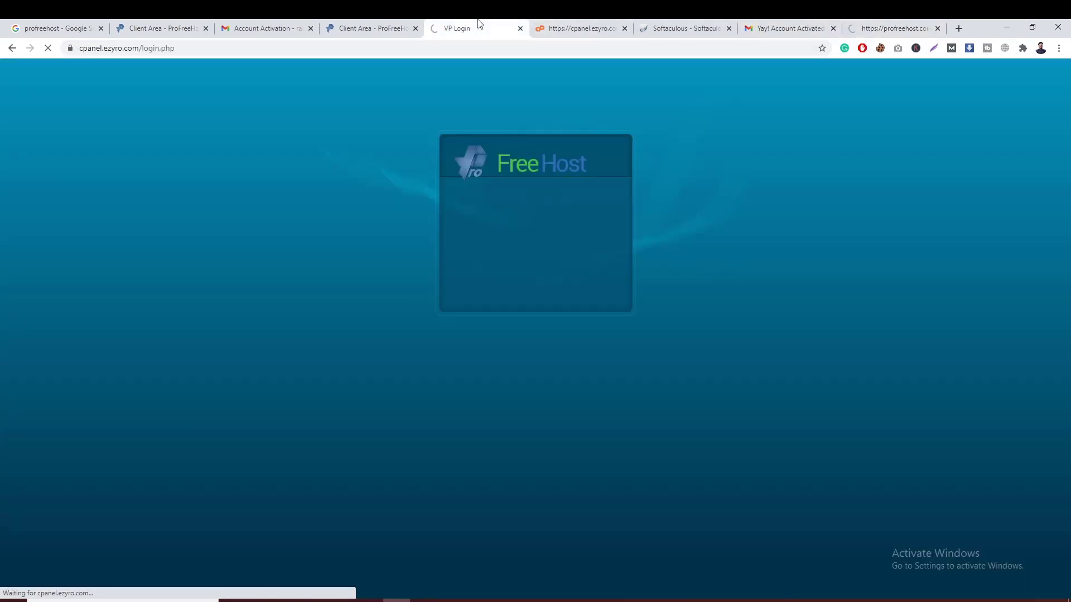
pyautogui.click(521, 29)
pyautogui.click(789, 28)
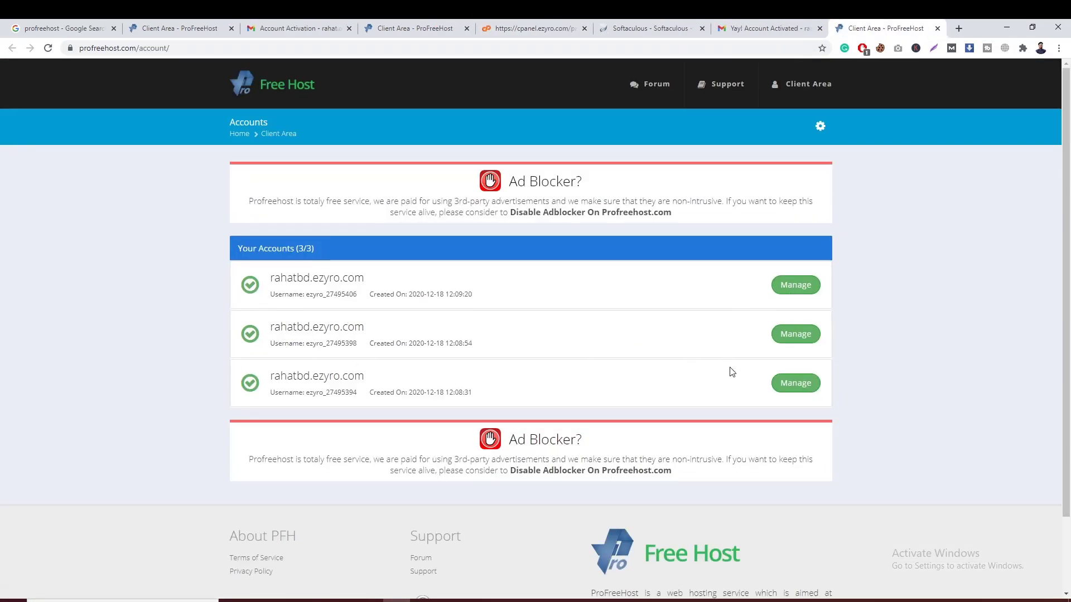
# - Open the third account's control panel and approve the service email notices
pyautogui.click(806, 385)
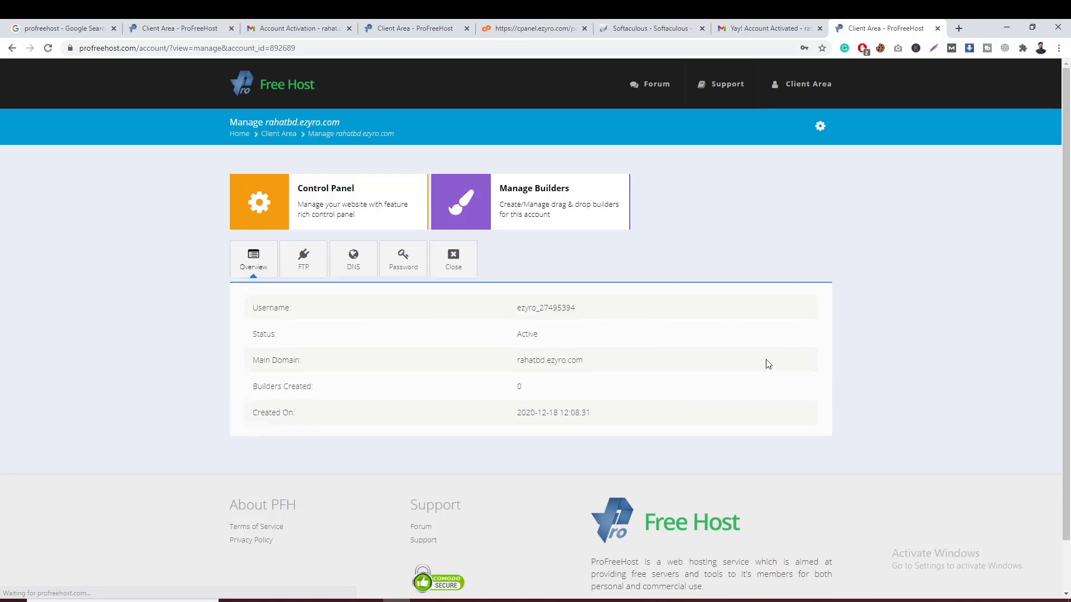
pyautogui.click(302, 200)
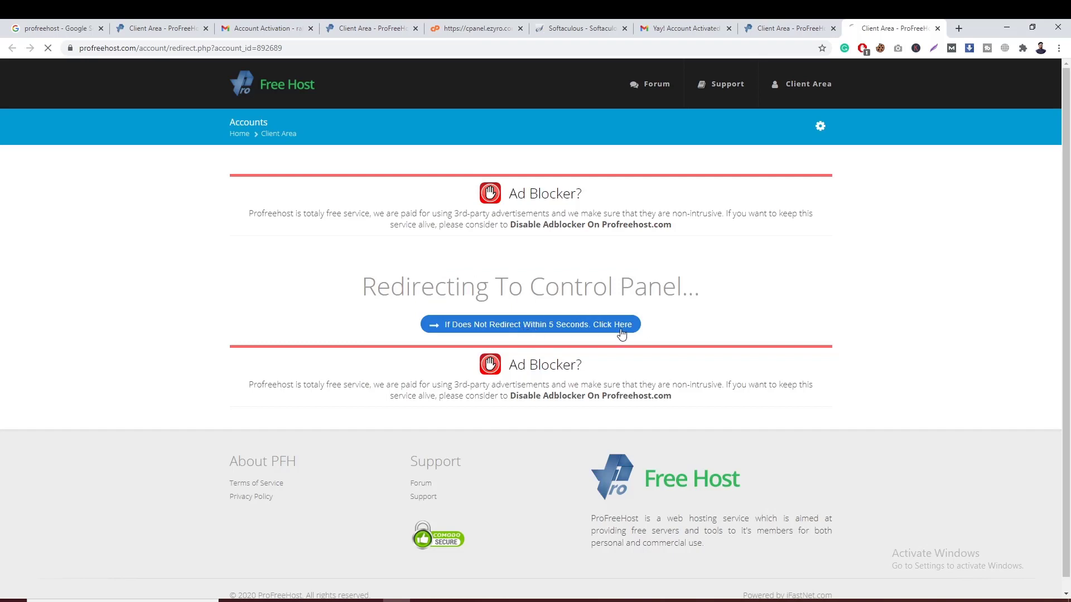
pyautogui.click(618, 327)
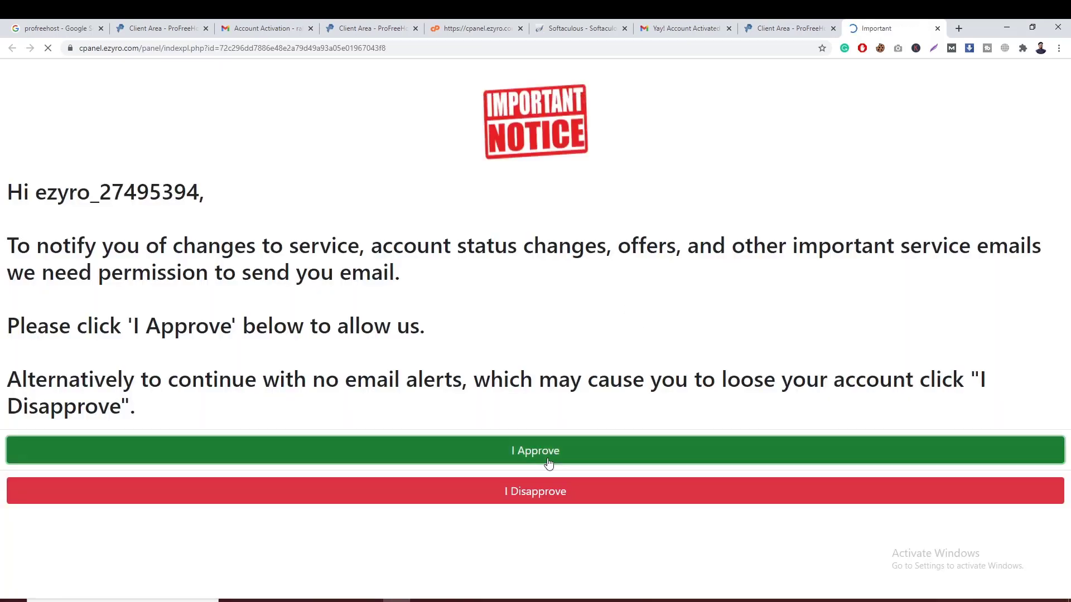
pyautogui.click(543, 468)
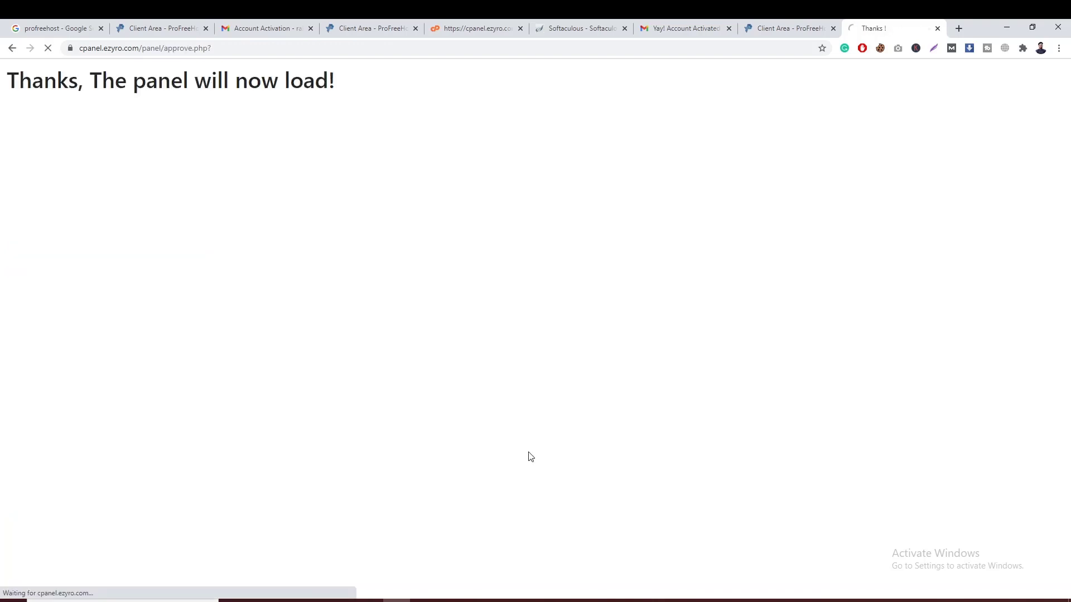
# - Choose WordPress in the Softaculous Apps Installer
pyautogui.scroll(-10, 425, 368)
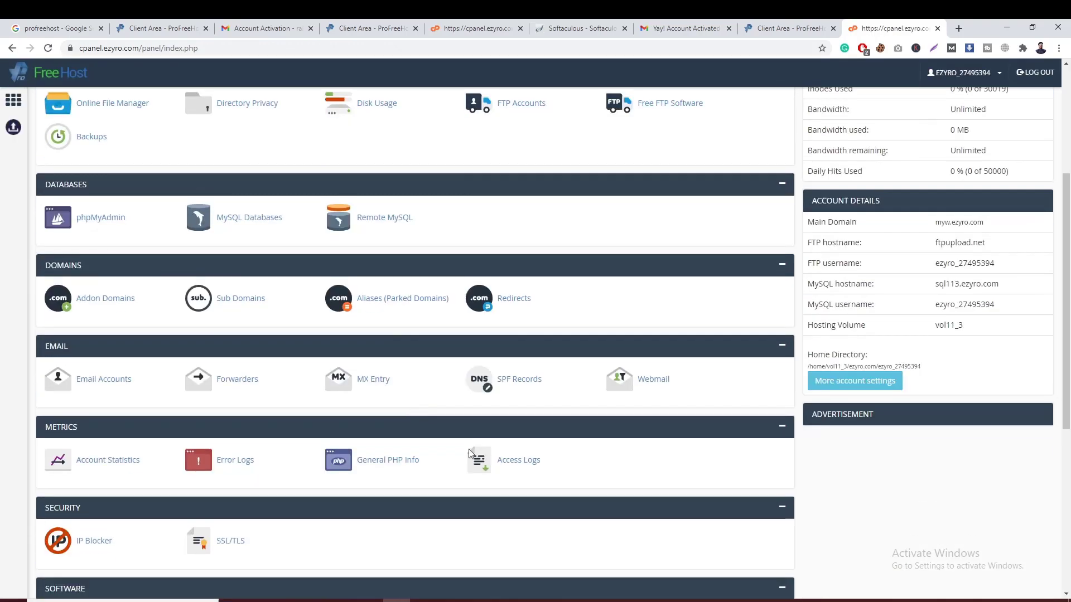
pyautogui.click(405, 288)
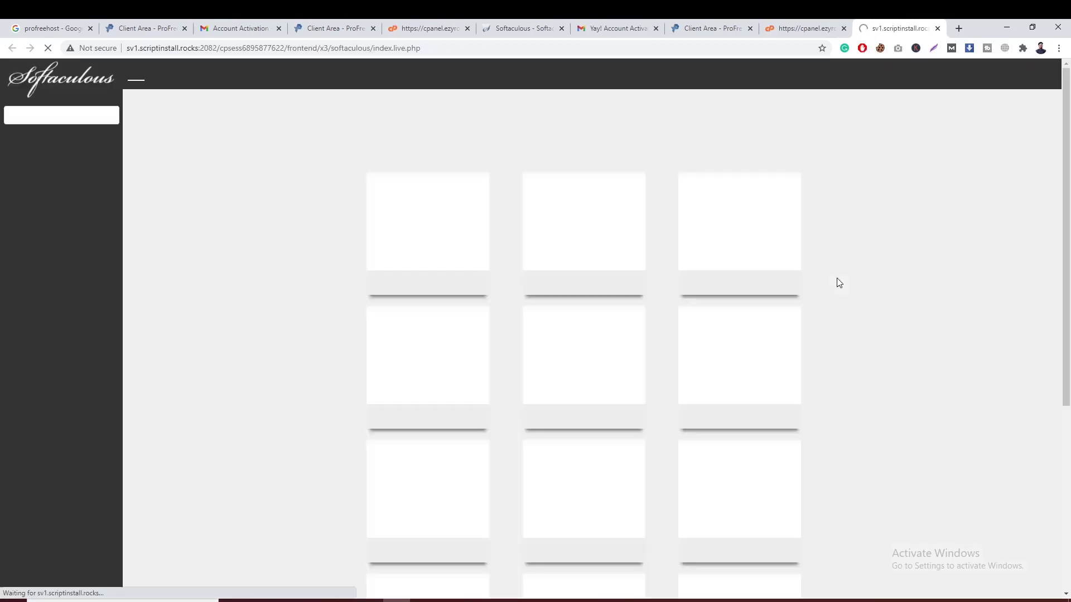
pyautogui.click(425, 248)
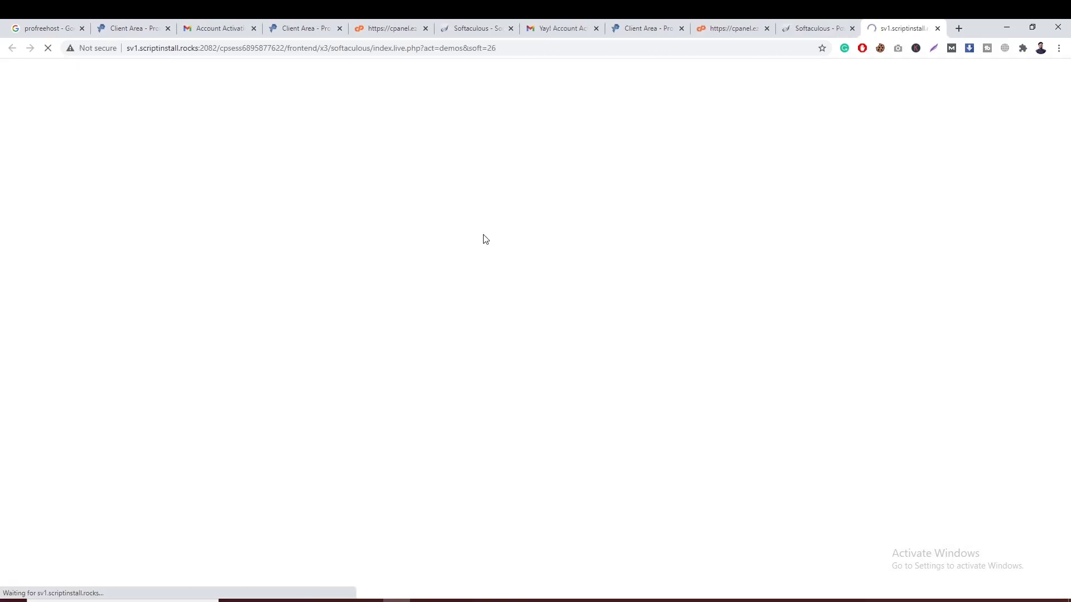
pyautogui.click(843, 24)
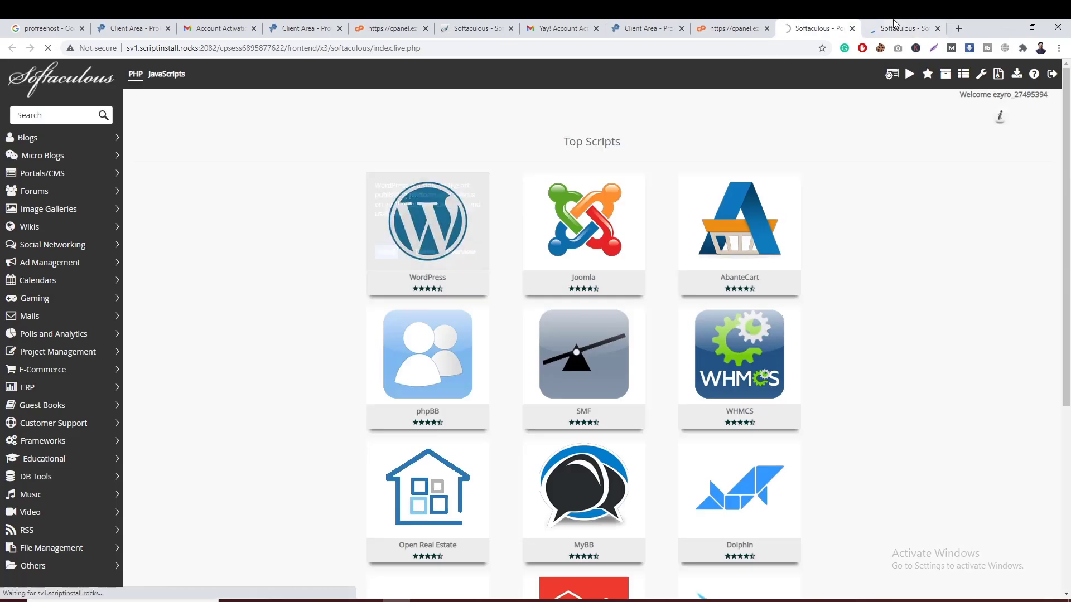
pyautogui.click(937, 28)
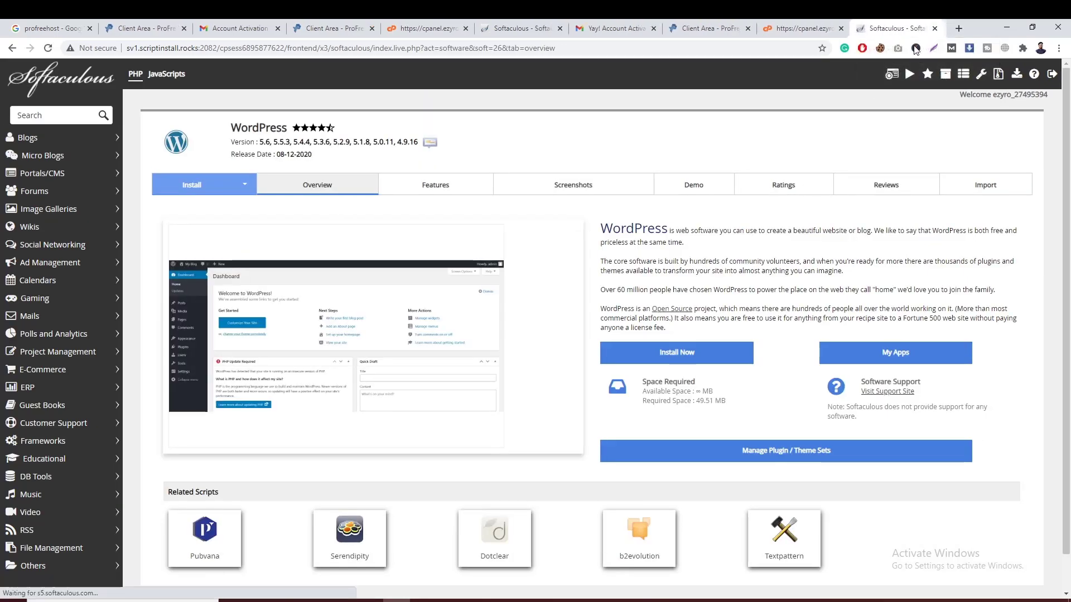
pyautogui.click(680, 359)
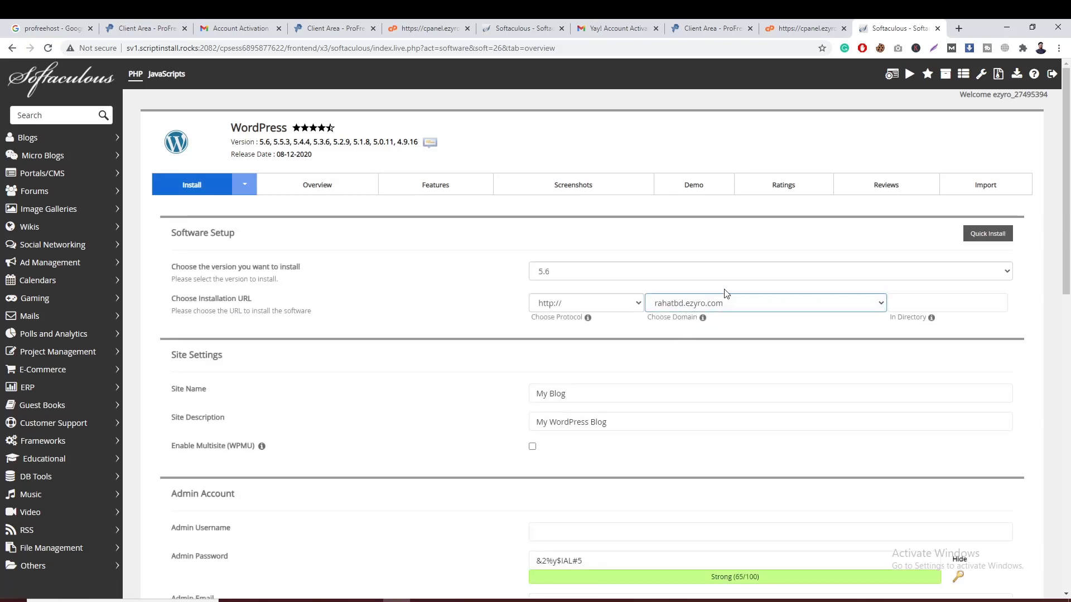
pyautogui.scroll(-3, 691, 301)
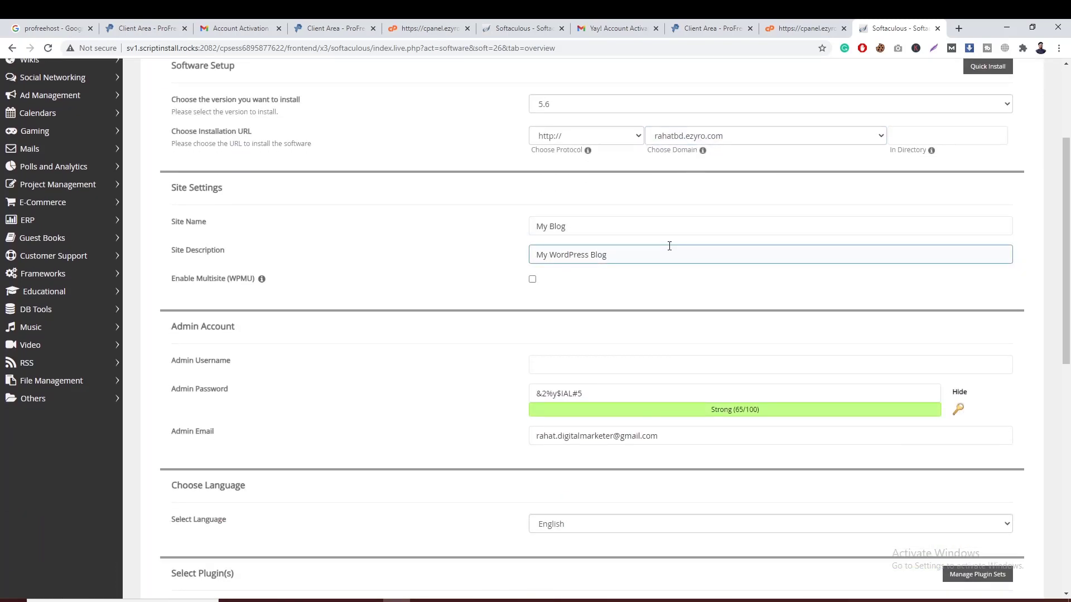
pyautogui.click(586, 135)
pyautogui.click(723, 195)
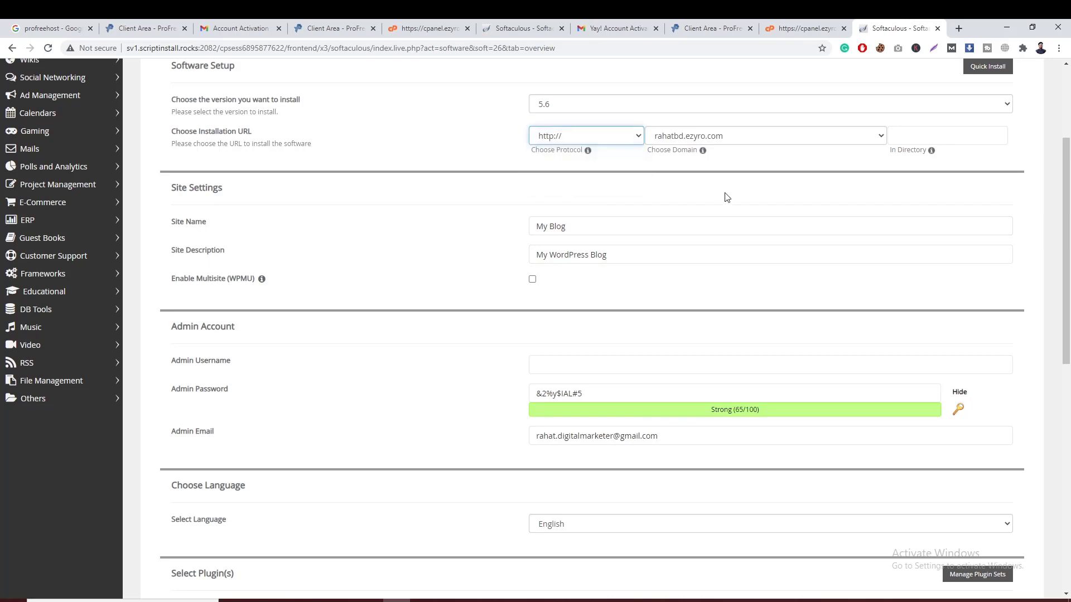
pyautogui.click(920, 144)
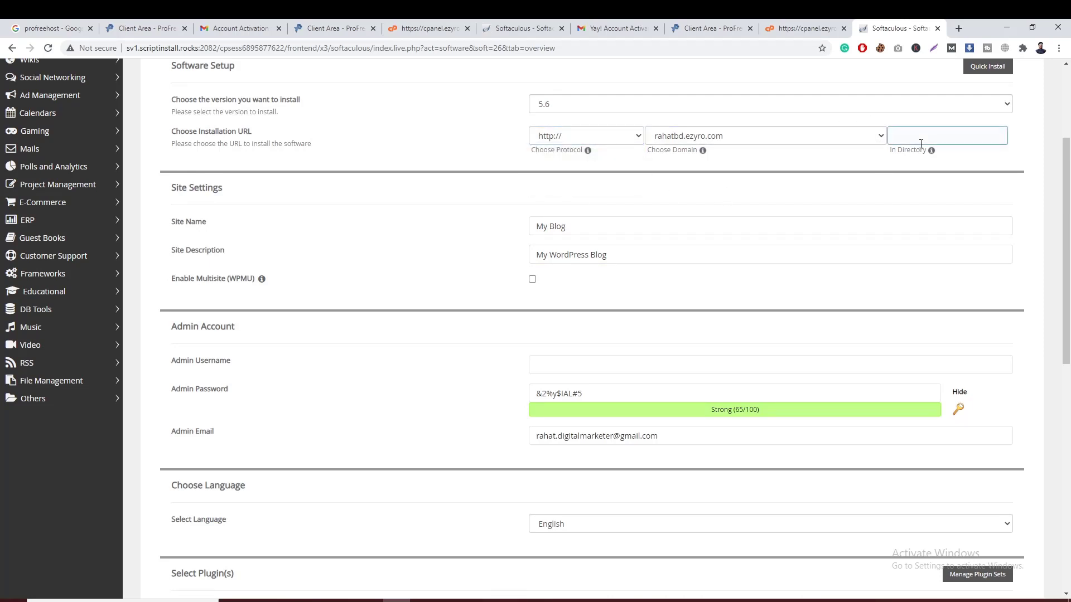
# - Replace the default 'My Blog' site name with the owner's full name
pyautogui.click(591, 226)
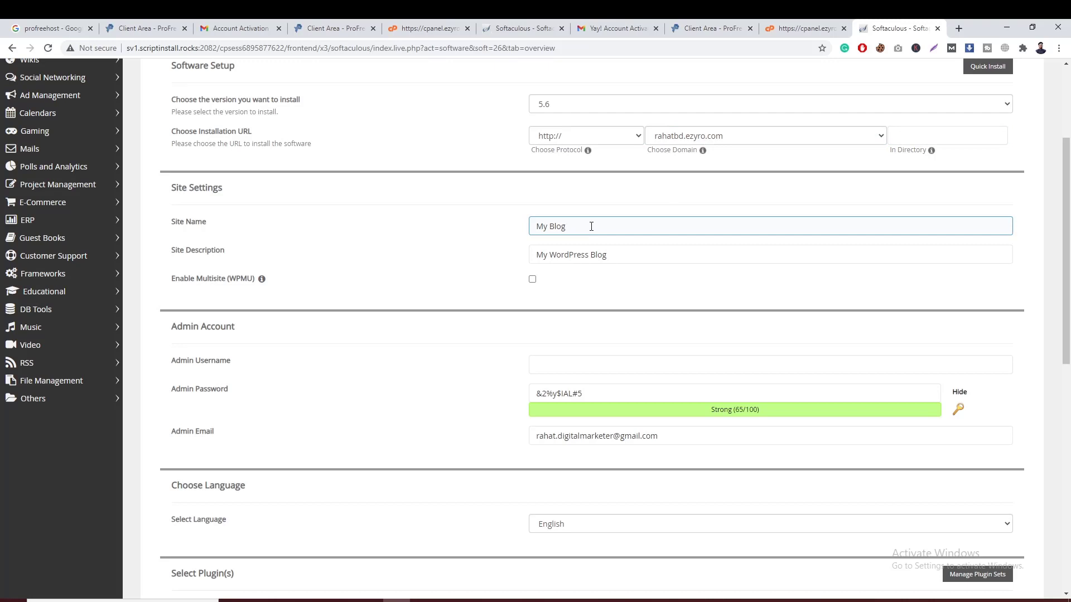
pyautogui.moveTo(591, 226); pyautogui.dragTo(461, 223)
pyautogui.press('BackSpace')
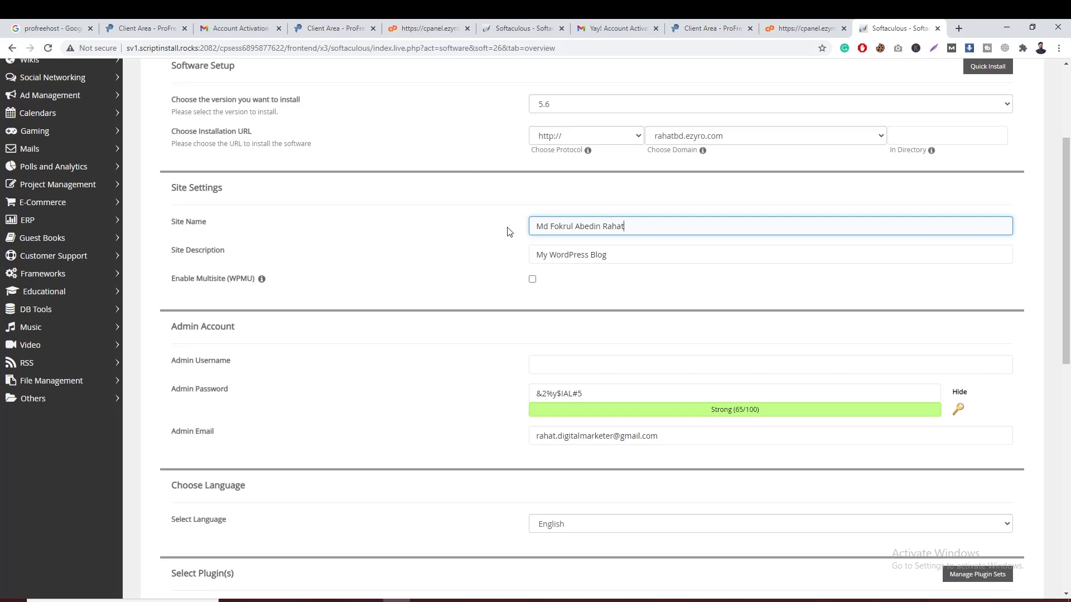
# - Set the site description to 'MY First Website', correcting the 'Firest' typo
pyautogui.moveTo(619, 255); pyautogui.dragTo(484, 254)
pyautogui.press('BackSpace')
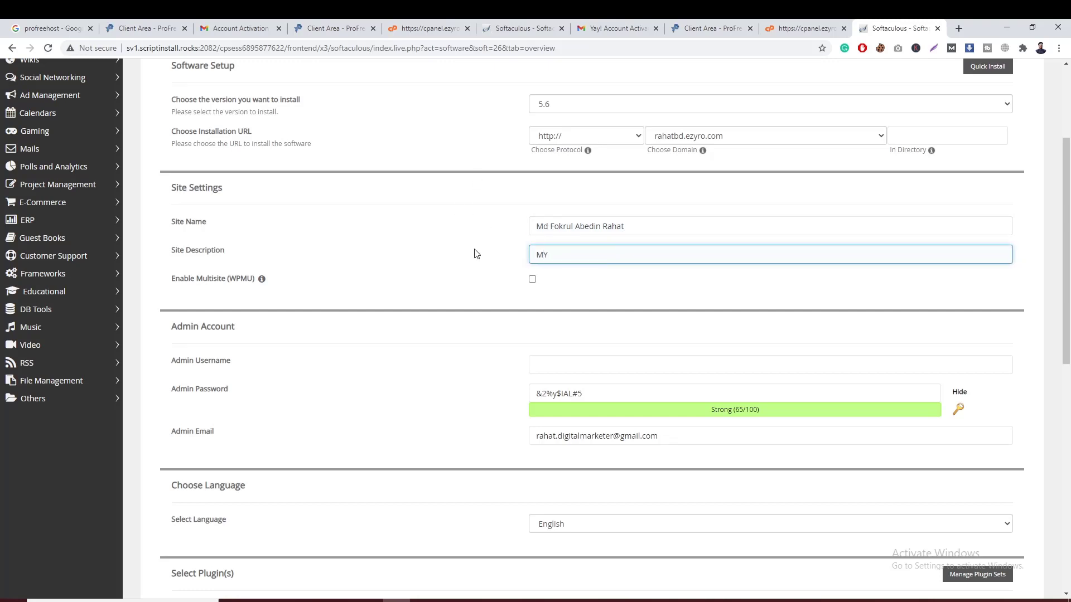
pyautogui.write('MY Firest')
pyautogui.rightClick(560, 255)
pyautogui.click(600, 267)
pyautogui.scroll(-3, 613, 313)
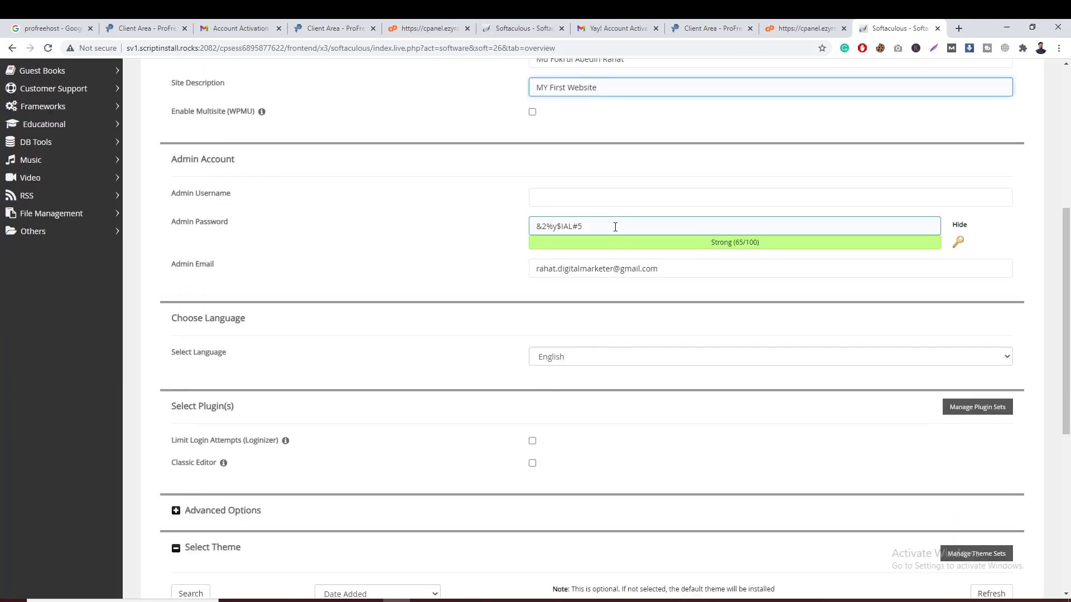
# - Fill in the admin username and replace the generated admin password with a custom one
pyautogui.click(607, 200)
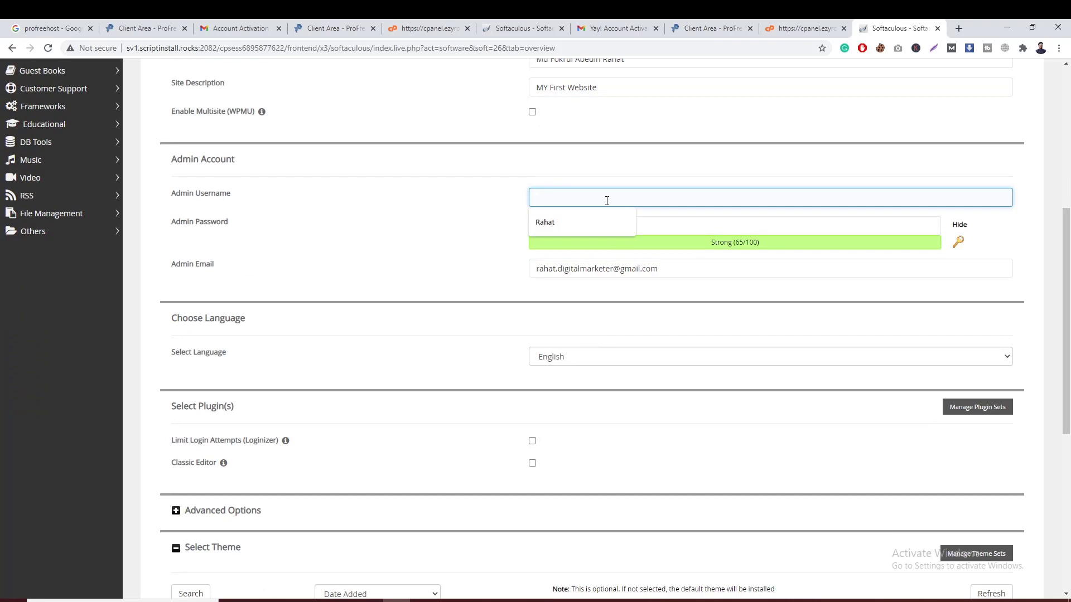
pyautogui.click(576, 224)
pyautogui.click(598, 227)
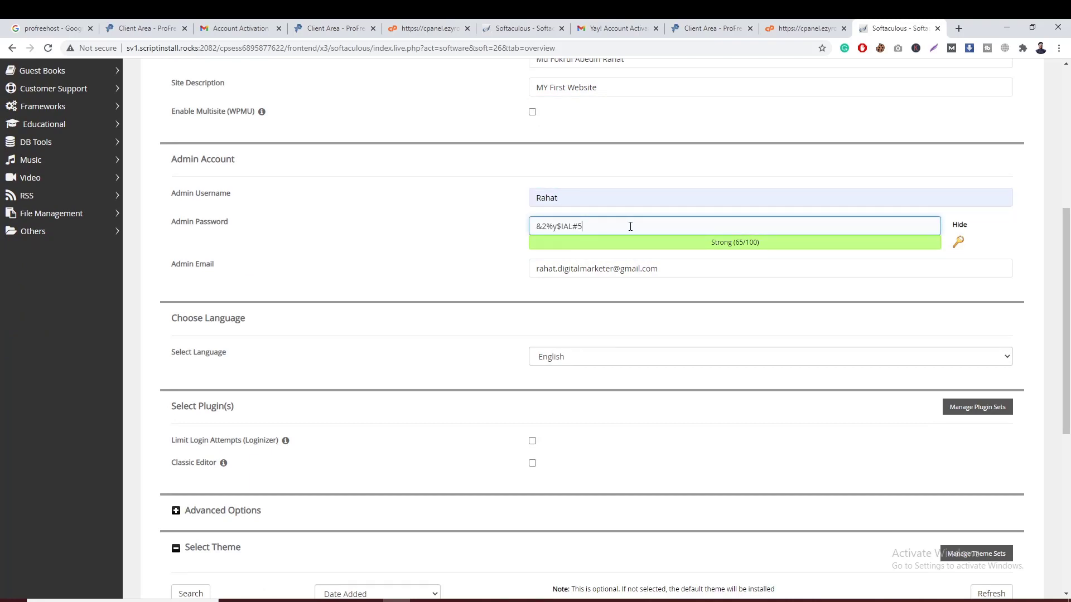
pyautogui.click(959, 224)
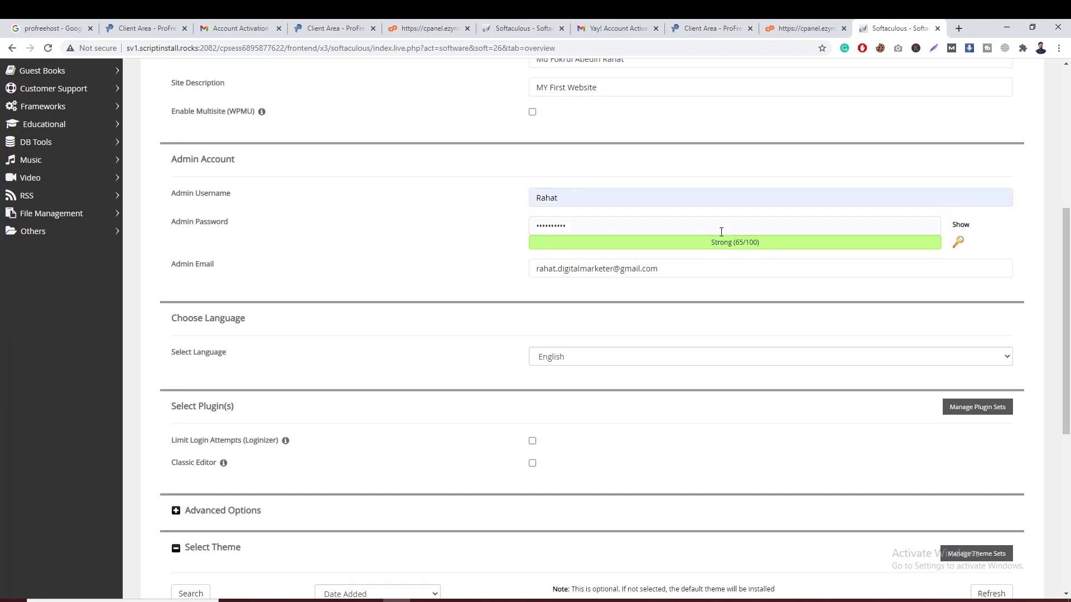
pyautogui.moveTo(717, 229); pyautogui.dragTo(429, 232)
pyautogui.press('BackSpace')
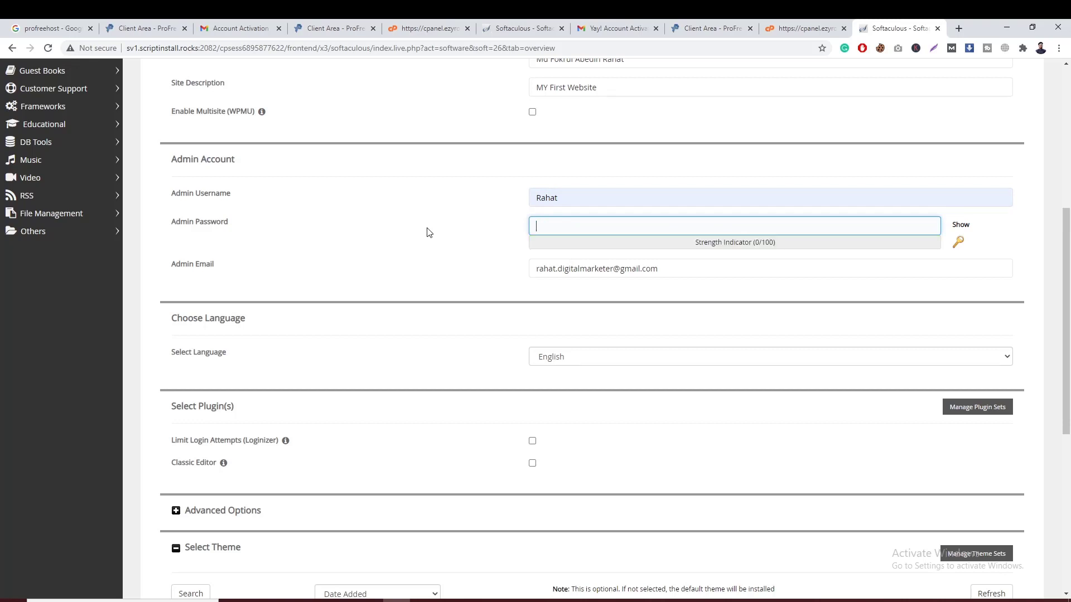
pyautogui.write('R••••••')
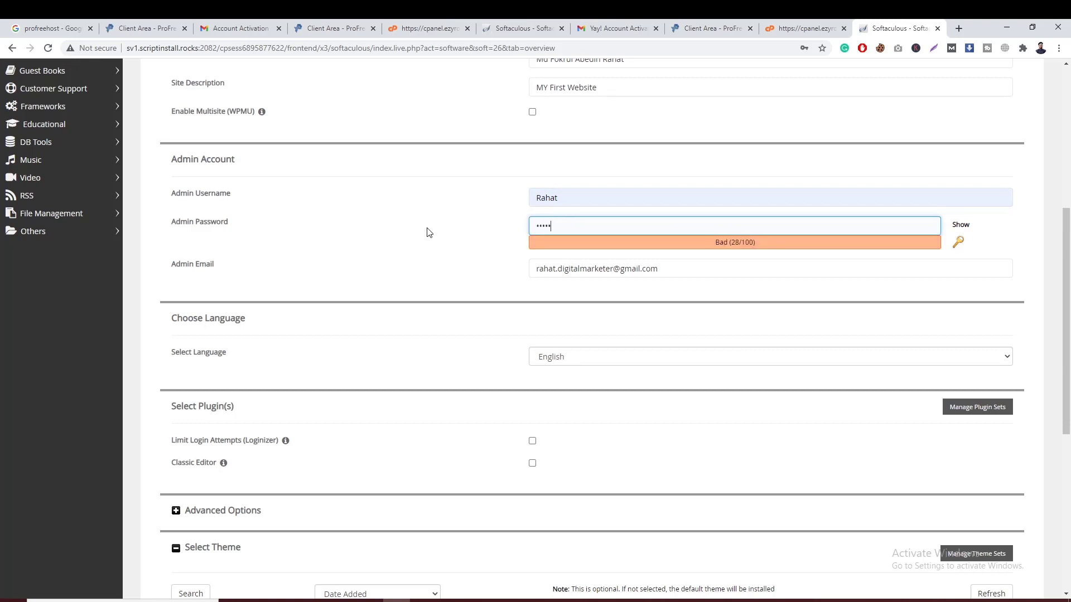
pyautogui.scroll(-7, 429, 233)
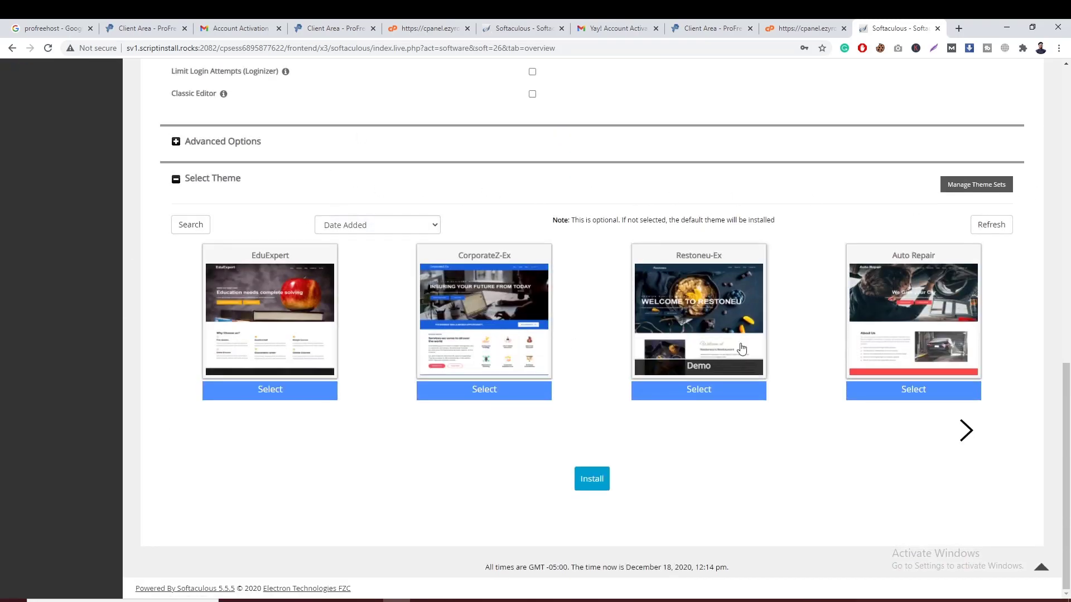
# - Look over the Select Theme section and the theme sets page, then return to the form
pyautogui.click(210, 181)
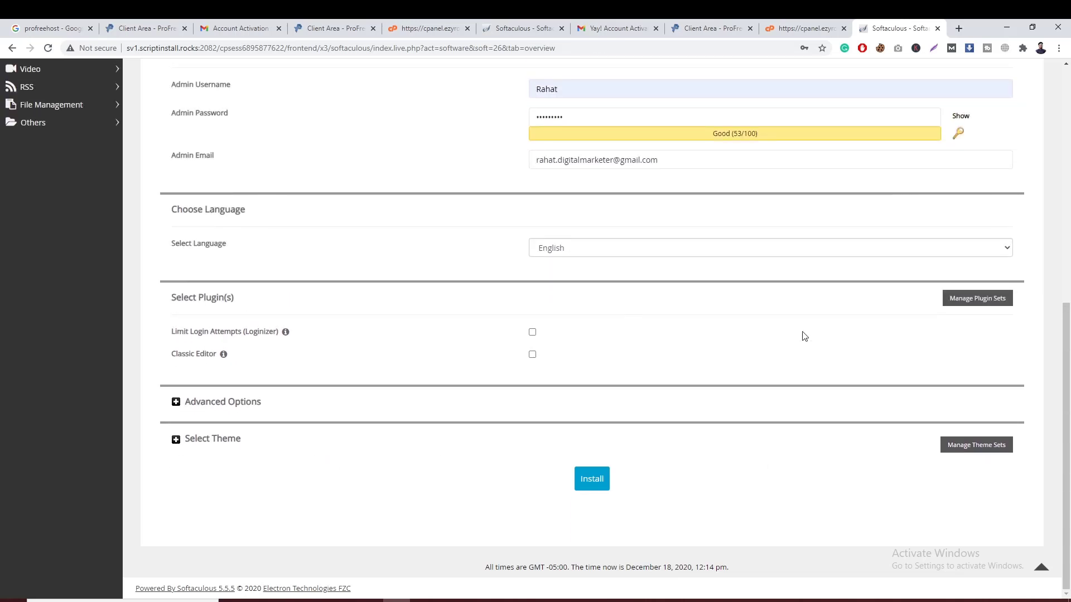
pyautogui.scroll(1, 558, 444)
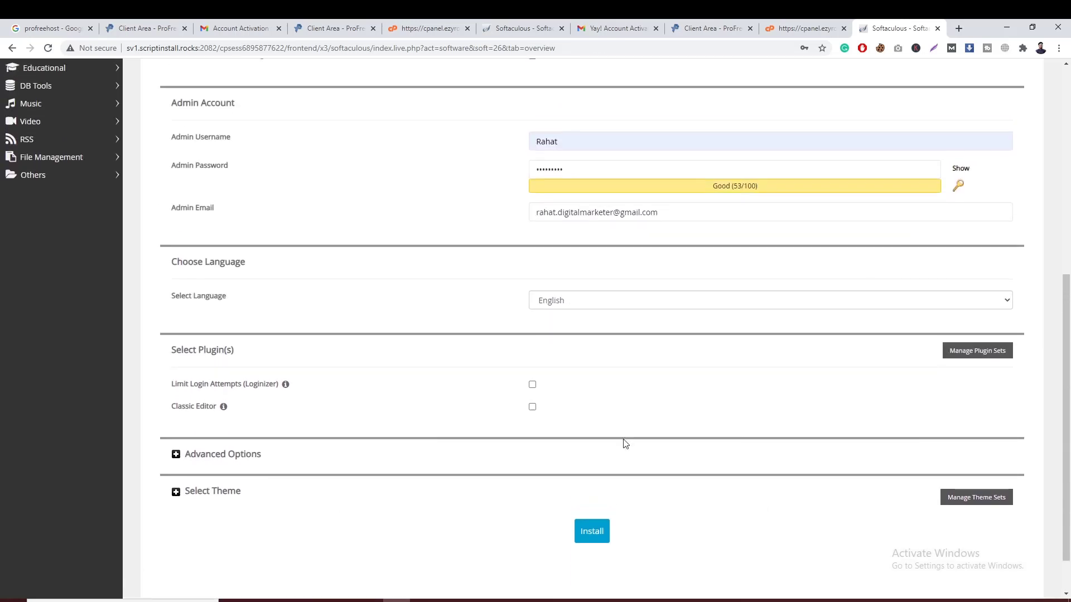
pyautogui.scroll(-1, 781, 452)
pyautogui.click(976, 449)
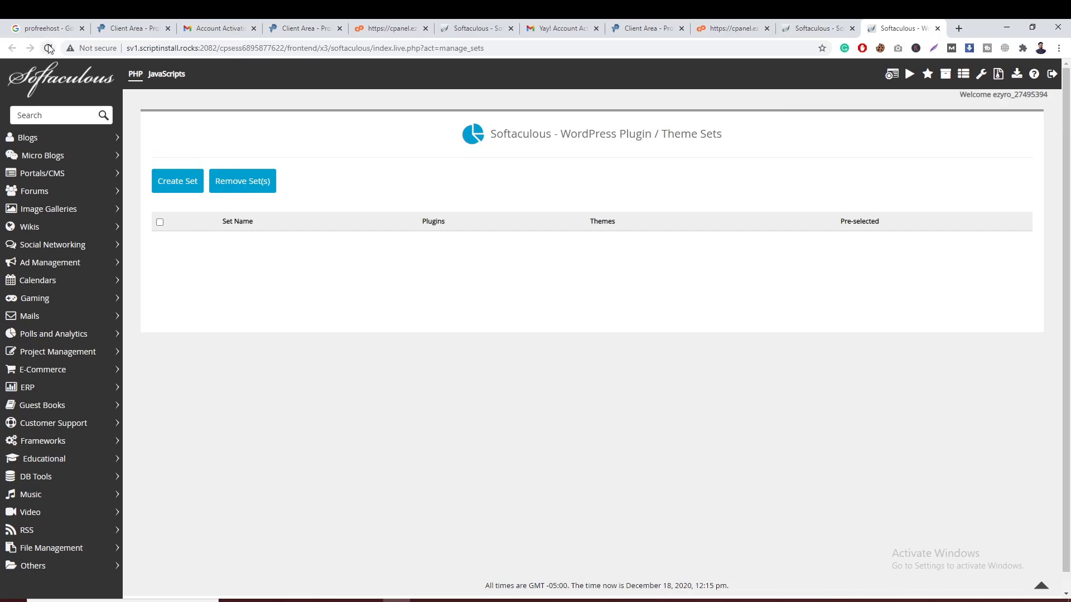
pyautogui.click(801, 25)
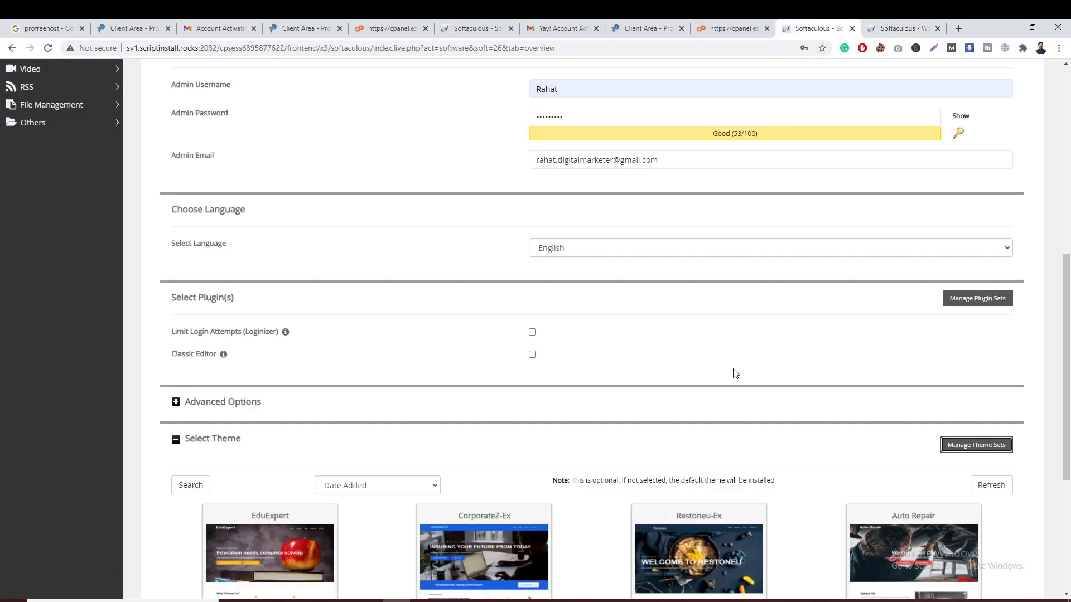
pyautogui.scroll(-5, 735, 373)
pyautogui.scroll(2, 243, 335)
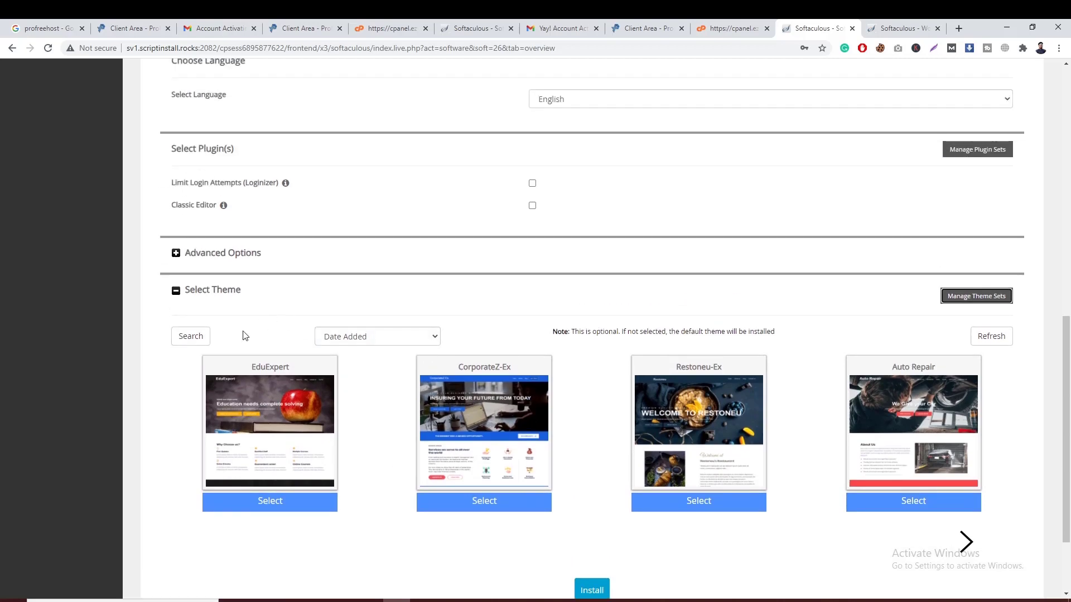
# - Select the Appworx theme from the theme search list and submit the installation
pyautogui.click(197, 337)
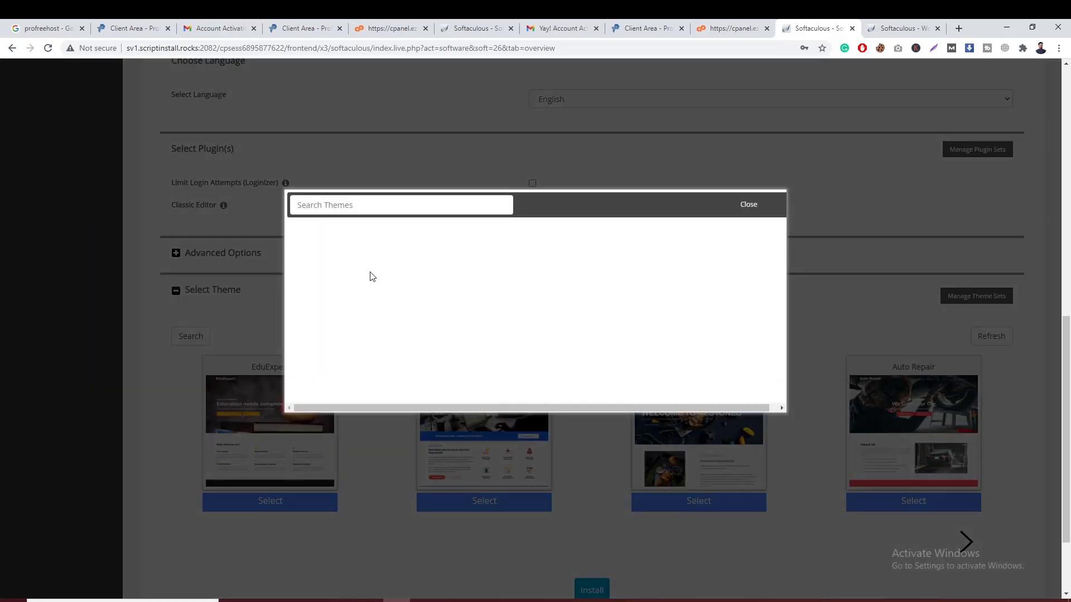
pyautogui.scroll(-3, 375, 335)
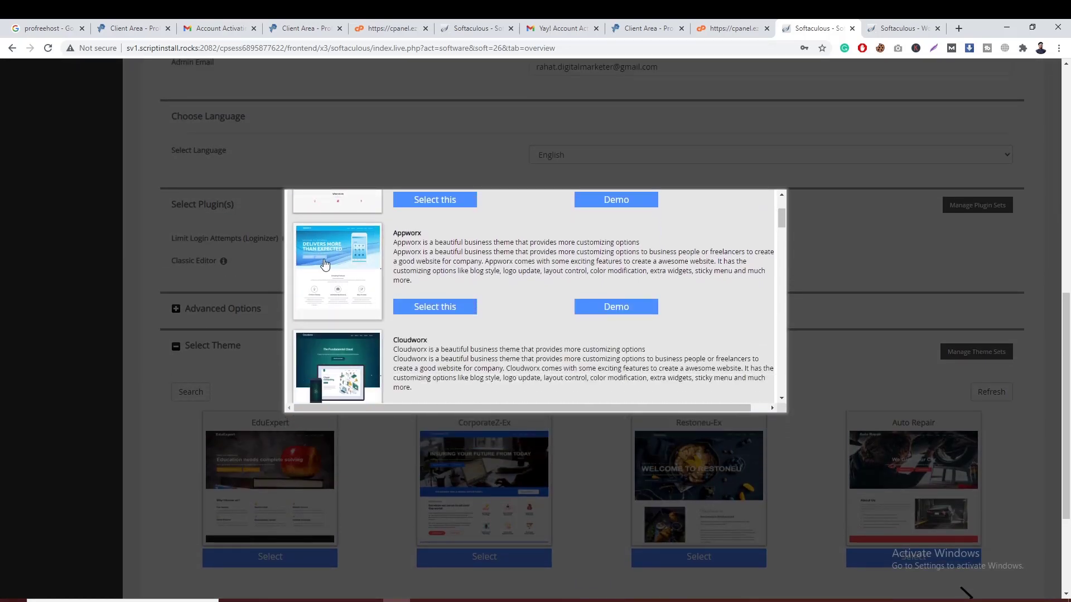
pyautogui.click(442, 310)
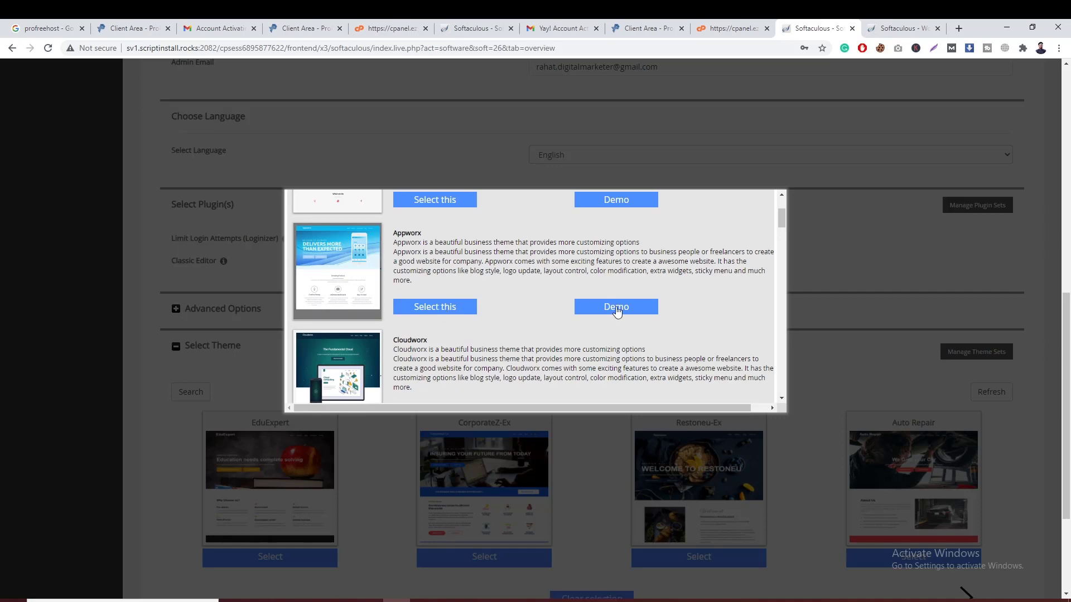
pyautogui.scroll(-3, 664, 318)
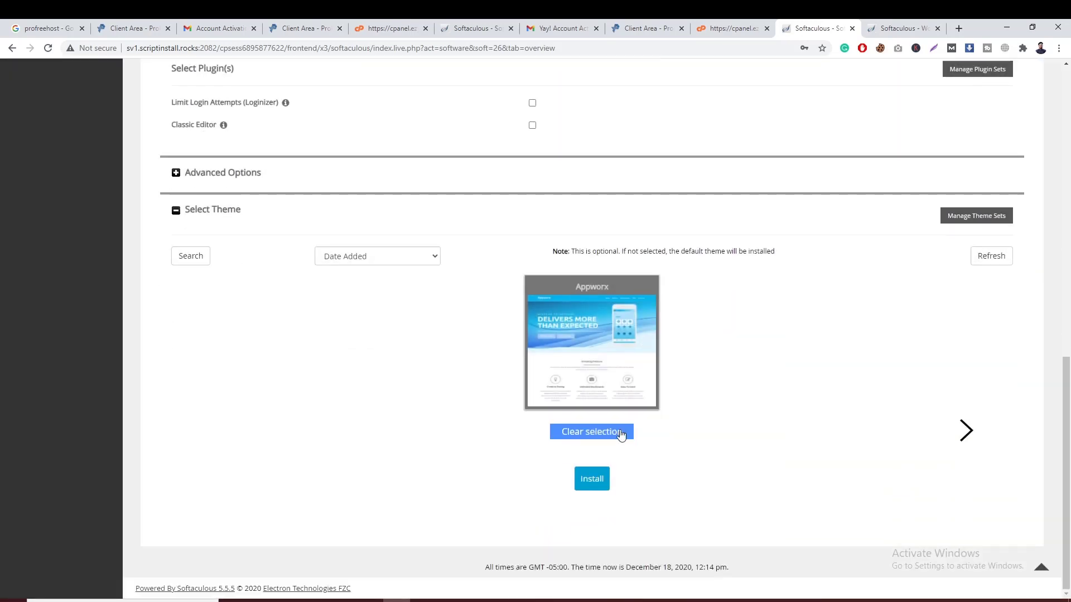
pyautogui.click(593, 480)
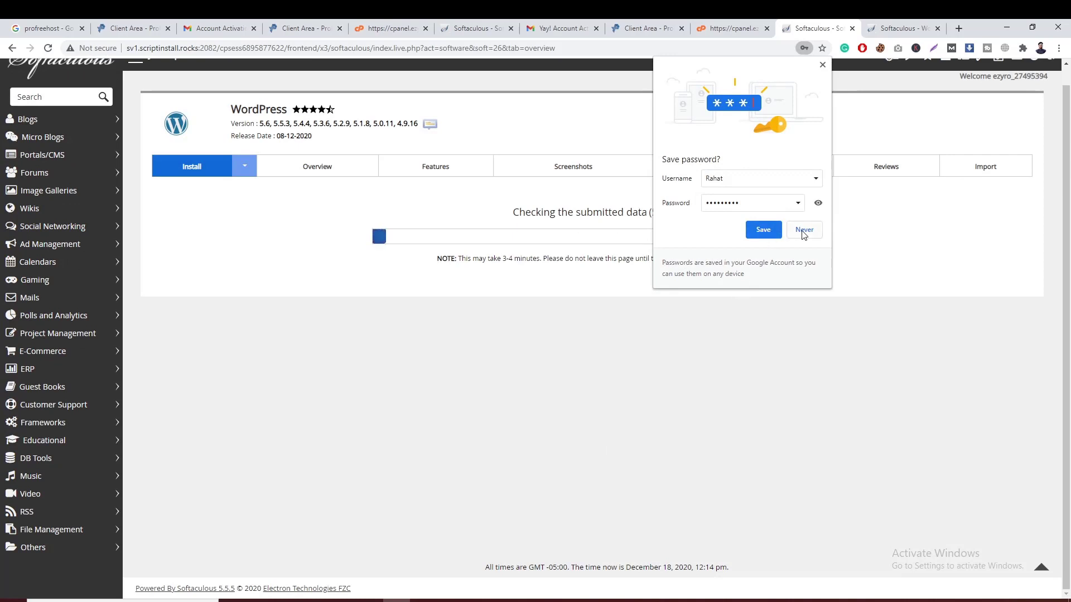
# - Dismiss the save-password prompt and highlight the wp-admin Administrative URL on the success page
pyautogui.click(822, 66)
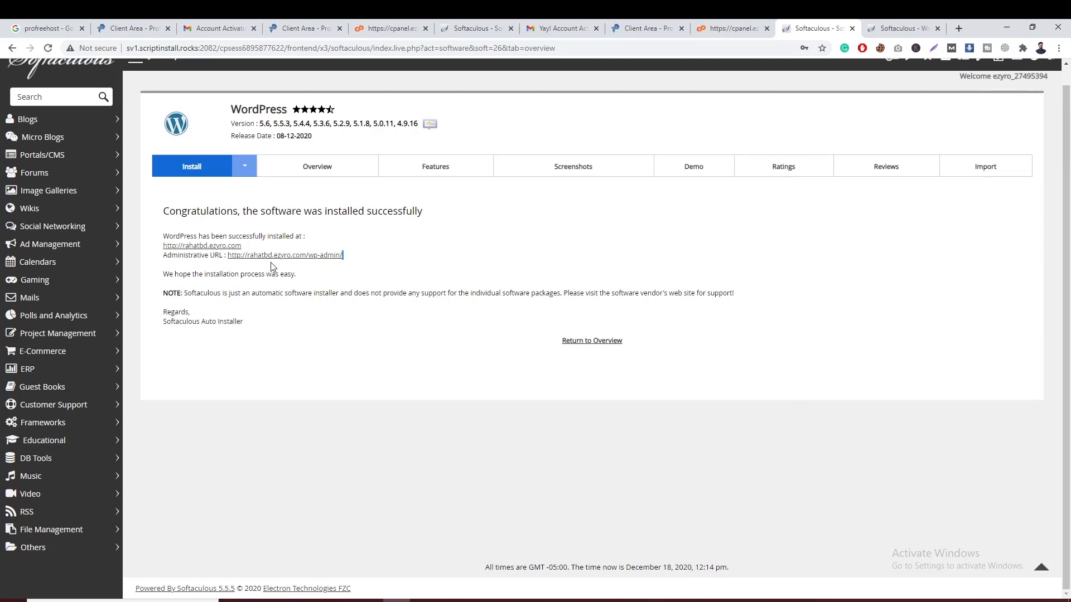
pyautogui.moveTo(272, 264); pyautogui.dragTo(424, 244)
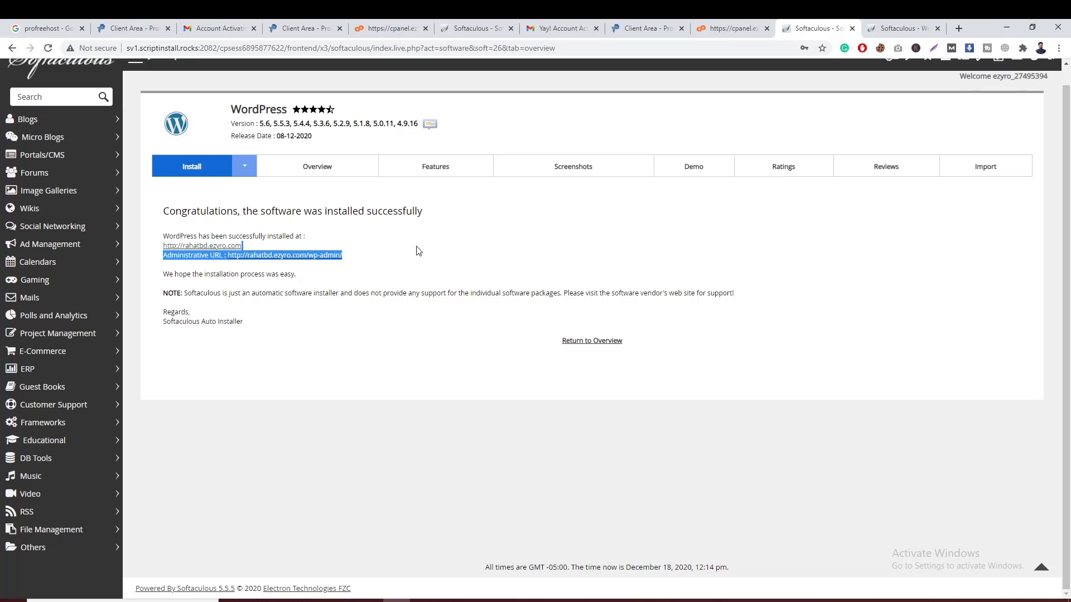
pyautogui.click(381, 253)
pyautogui.moveTo(344, 257); pyautogui.dragTo(227, 259)
pyautogui.click(373, 257)
pyautogui.moveTo(295, 267); pyautogui.dragTo(165, 258)
pyautogui.click(435, 253)
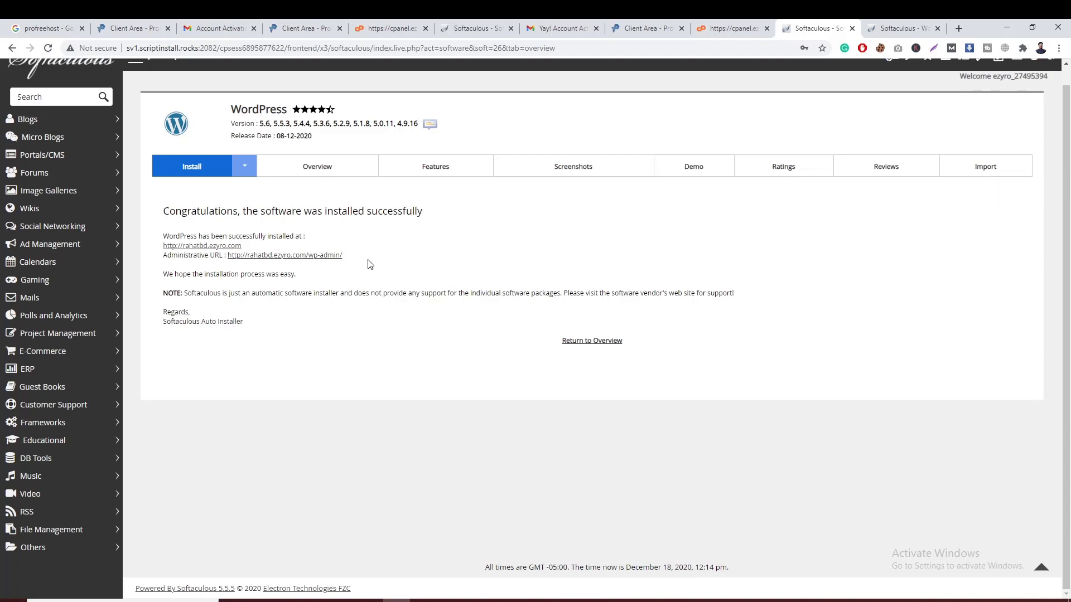
pyautogui.moveTo(368, 264); pyautogui.dragTo(313, 259)
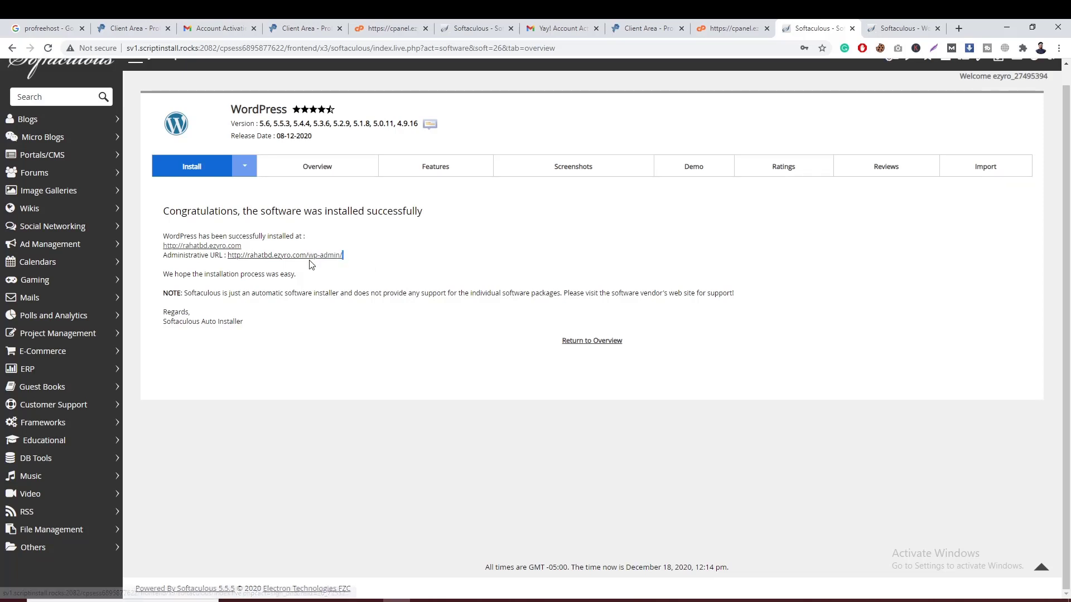
pyautogui.moveTo(400, 257); pyautogui.dragTo(229, 262)
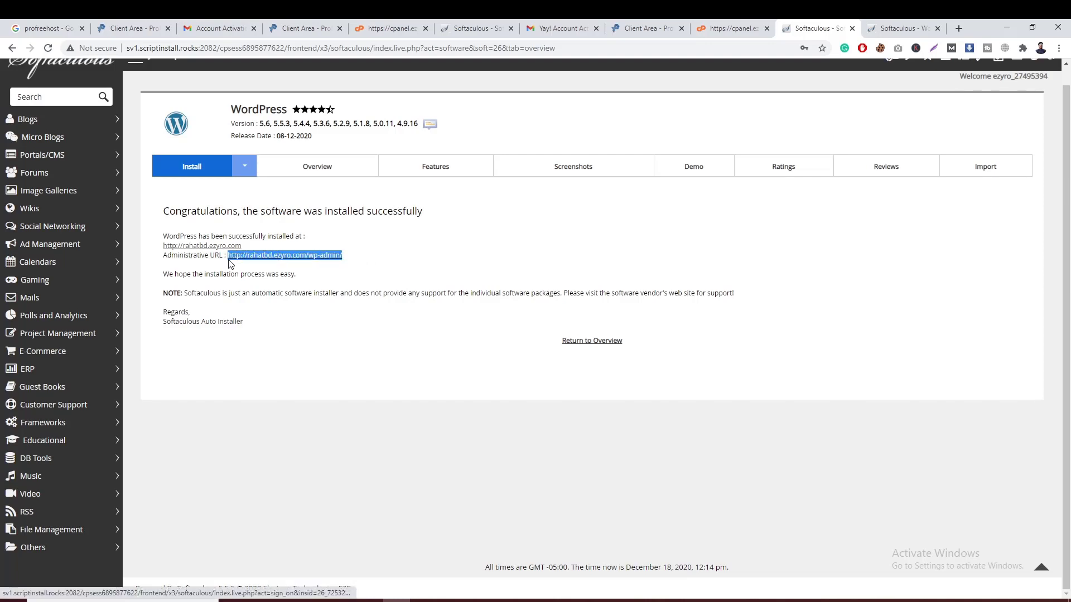
# - Log into the WordPress admin dashboard and open Visit Site from the site-name menu in a new tab
pyautogui.click(306, 259)
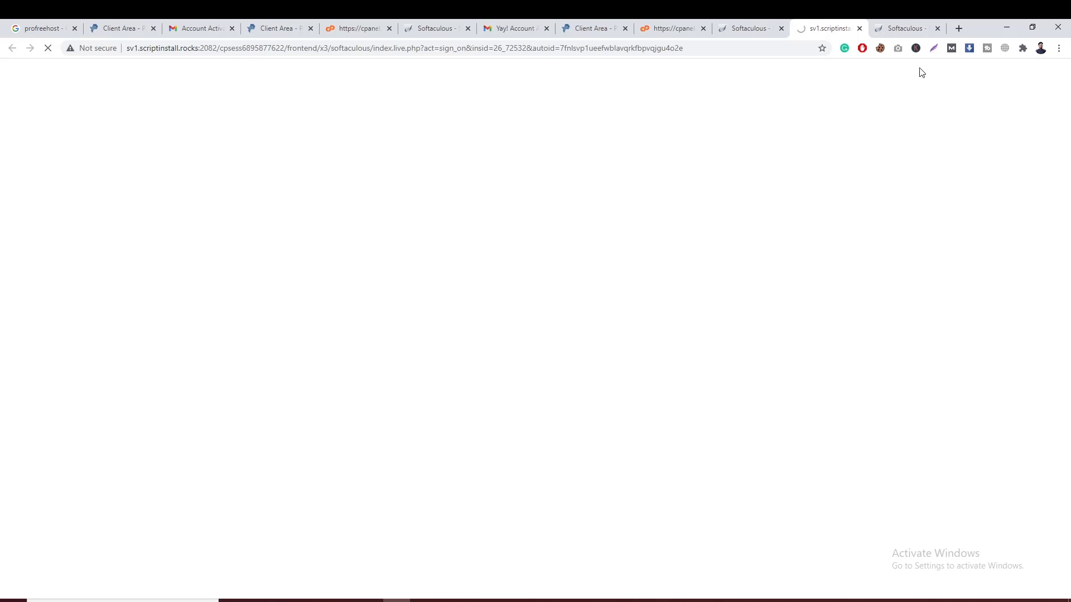
pyautogui.click(937, 28)
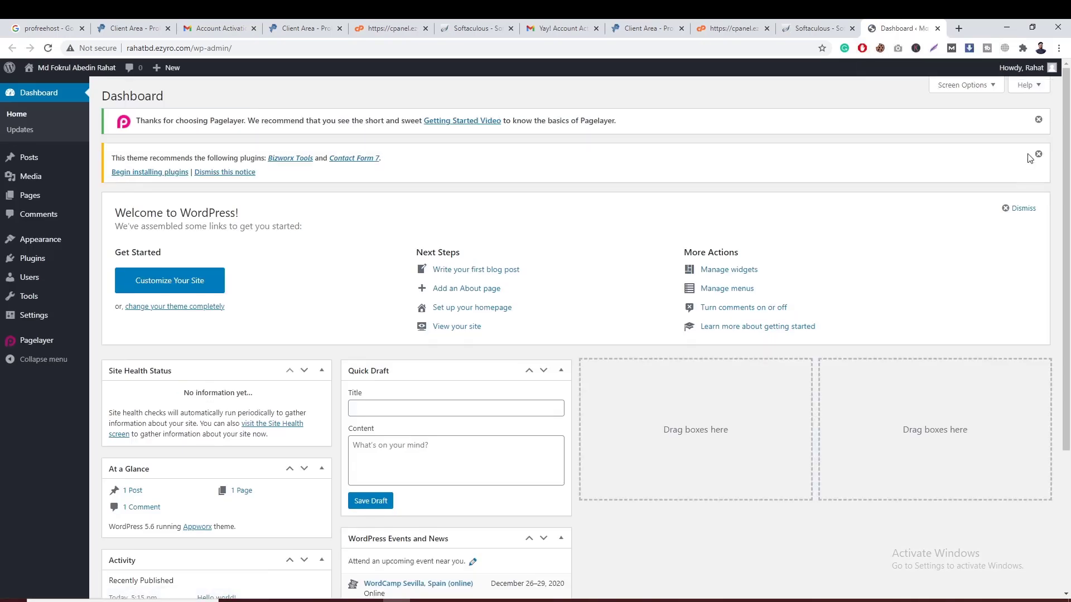
pyautogui.moveTo(56, 69)
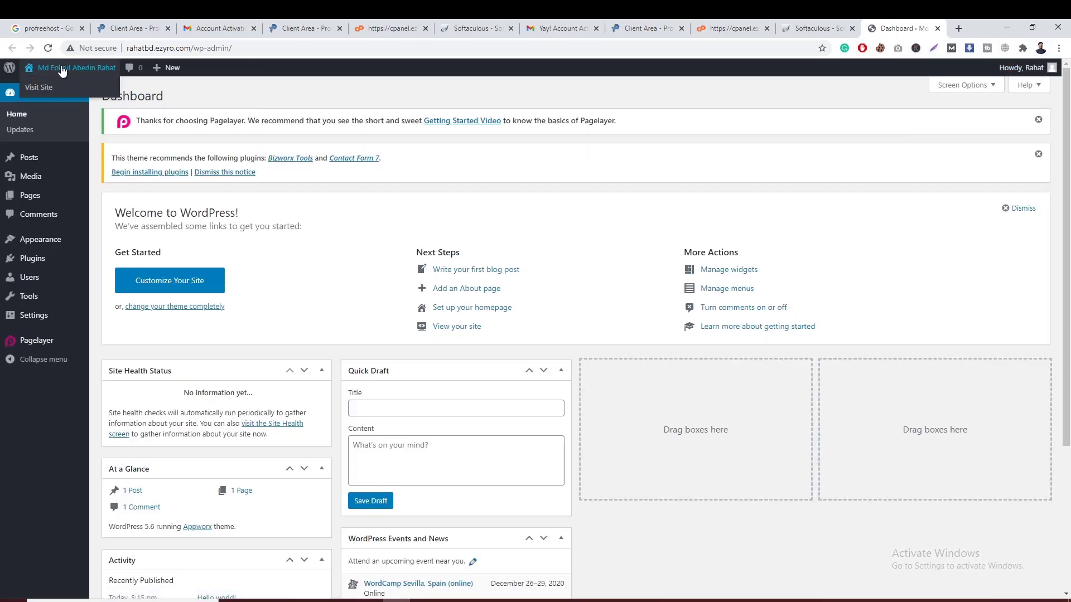
pyautogui.middleClick(56, 91)
# - View the live Appworx front page, then begin opening rahatbd.ezyro.com in an incognito window
pyautogui.click(900, 28)
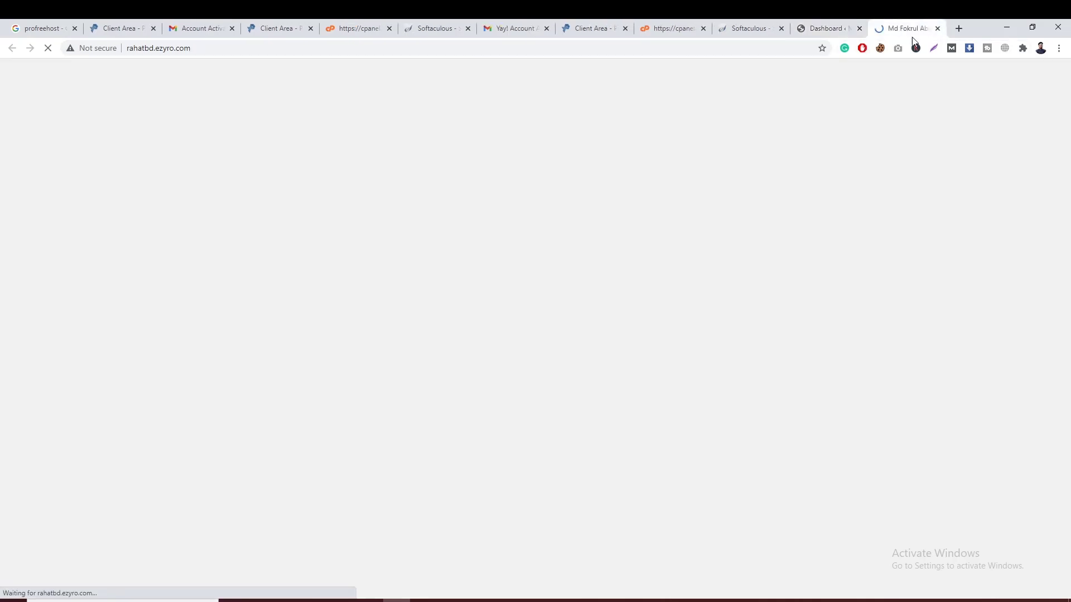
pyautogui.scroll(-5, 382, 254)
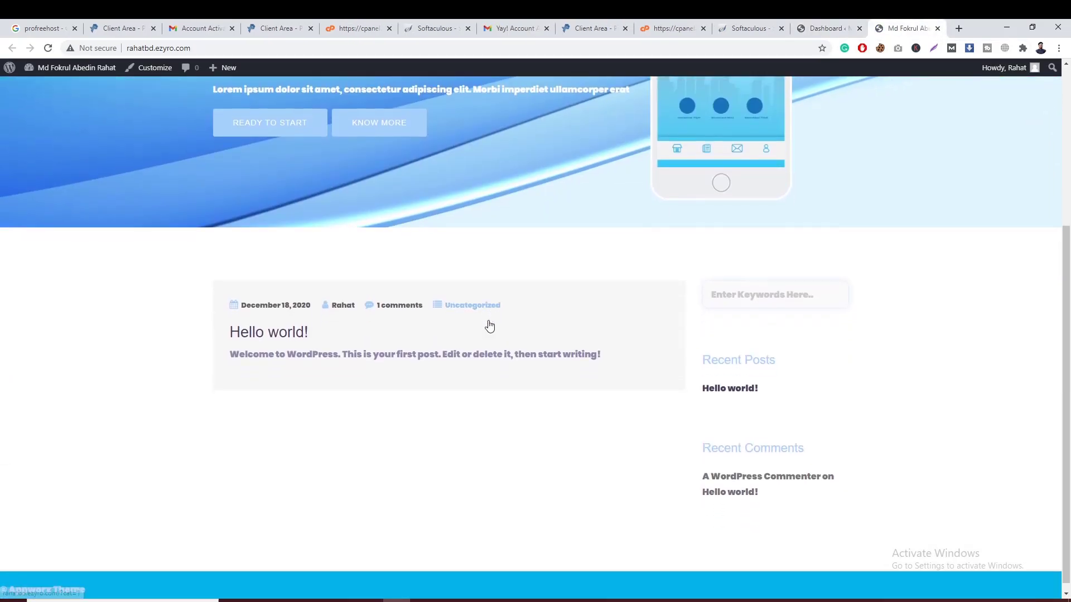
pyautogui.scroll(5, 497, 334)
pyautogui.click(124, 48)
pyautogui.hotkey('ctrl', 'c')
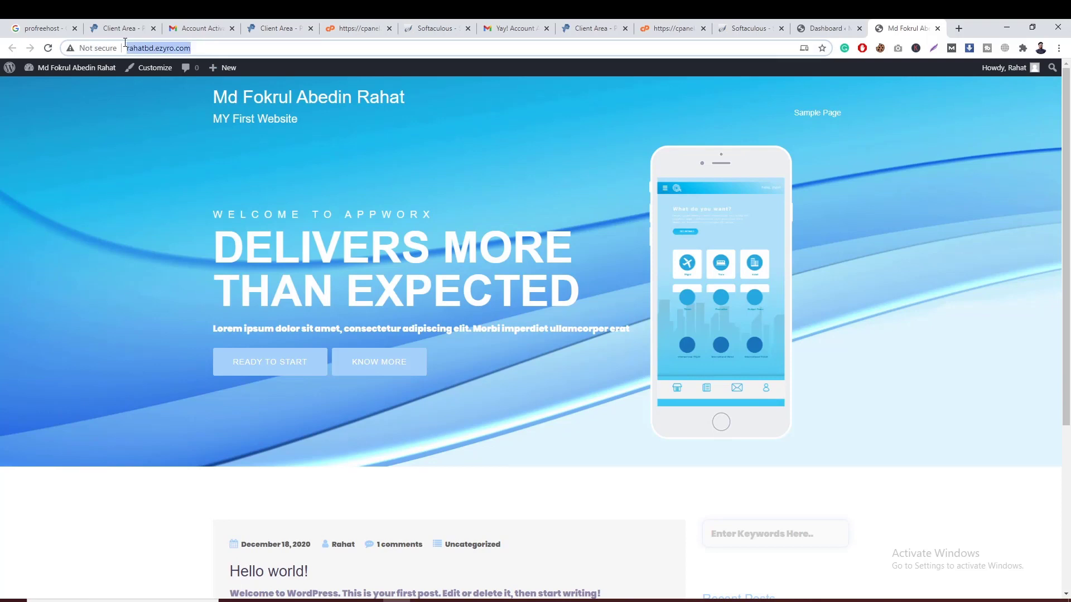
pyautogui.click(1059, 48)
pyautogui.click(976, 89)
pyautogui.hotkey('ctrl', 'v')
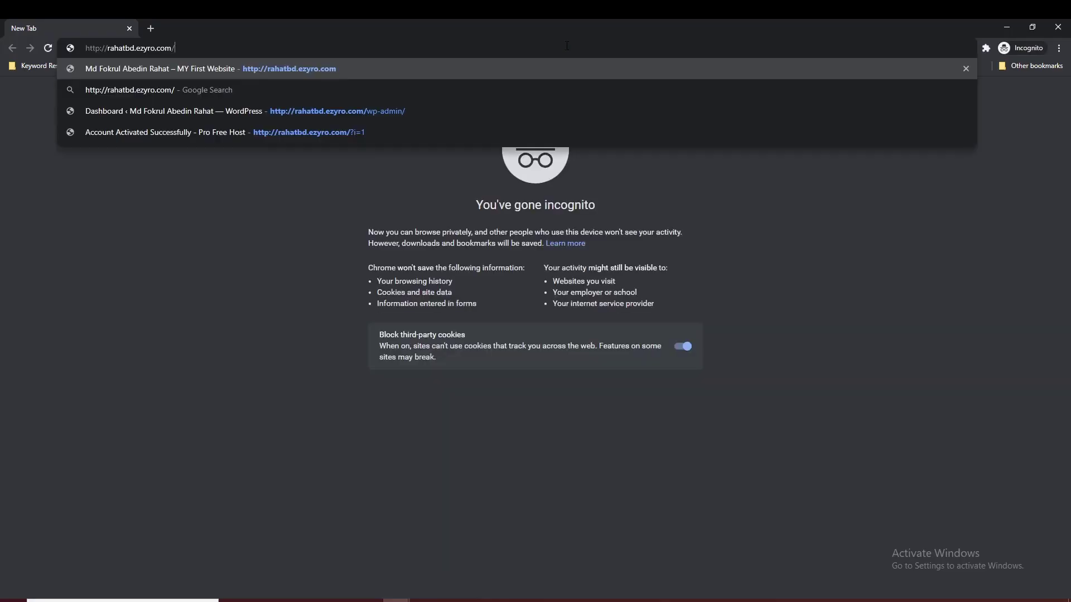
pyautogui.press('Return')
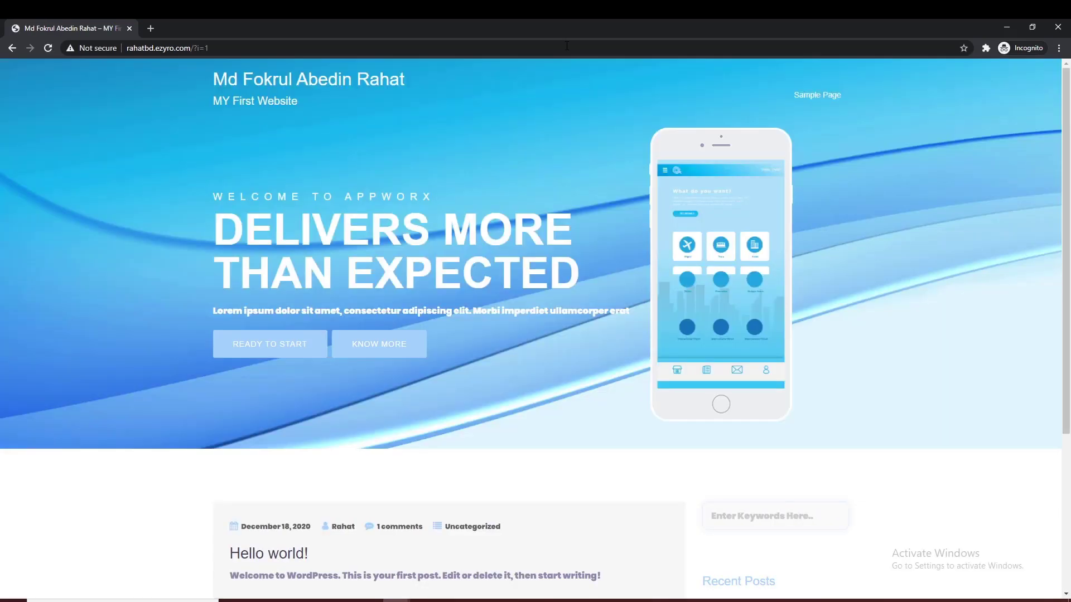
pyautogui.scroll(-1, 492, 174)
pyautogui.scroll(1, 466, 184)
pyautogui.moveTo(315, 104); pyautogui.dragTo(236, 114)
pyautogui.scroll(-4, 416, 195)
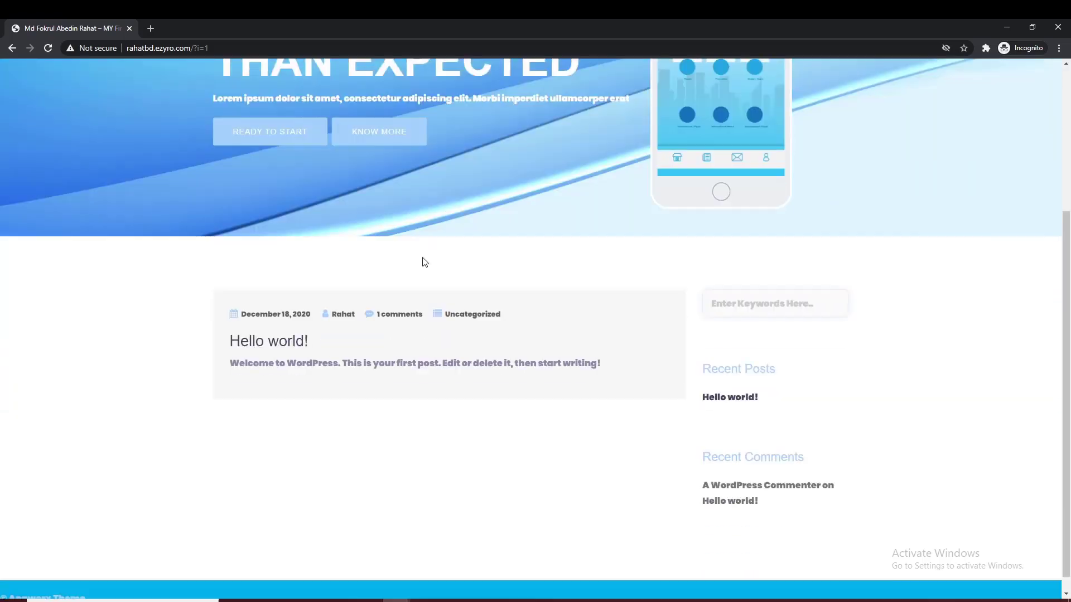
pyautogui.scroll(5, 655, 192)
pyautogui.click(1068, 24)
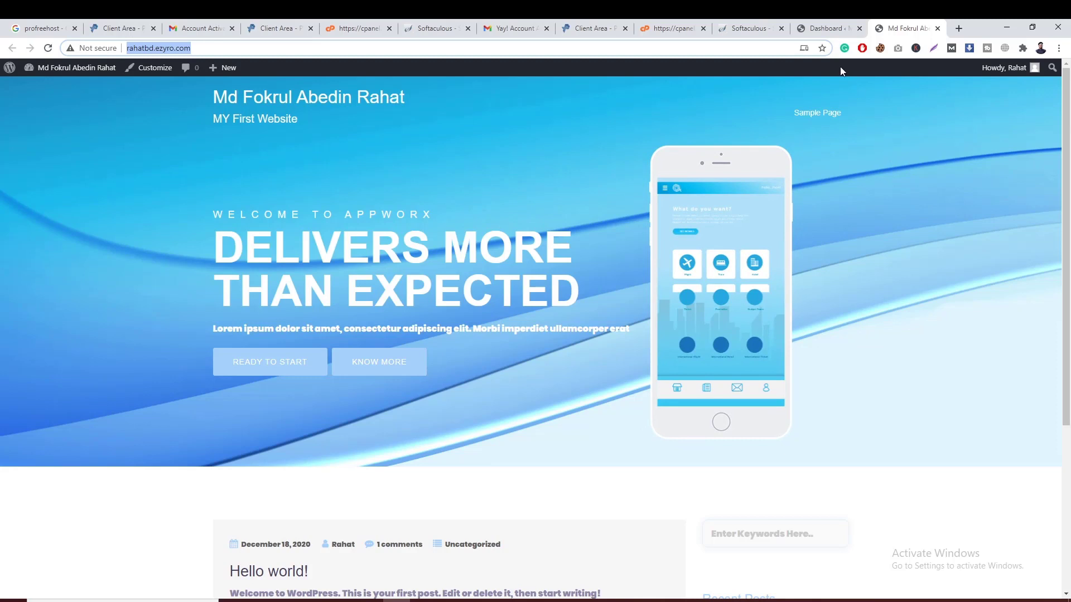
pyautogui.click(831, 31)
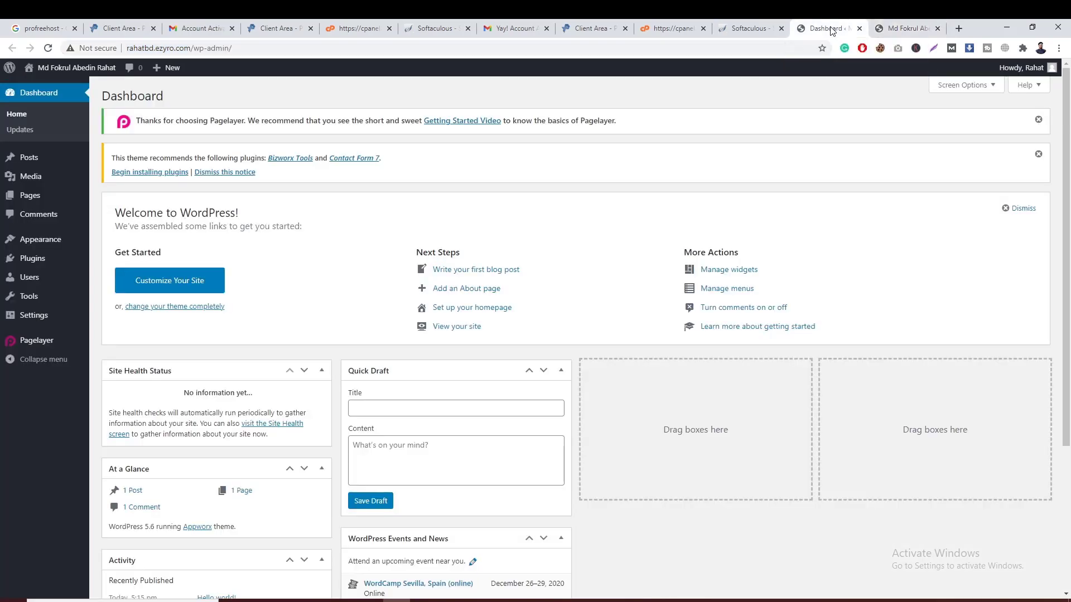
pyautogui.click(917, 26)
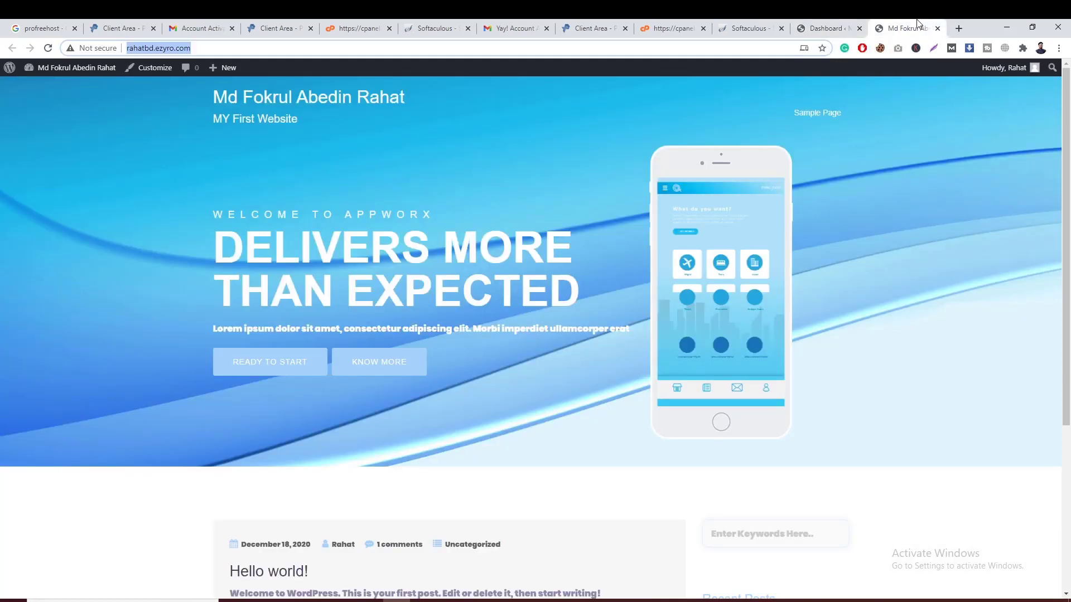